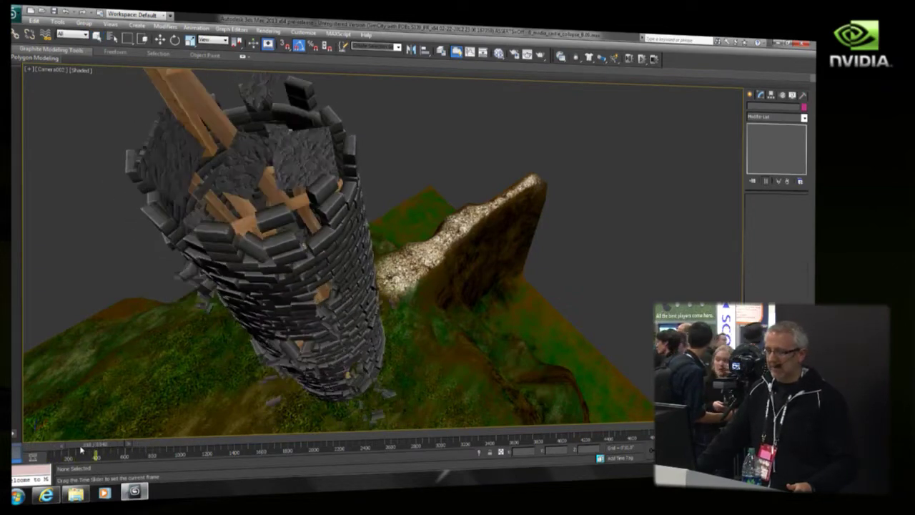
Step: Scrub back and forth through the castle tower's collapse animation from the Camera002 view
{"action": "key", "text": "q"}
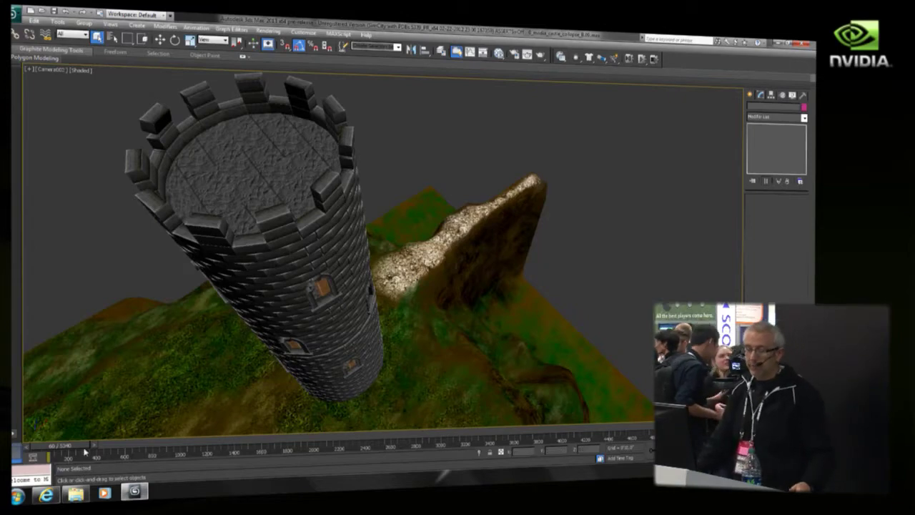
{"action": "left_click_drag", "start_coordinate": [69, 450], "coordinate": [69, 427]}
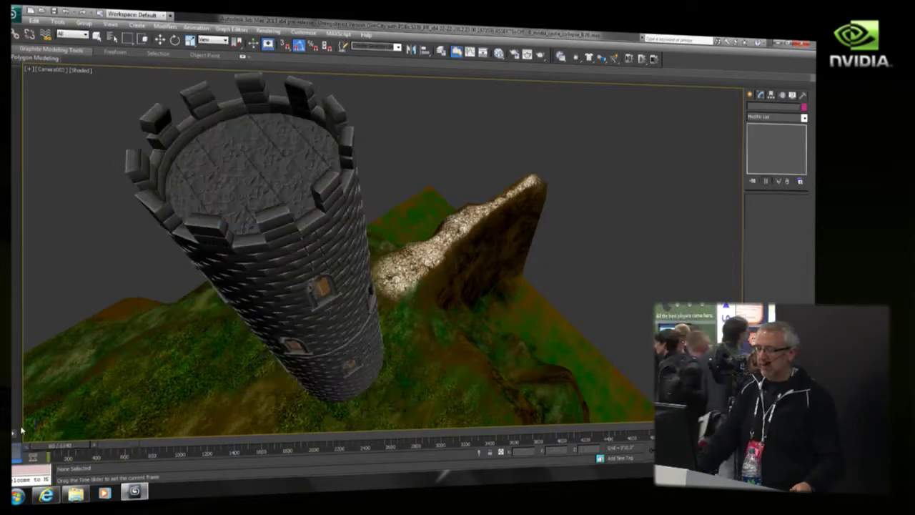
{"action": "key", "text": "q"}
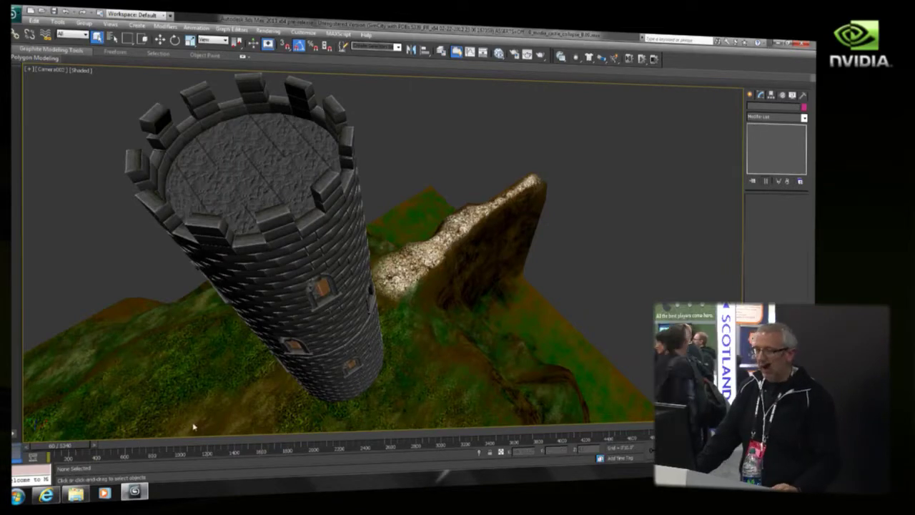
{"action": "left_click_drag", "start_coordinate": [62, 445], "coordinate": [16, 411]}
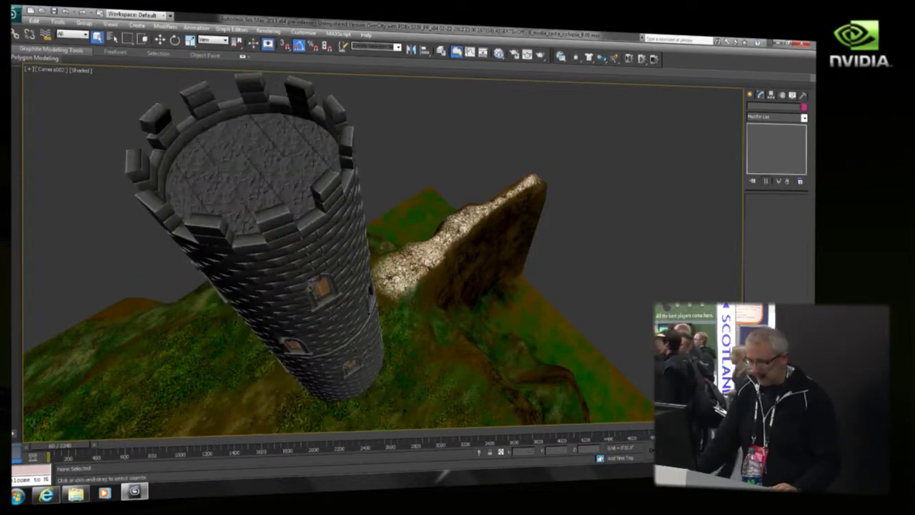
{"action": "left_click_drag", "start_coordinate": [79, 446], "coordinate": [53, 337]}
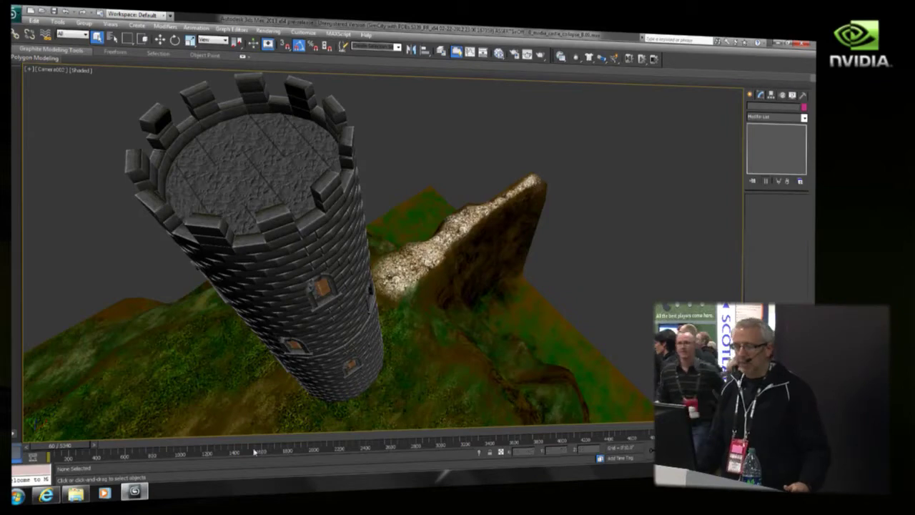
{"action": "left_click_drag", "start_coordinate": [63, 448], "coordinate": [157, 311]}
Step: Switch the view to Camera003 and scrub the tower animation forward through the collapse
{"action": "key", "text": "c"}
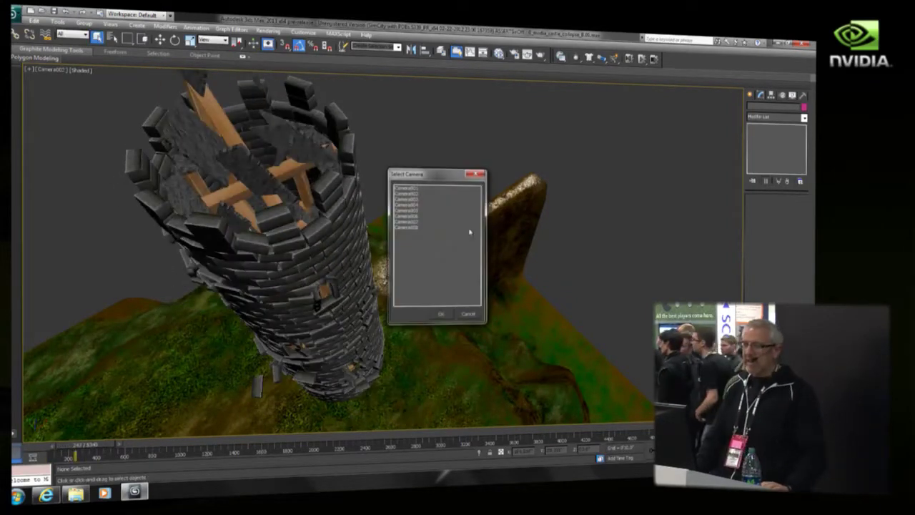
{"action": "double_click", "coordinate": [410, 198]}
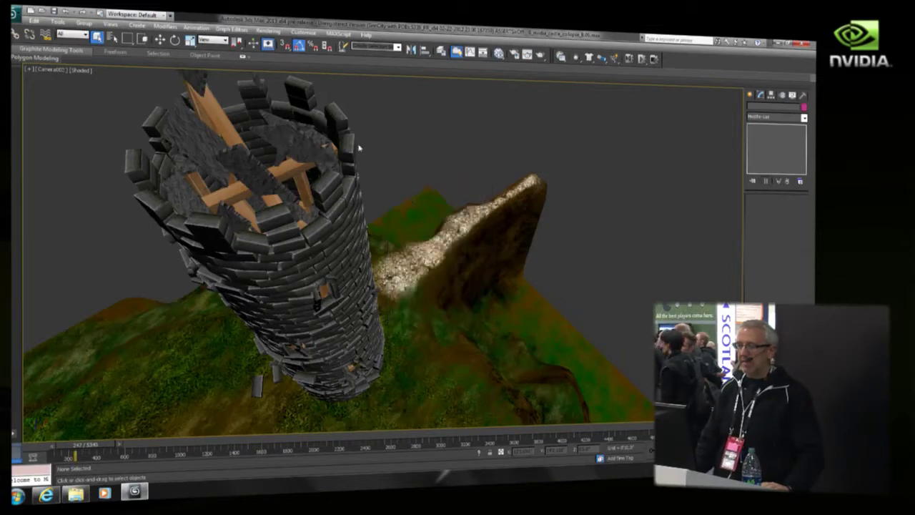
{"action": "key", "text": "c"}
{"action": "double_click", "coordinate": [414, 201]}
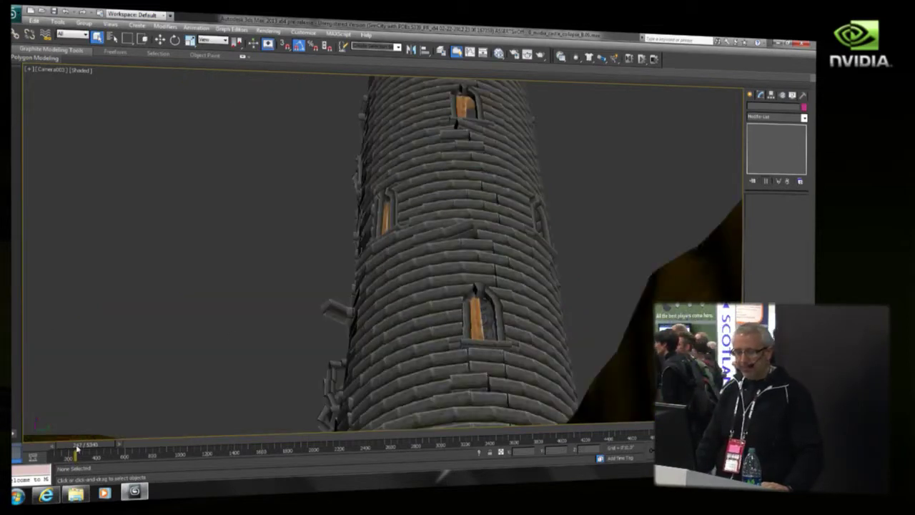
{"action": "left_click_drag", "start_coordinate": [77, 448], "coordinate": [293, 361]}
Step: View the collapse through Camera005 and Camera007, and scrub back to an earlier stage of the animation
{"action": "key", "text": "c"}
{"action": "double_click", "coordinate": [404, 210]}
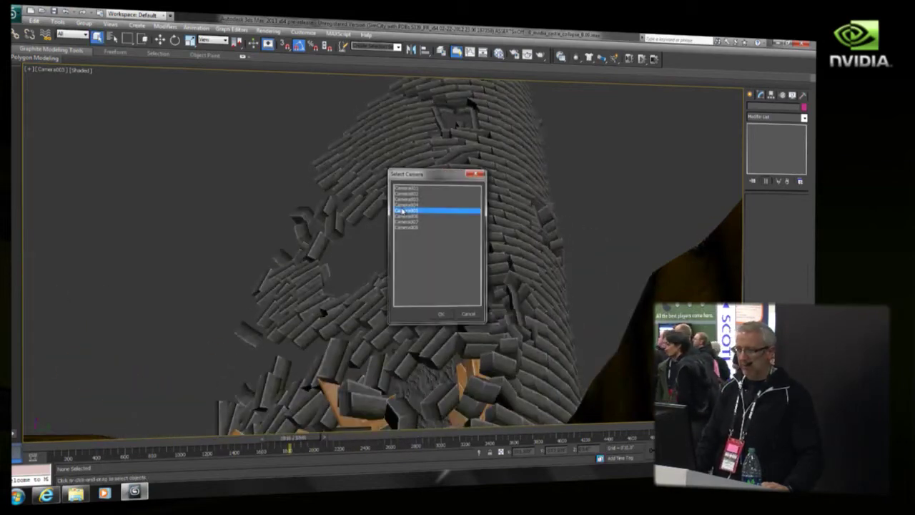
{"action": "key", "text": "c"}
{"action": "double_click", "coordinate": [408, 223]}
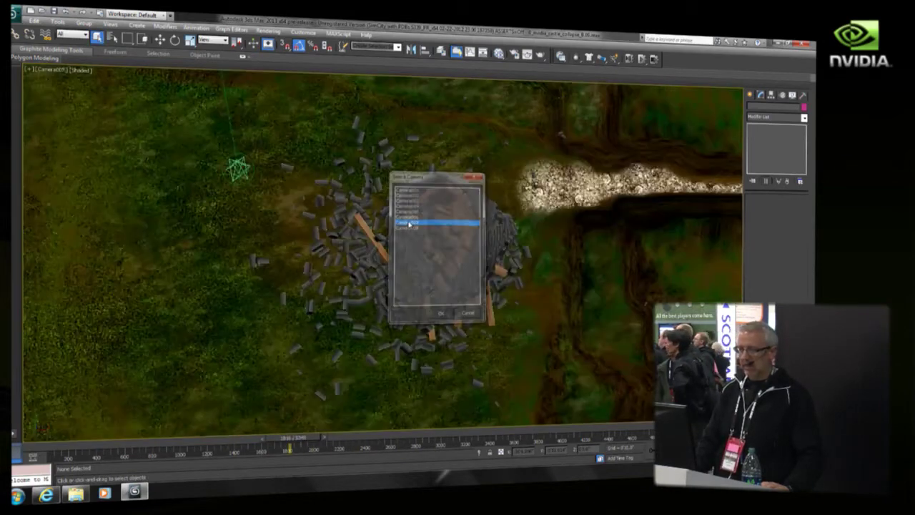
{"action": "left_click_drag", "start_coordinate": [303, 443], "coordinate": [125, 445]}
{"action": "key", "text": "q"}
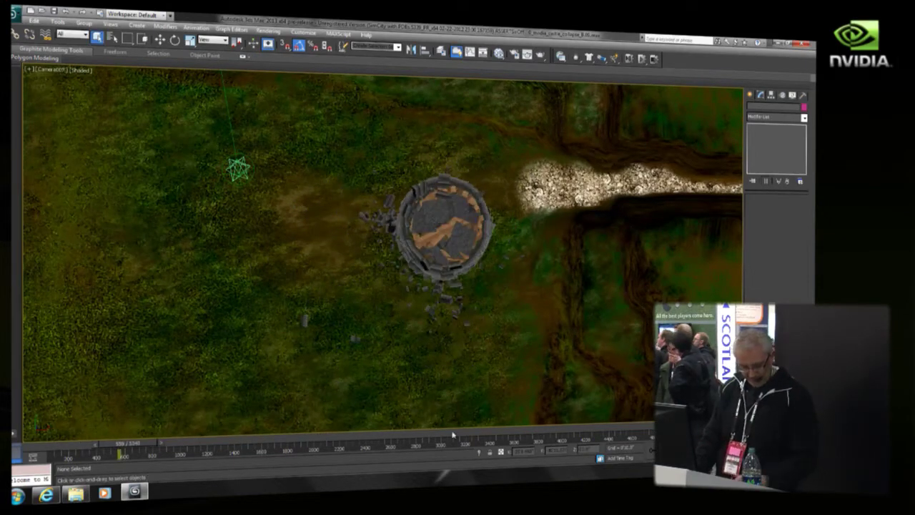
Step: Switch to a perspective view framing the tower and play the collapse animation, stopping at frame 797
{"action": "key", "text": "p"}
{"action": "middle_click_drag", "start_coordinate": [453, 247], "coordinate": [447, 28], "text": "alt"}
{"action": "scroll", "coordinate": [438, 28], "scroll_direction": "up", "scroll_amount": 7}
{"action": "middle_click_drag", "start_coordinate": [515, 248], "coordinate": [613, 253]}
{"action": "scroll", "coordinate": [534, 253], "scroll_direction": "up", "scroll_amount": 2}
{"action": "scroll", "coordinate": [613, 253], "scroll_direction": "up", "scroll_amount": 2}
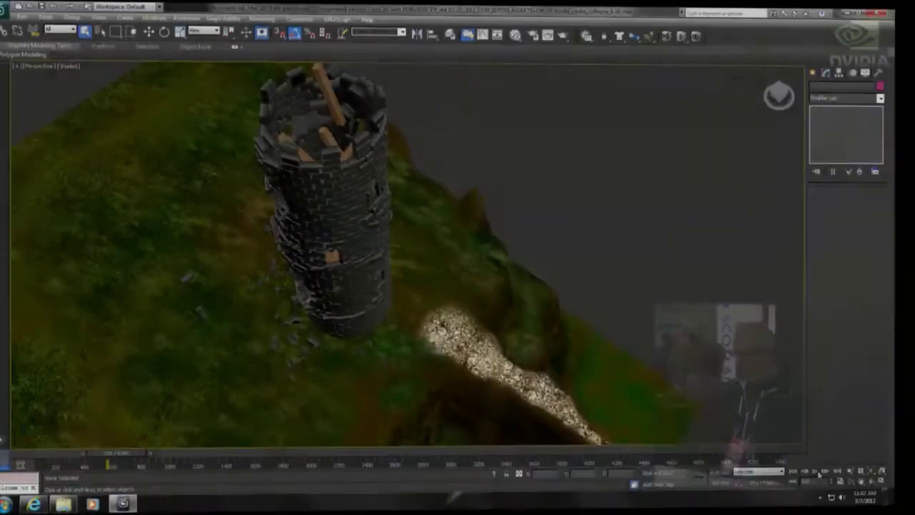
{"action": "left_click", "coordinate": [755, 452]}
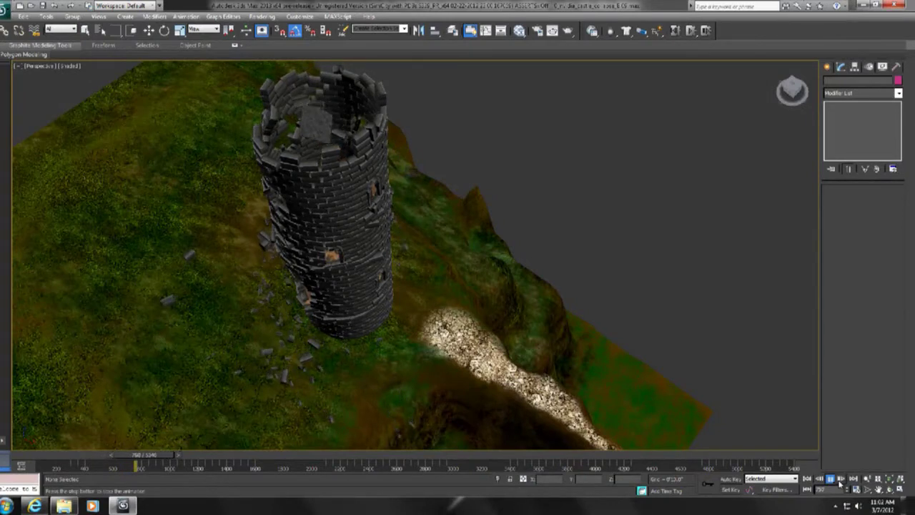
{"action": "left_click", "coordinate": [829, 478]}
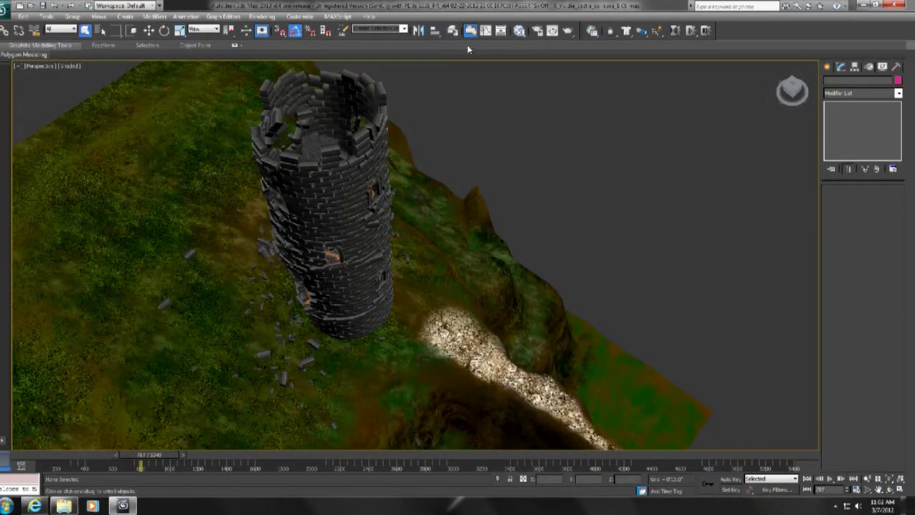
Step: Hide the bricks layer to reveal the tower's beams and floors, and return the animation to frame 60
{"action": "left_click", "coordinate": [453, 31]}
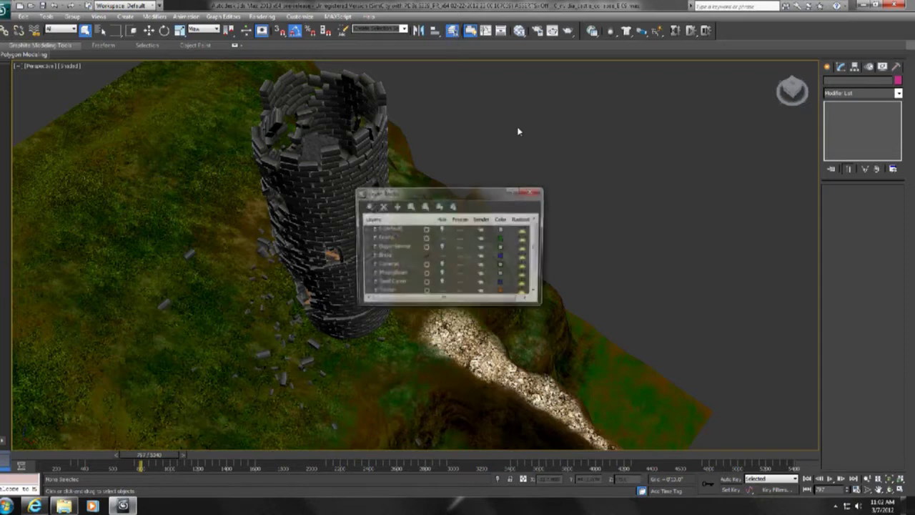
{"action": "left_click", "coordinate": [442, 256]}
{"action": "left_click_drag", "start_coordinate": [442, 200], "coordinate": [613, 130]}
{"action": "left_click_drag", "start_coordinate": [159, 454], "coordinate": [58, 427]}
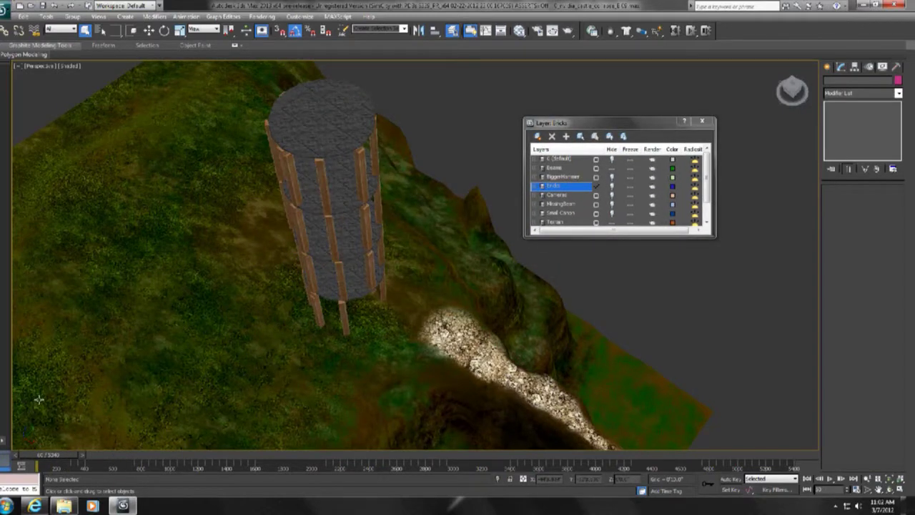
Step: Inspect the inner structure with a top floor piece selected, and make the bricks layer visible again
{"action": "left_click", "coordinate": [330, 110]}
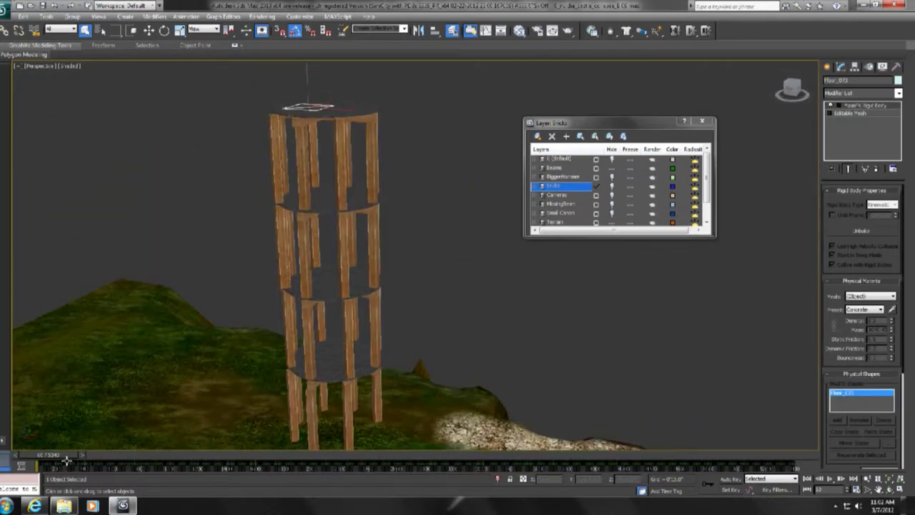
{"action": "mouse_move", "coordinate": [70, 457]}
{"action": "left_mouse_down"}
{"action": "mouse_move", "coordinate": [137, 455]}
{"action": "mouse_move", "coordinate": [65, 454]}
{"action": "left_mouse_up"}
{"action": "left_click", "coordinate": [612, 186]}
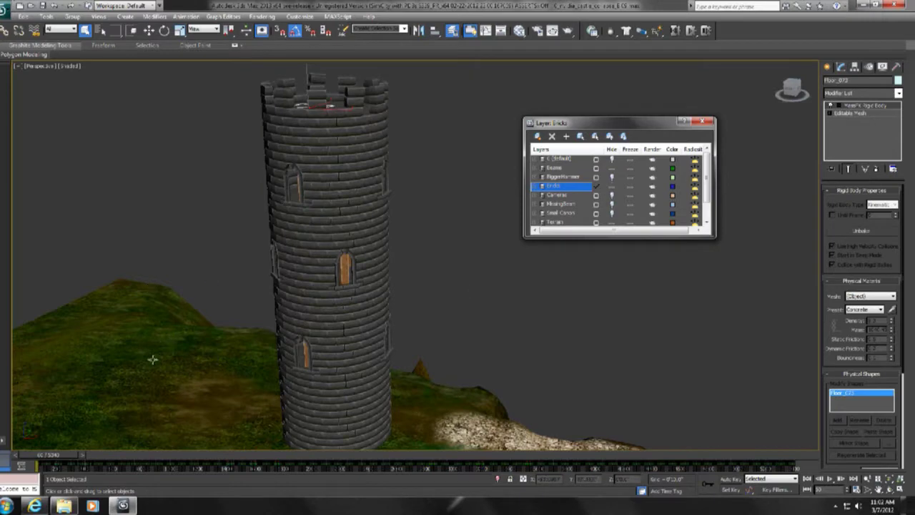
Step: Scrub to frame 545, examine the crumbling tower from another side, and close the layer manager
{"action": "left_click_drag", "start_coordinate": [63, 461], "coordinate": [129, 455]}
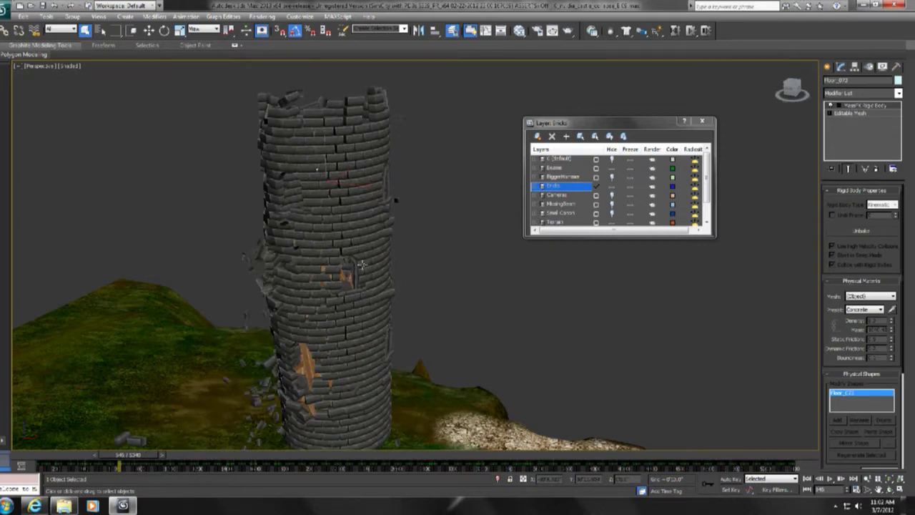
{"action": "middle_click_drag", "start_coordinate": [363, 264], "coordinate": [426, 209], "text": "alt"}
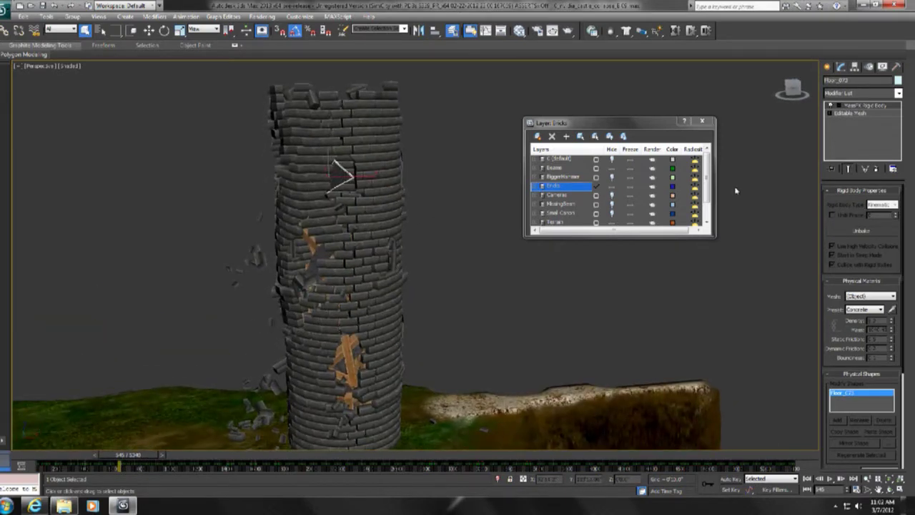
{"action": "left_click", "coordinate": [702, 121]}
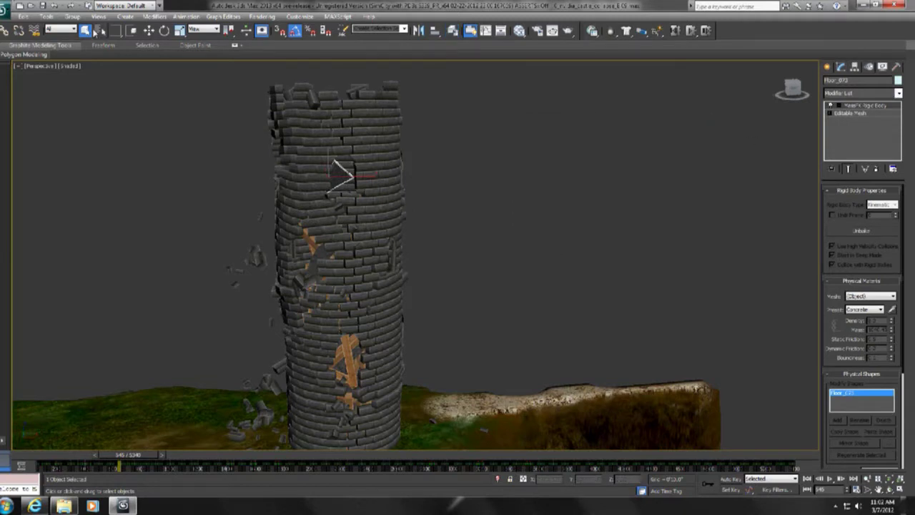
Step: Reset to a new empty scene without saving the changes to the castle scene
{"action": "left_click", "coordinate": [6, 10]}
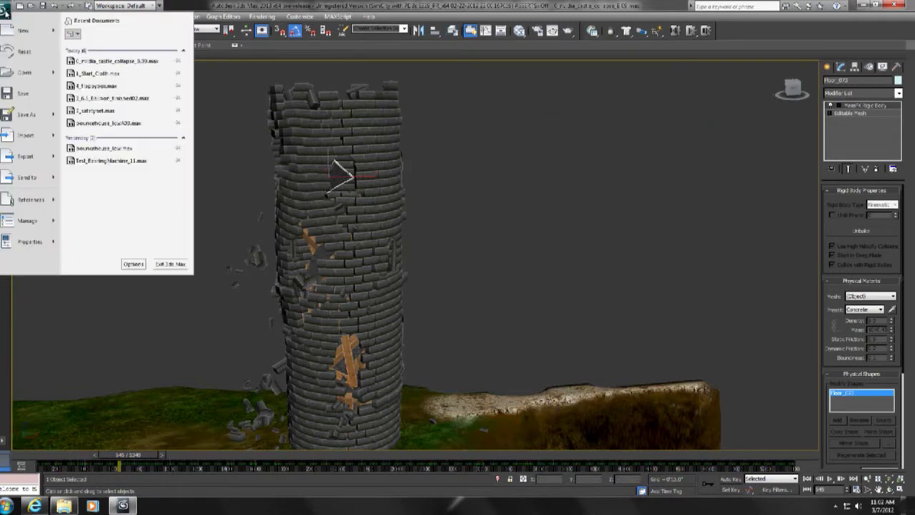
{"action": "left_click", "coordinate": [23, 56]}
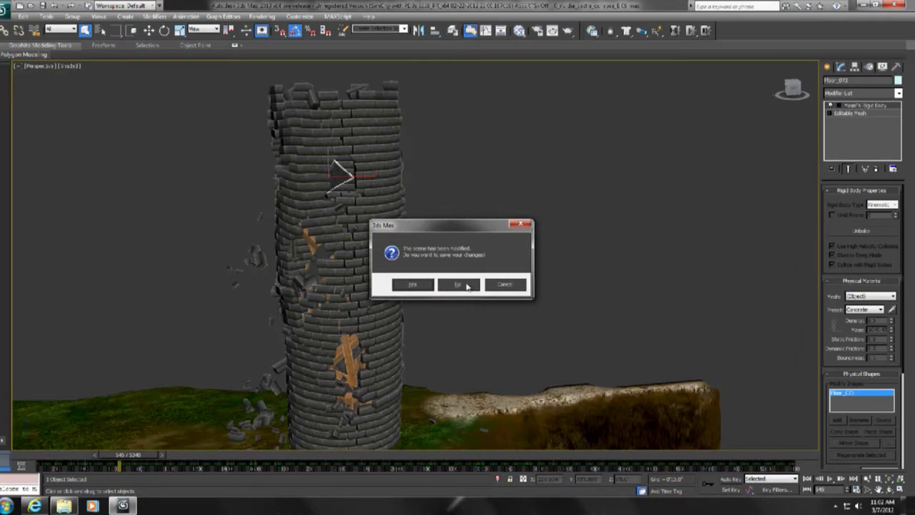
{"action": "left_click", "coordinate": [466, 284]}
{"action": "left_click", "coordinate": [431, 267]}
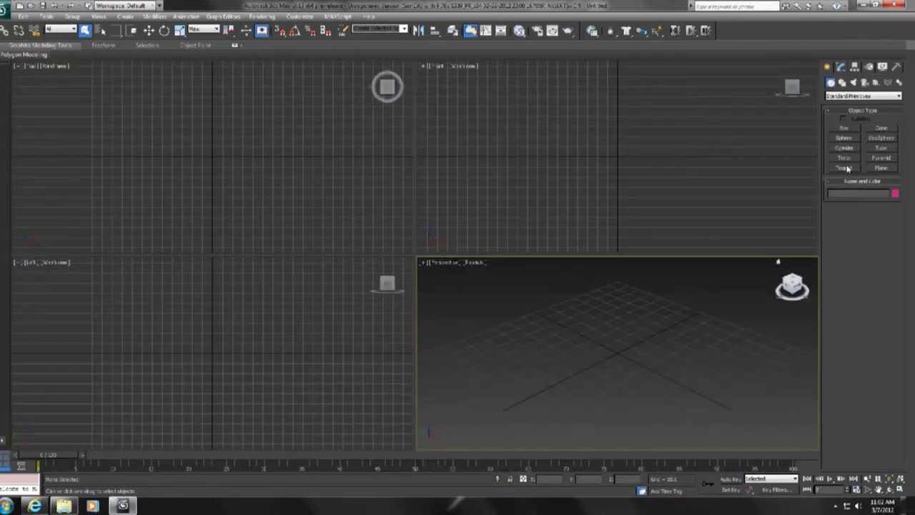
Step: Create a teapot at the centre of the grid and clone it upwards as 20 stacked copies
{"action": "left_click", "coordinate": [844, 168]}
{"action": "left_click_drag", "start_coordinate": [619, 361], "coordinate": [619, 376]}
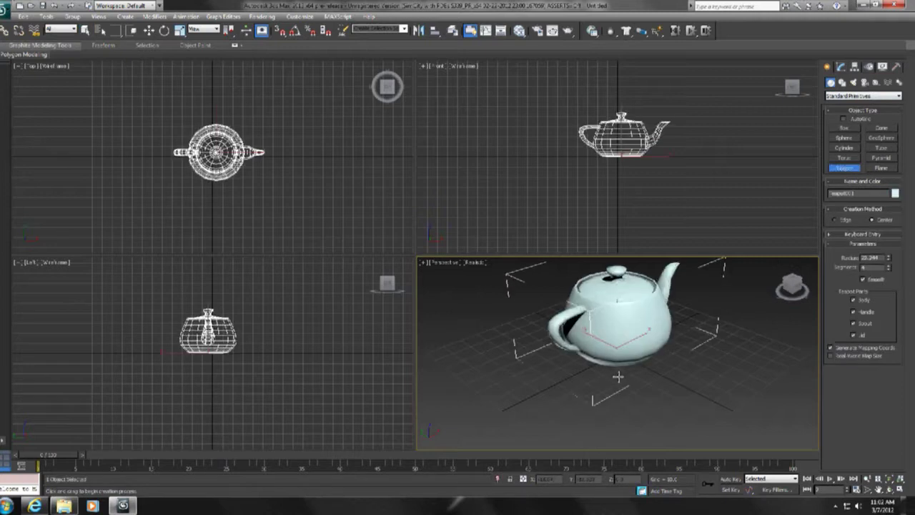
{"action": "right_click", "coordinate": [620, 319]}
{"action": "left_click", "coordinate": [629, 325]}
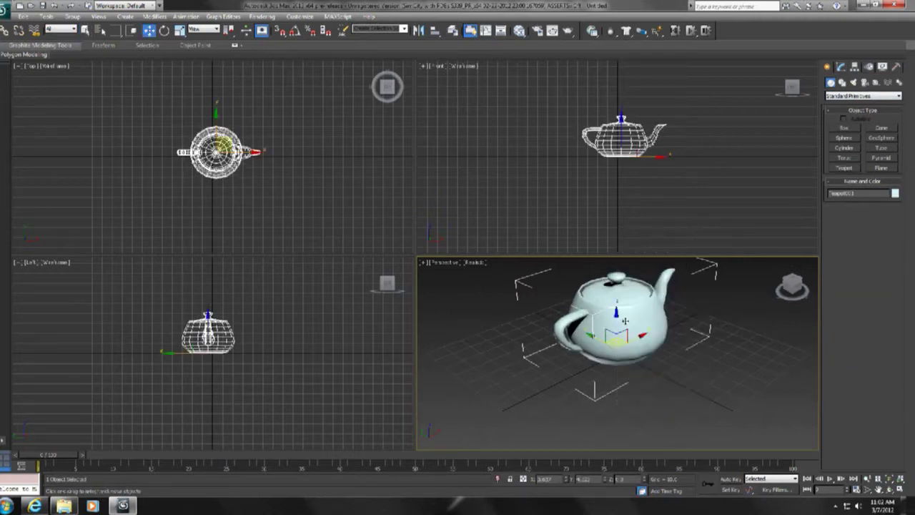
{"action": "mouse_move", "coordinate": [613, 308]}
{"action": "left_mouse_down"}
{"action": "mouse_move", "coordinate": [623, 312]}
{"action": "mouse_move", "coordinate": [613, 315]}
{"action": "mouse_move", "coordinate": [606, 213]}
{"action": "left_mouse_up"}
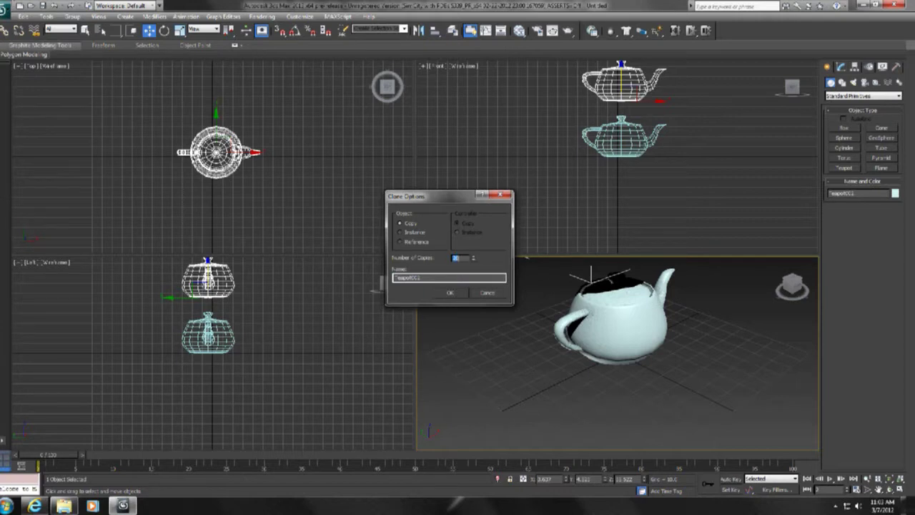
{"action": "left_click", "coordinate": [449, 294]}
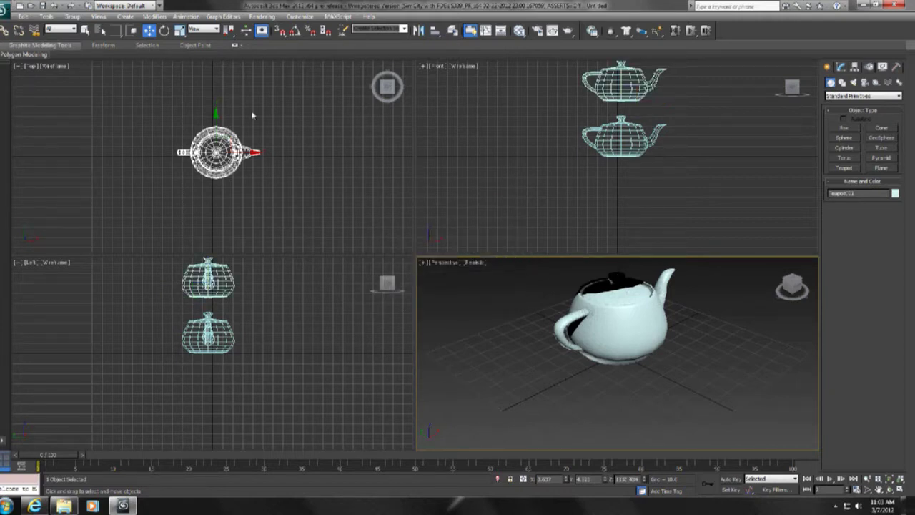
Step: Select all the teapots and set them as dynamic rigid bodies
{"action": "left_click", "coordinate": [296, 104]}
{"action": "key", "text": "ctrl+a"}
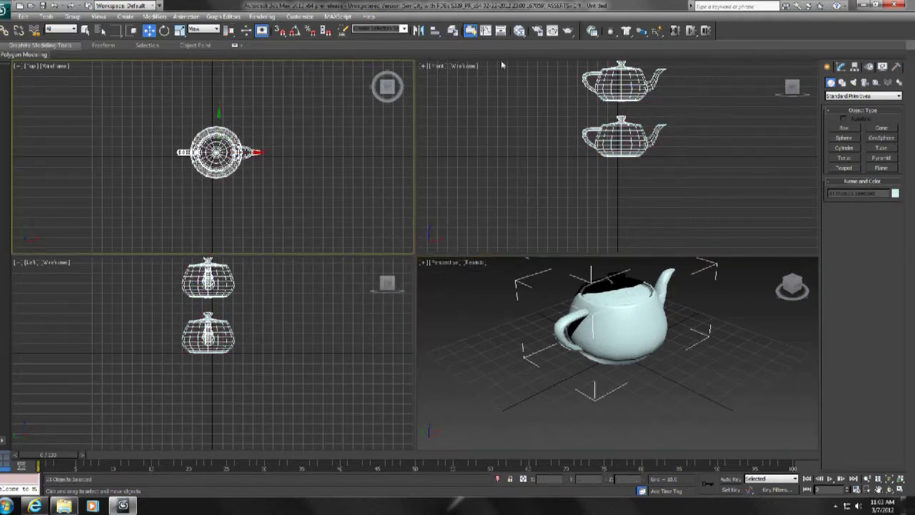
{"action": "left_click", "coordinate": [611, 32]}
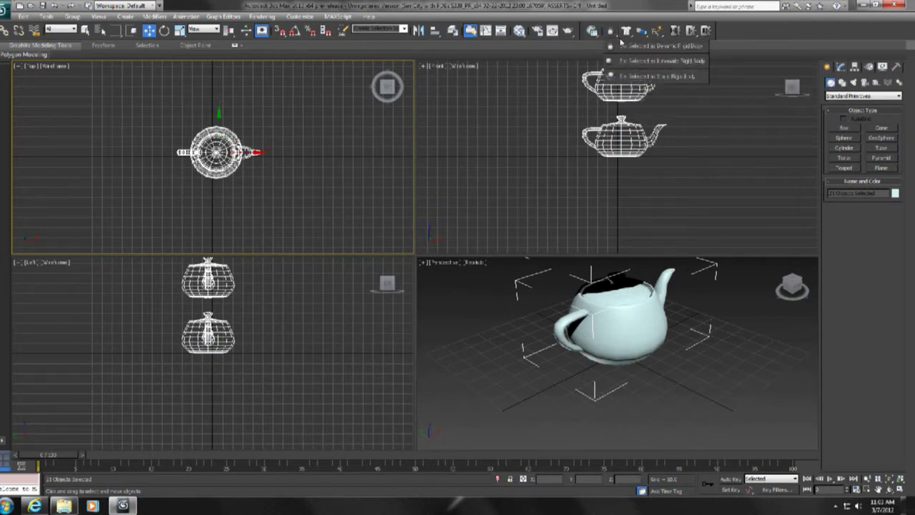
{"action": "left_click", "coordinate": [622, 45]}
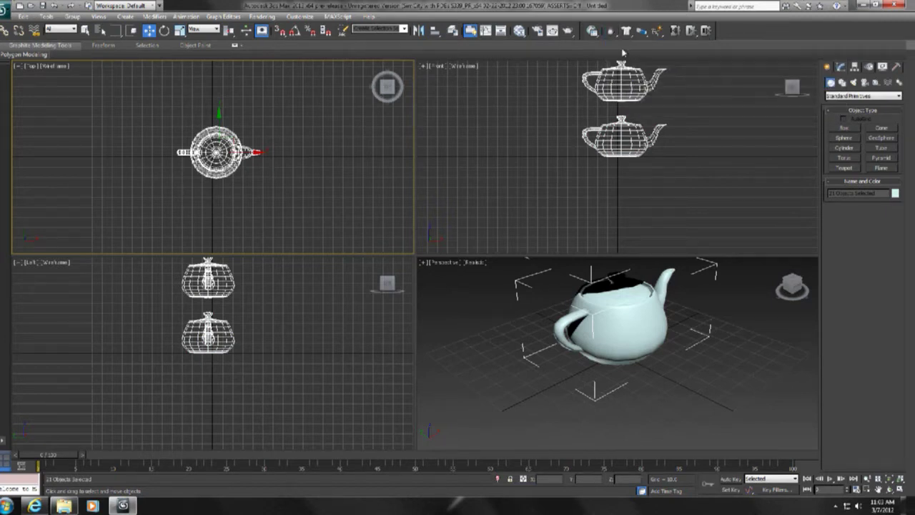
Step: Run the MassFX simulation of the falling teapots in the perspective view and reset it to the start
{"action": "left_click", "coordinate": [691, 31]}
{"action": "left_click", "coordinate": [740, 352]}
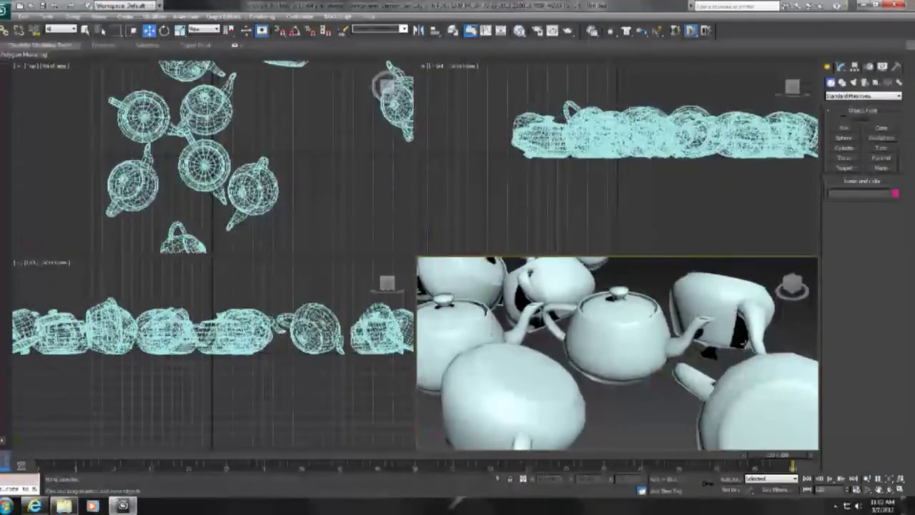
{"action": "left_click", "coordinate": [675, 32]}
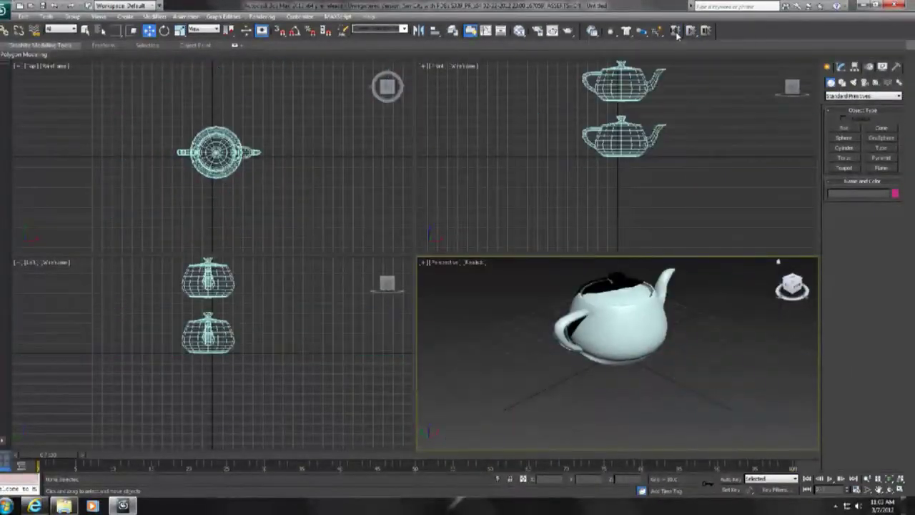
Step: Open the MassFX Tools scene settings and place their window over the left-hand viewports
{"action": "left_click", "coordinate": [592, 31]}
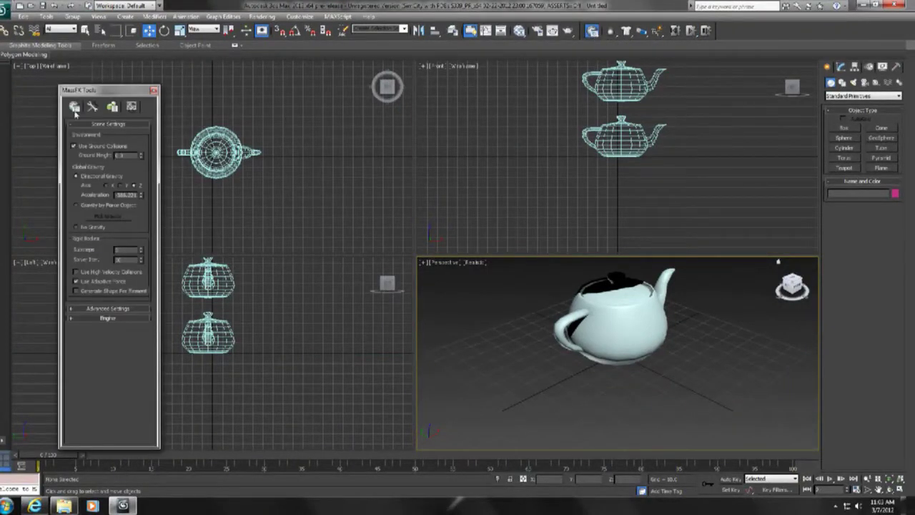
{"action": "left_click_drag", "start_coordinate": [98, 94], "coordinate": [138, 80]}
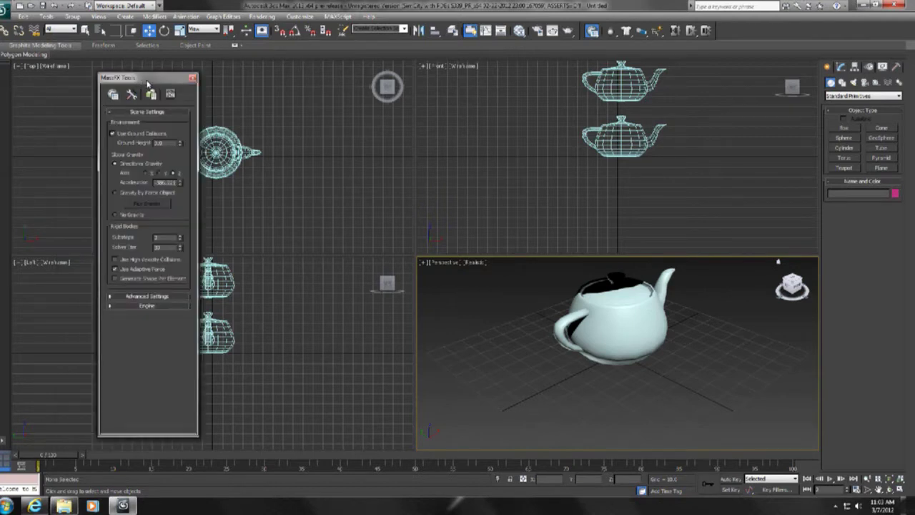
Step: Close the MassFX Tools window and open 1_Start_Cloth.max without saving the current scene, continuing past the missing external file
{"action": "left_click", "coordinate": [192, 77]}
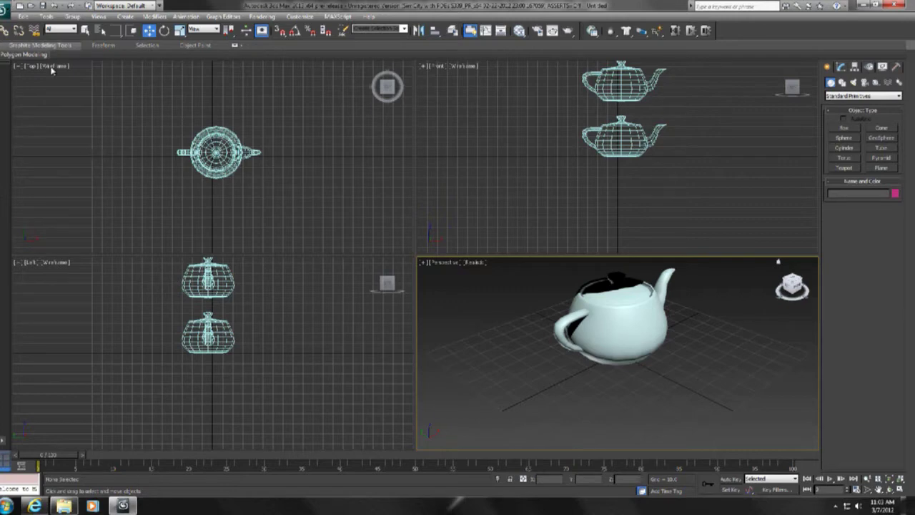
{"action": "double_click", "coordinate": [236, 8]}
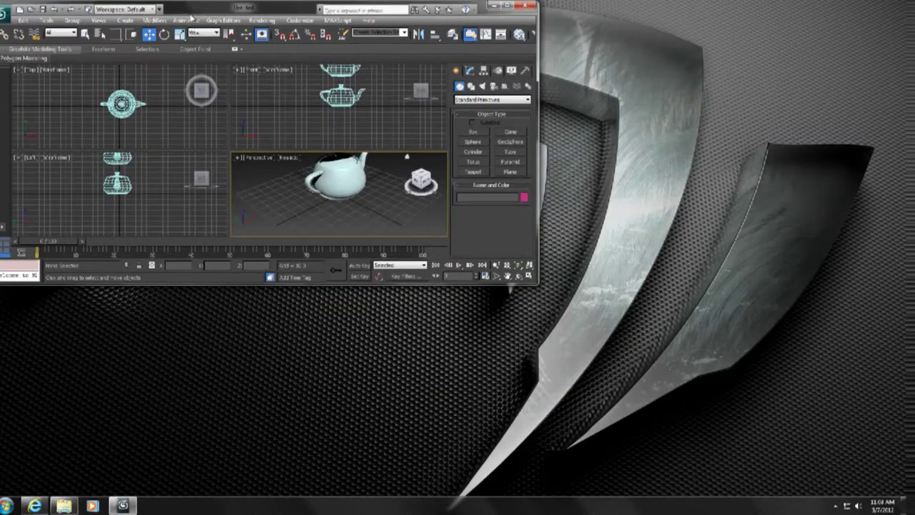
{"action": "double_click", "coordinate": [194, 11]}
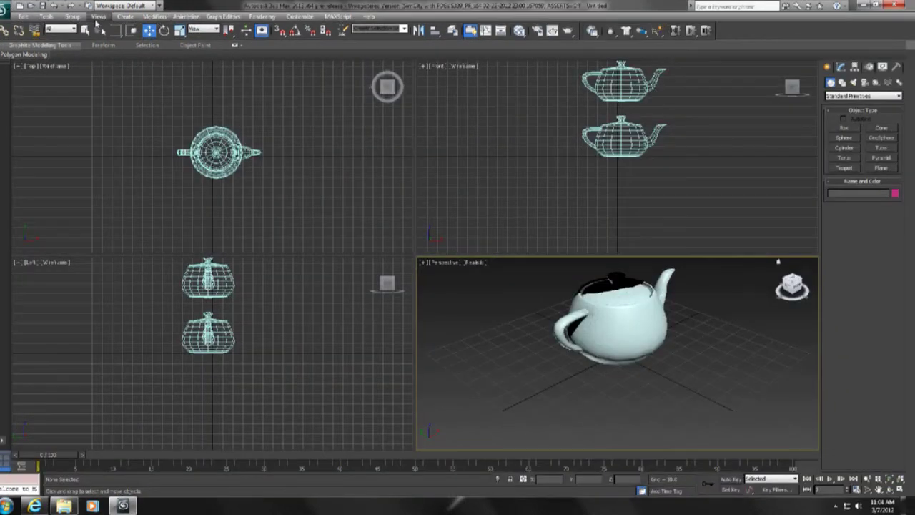
{"action": "left_click", "coordinate": [4, 10]}
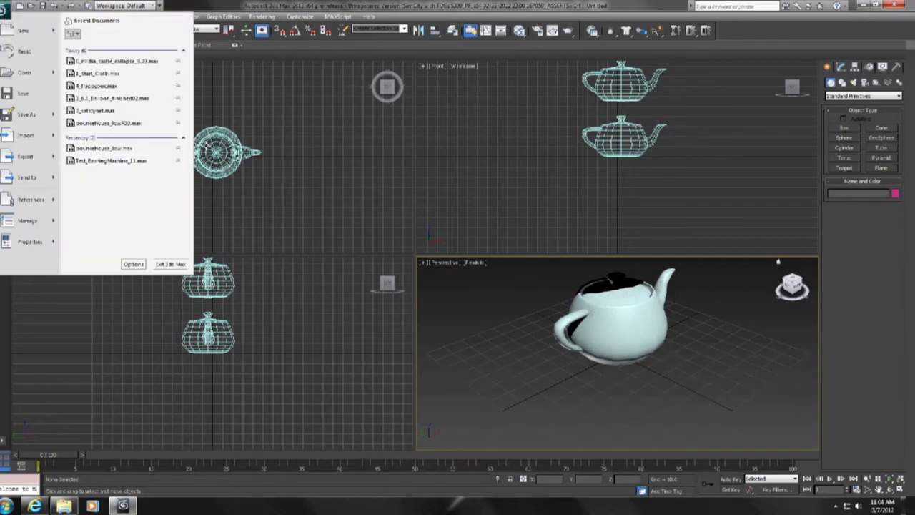
{"action": "left_click", "coordinate": [125, 86]}
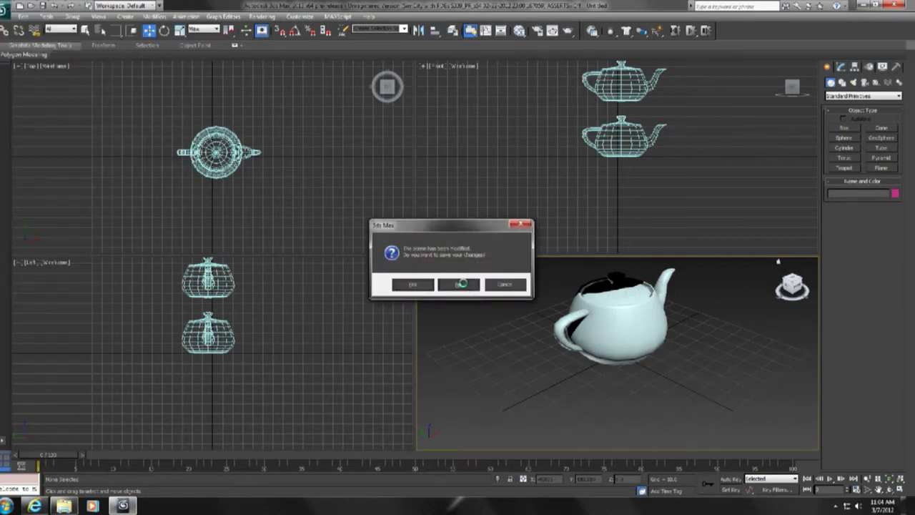
{"action": "left_click", "coordinate": [460, 286]}
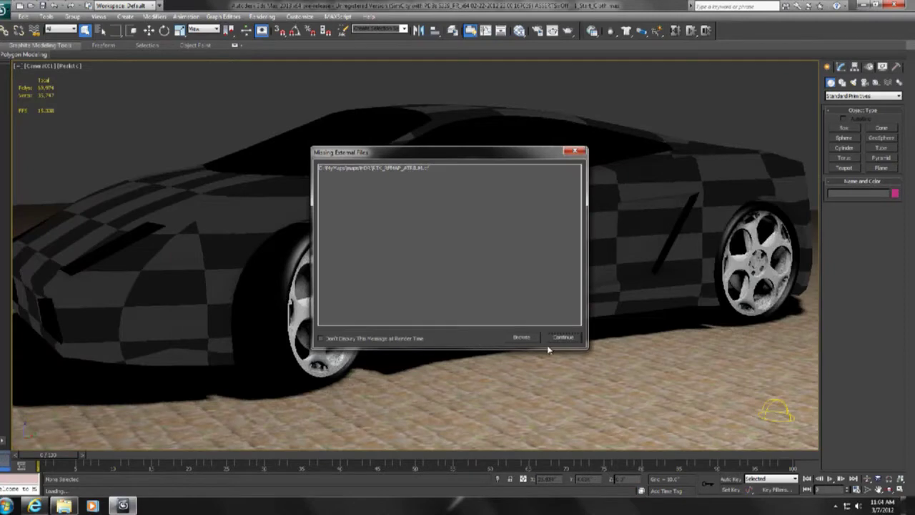
{"action": "left_click", "coordinate": [562, 338]}
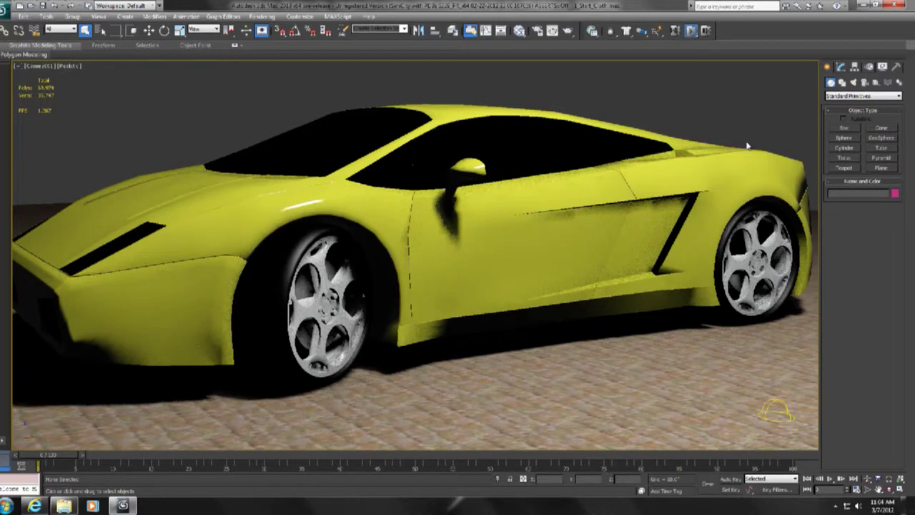
Step: Simulate the cloth draping over the car, select it and inspect its mesh with edged faces switched on temporarily
{"action": "key", "text": "/"}
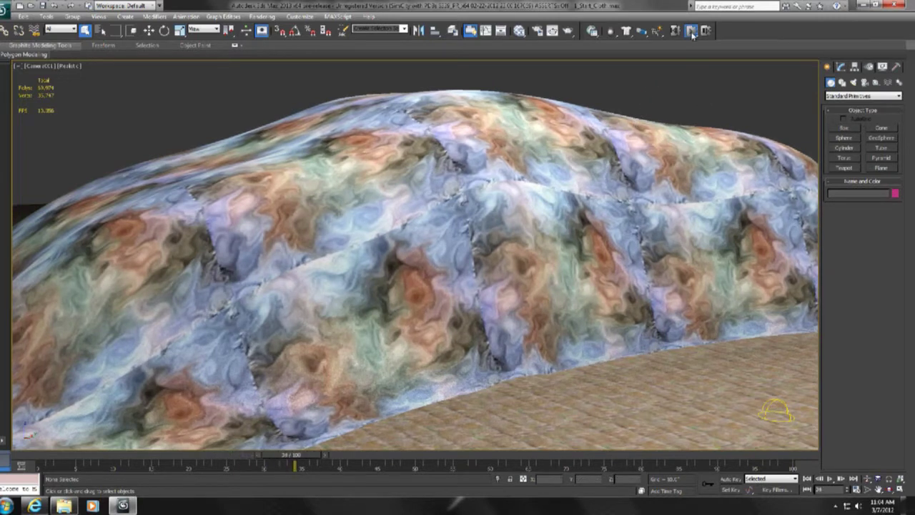
{"action": "left_click", "coordinate": [603, 135]}
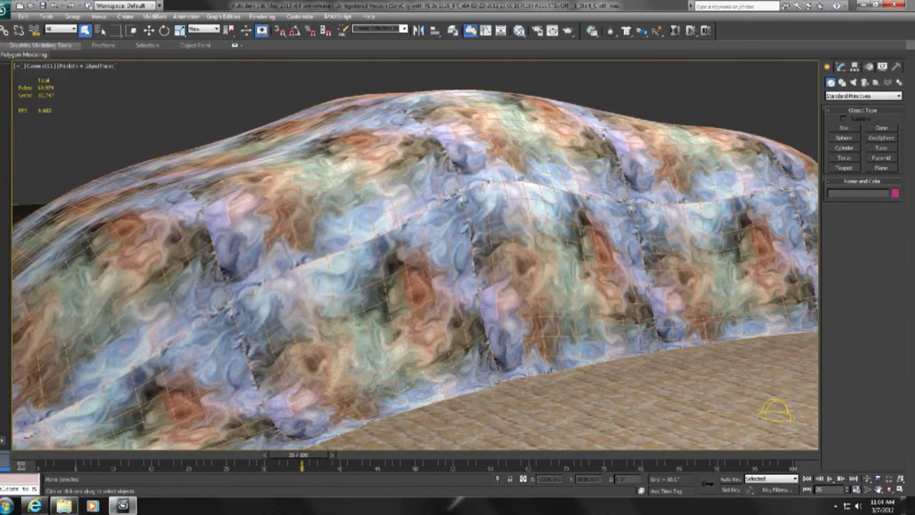
{"action": "key", "text": "F4"}
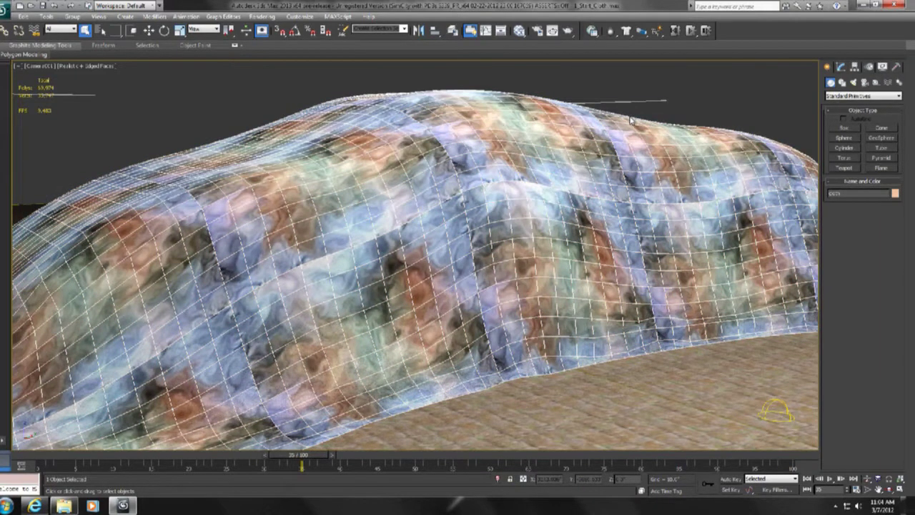
{"action": "key", "text": "F4"}
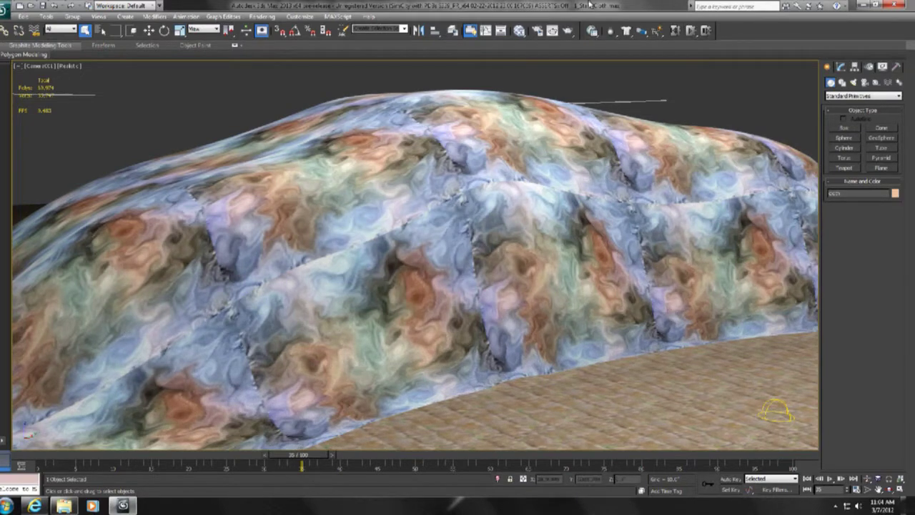
Step: Rerun the cloth simulation from the start and review the cloth's mCloth settings, including forces, fabric properties, interaction, tearing and advanced options
{"action": "key", "text": "Home"}
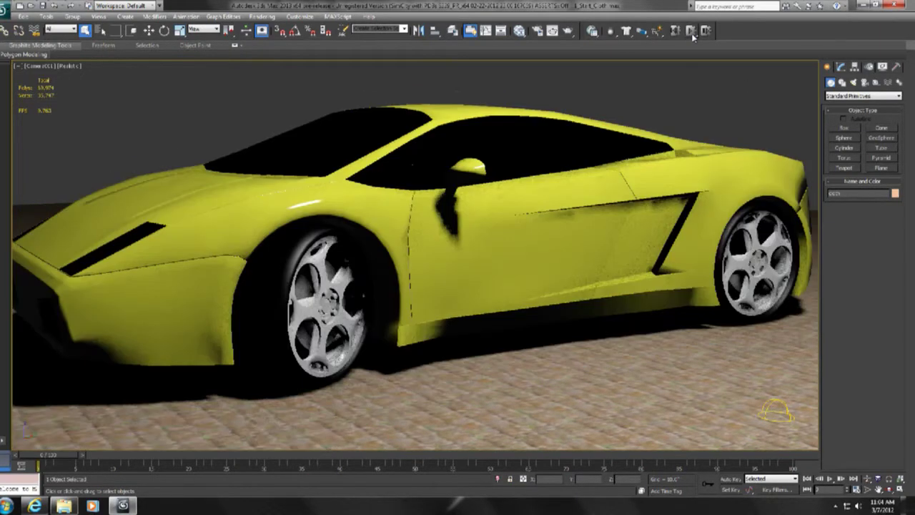
{"action": "left_click", "coordinate": [691, 32]}
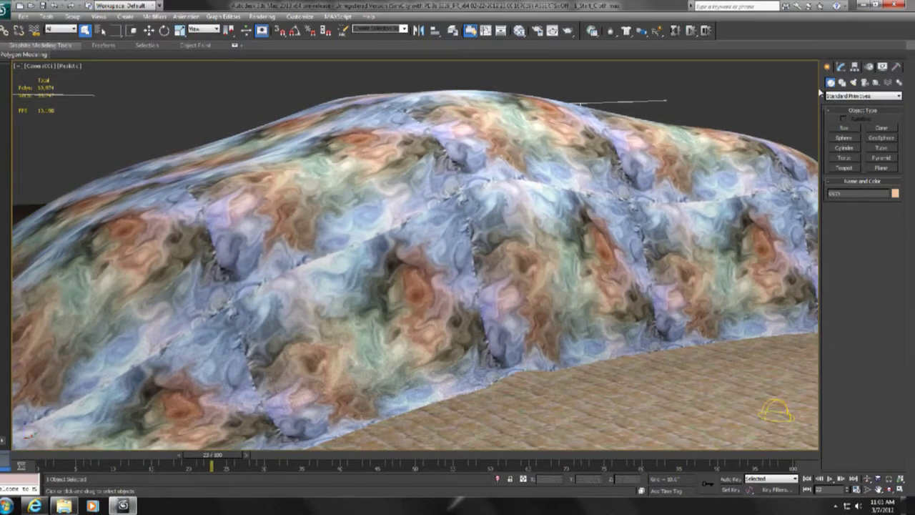
{"action": "left_click", "coordinate": [842, 66]}
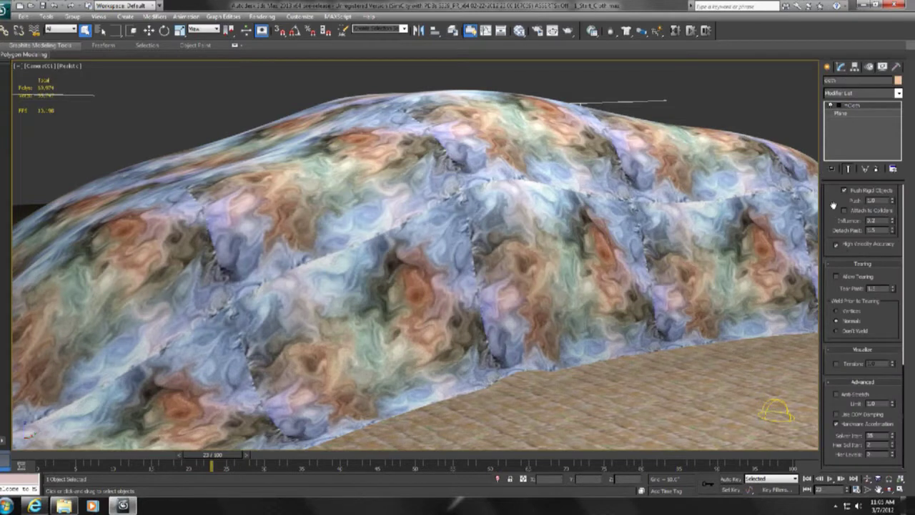
{"action": "scroll", "coordinate": [833, 206], "scroll_direction": "up", "scroll_amount": 10}
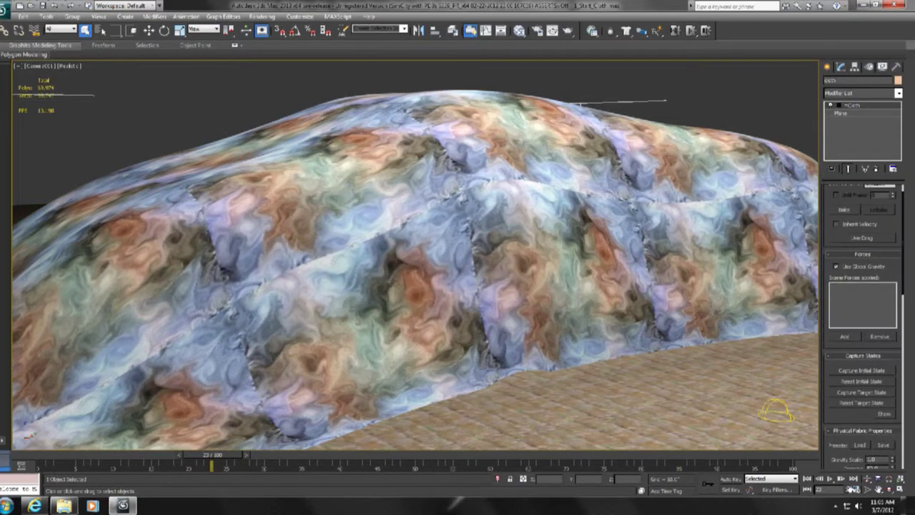
{"action": "scroll", "coordinate": [825, 320], "scroll_direction": "down", "scroll_amount": 1}
{"action": "scroll", "coordinate": [830, 264], "scroll_direction": "down", "scroll_amount": 6}
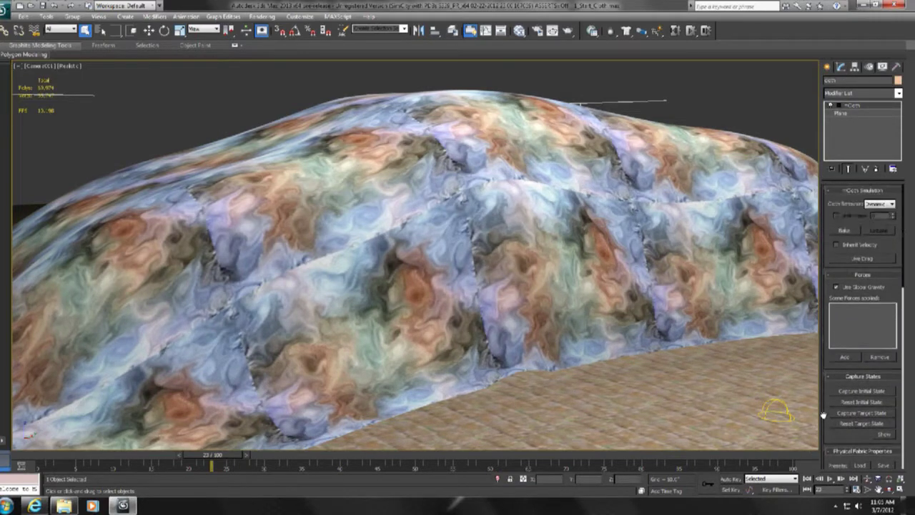
{"action": "scroll", "coordinate": [841, 306], "scroll_direction": "down", "scroll_amount": 7}
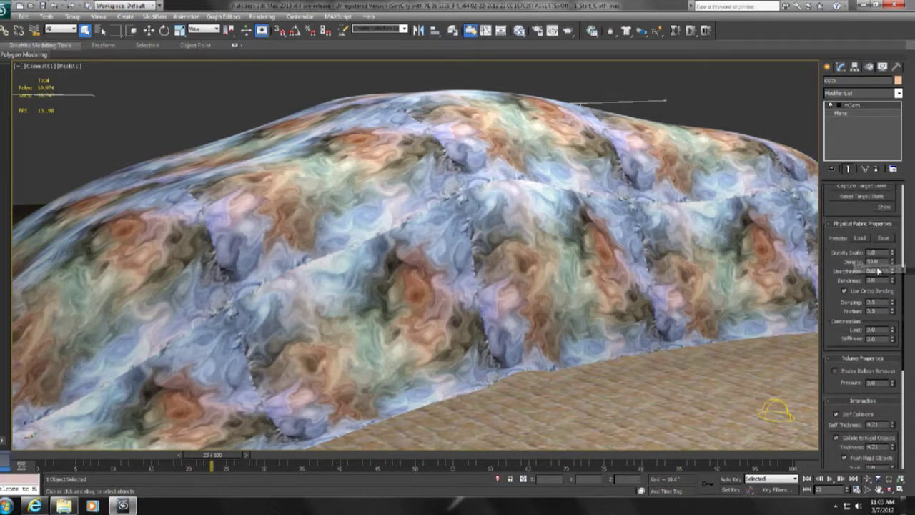
{"action": "scroll", "coordinate": [829, 294], "scroll_direction": "down", "scroll_amount": 9}
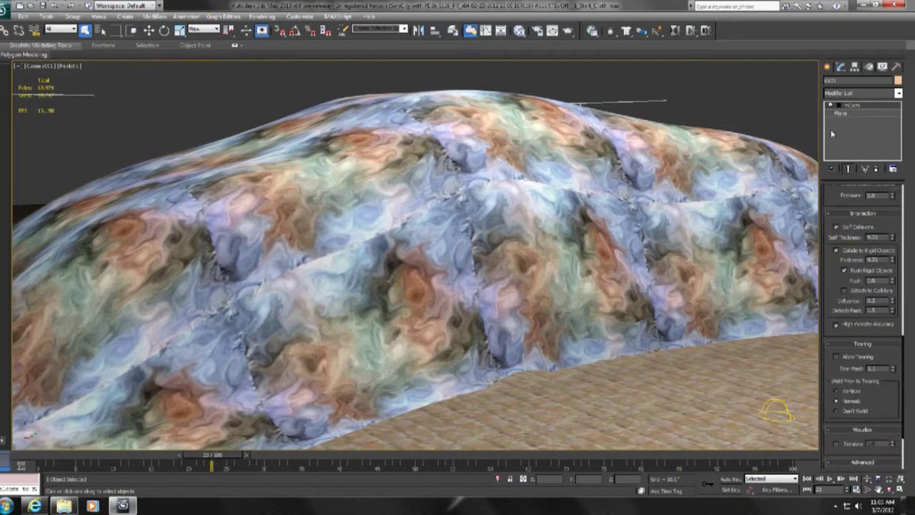
{"action": "scroll", "coordinate": [819, 277], "scroll_direction": "down", "scroll_amount": 9}
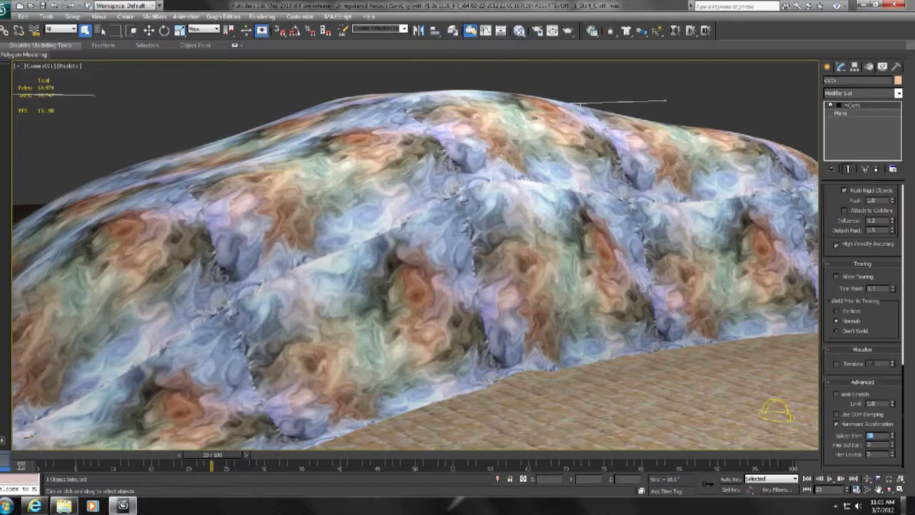
Step: Lower the cloth's solver iterations to a single-digit value, rerun the simulation from the start and reset it
{"action": "mouse_move", "coordinate": [909, 504]}
{"action": "double_click", "coordinate": [870, 437]}
{"action": "key", "text": "Tab"}
{"action": "left_click", "coordinate": [675, 32]}
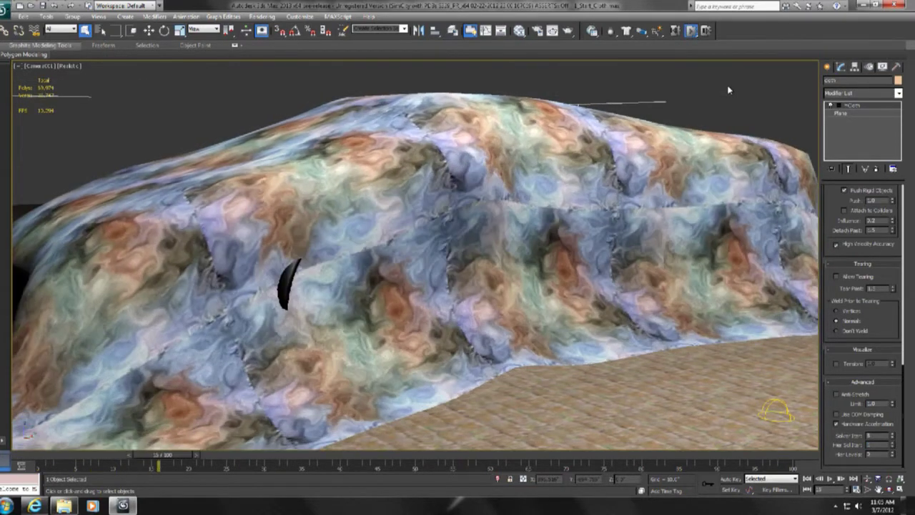
{"action": "left_click", "coordinate": [692, 32]}
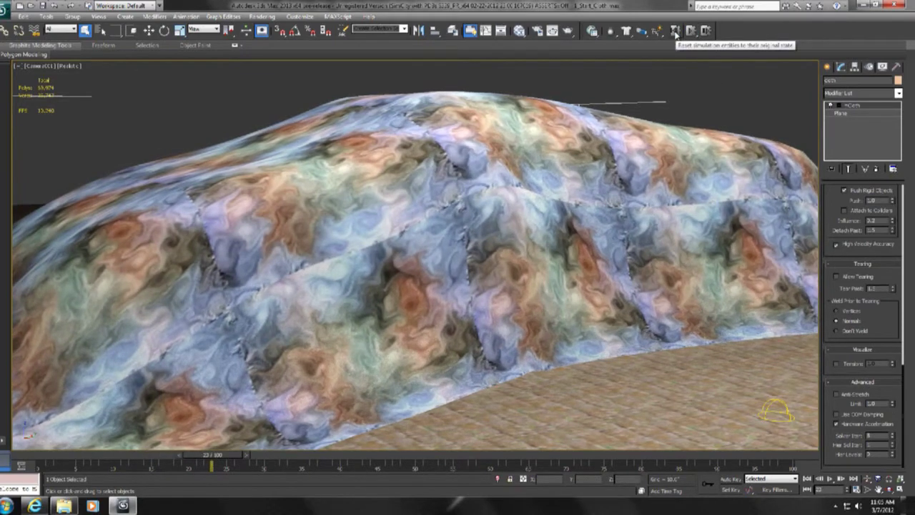
{"action": "left_click", "coordinate": [676, 32]}
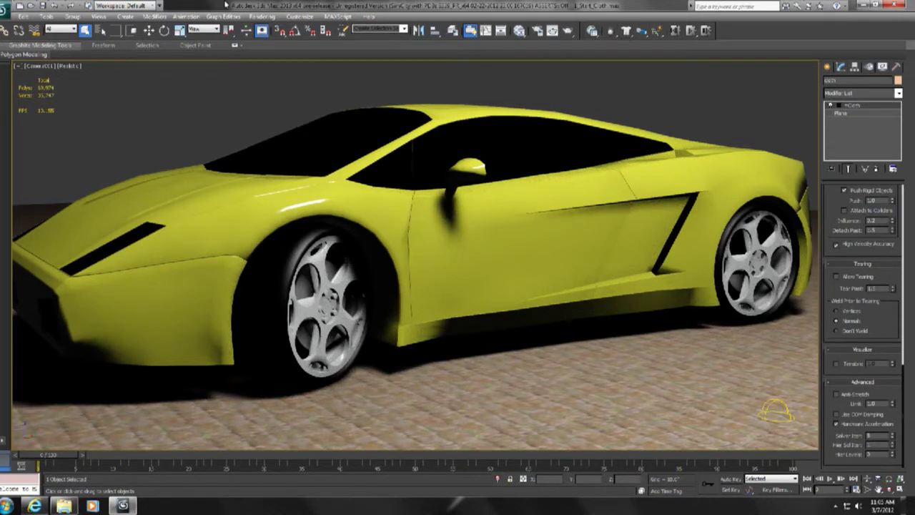
Step: Open the 2_safetynet scene without saving the current one, adopting the file's gamma and LUT settings and its unit scale
{"action": "left_click", "coordinate": [5, 10]}
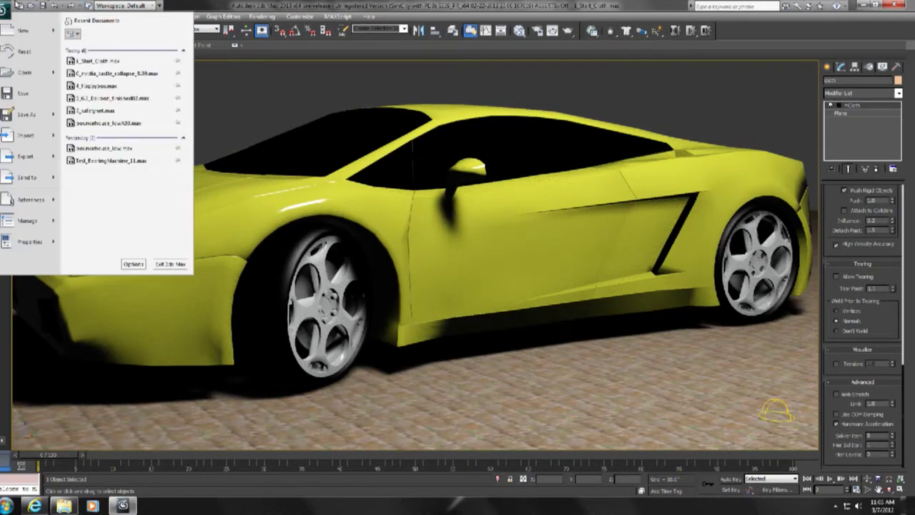
{"action": "left_click", "coordinate": [26, 84]}
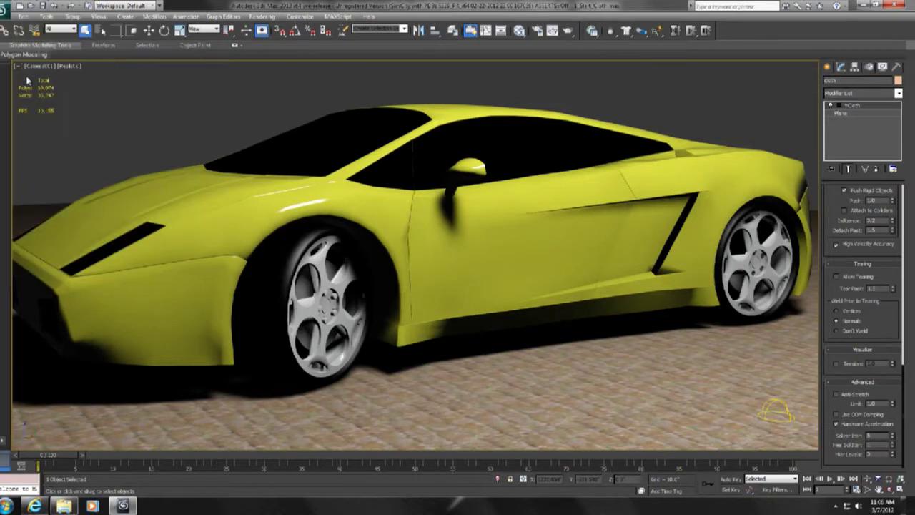
{"action": "left_click", "coordinate": [460, 286]}
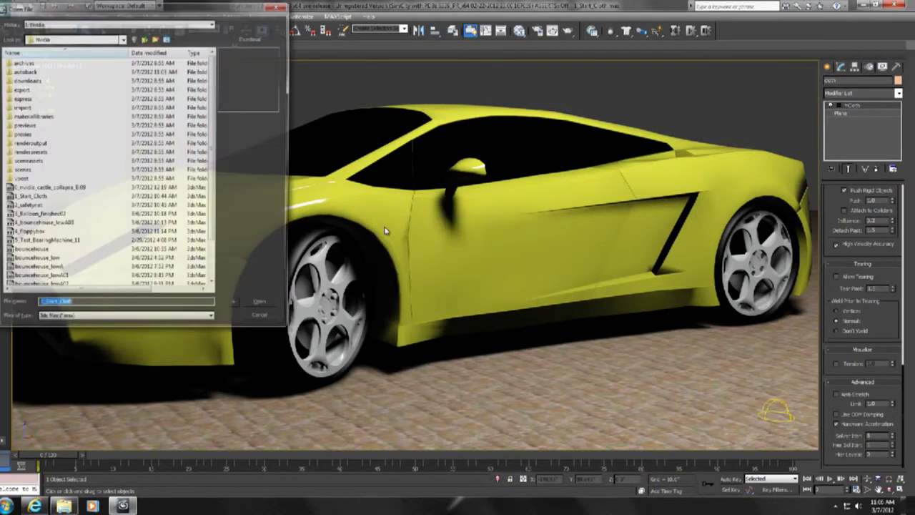
{"action": "double_click", "coordinate": [29, 206]}
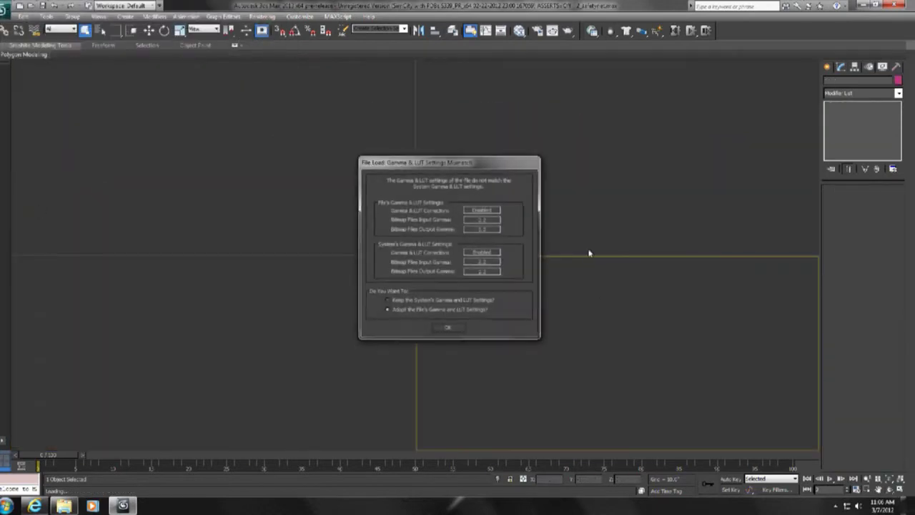
{"action": "left_click", "coordinate": [462, 332]}
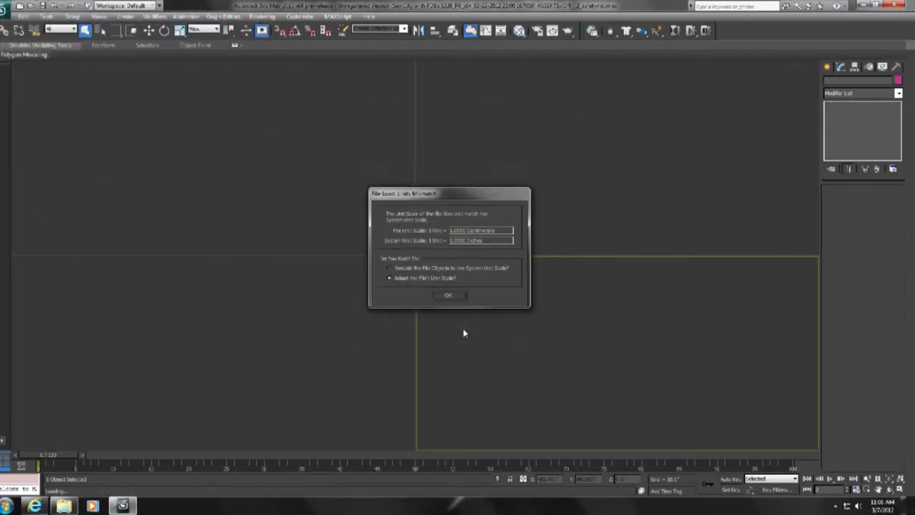
{"action": "left_click", "coordinate": [443, 299]}
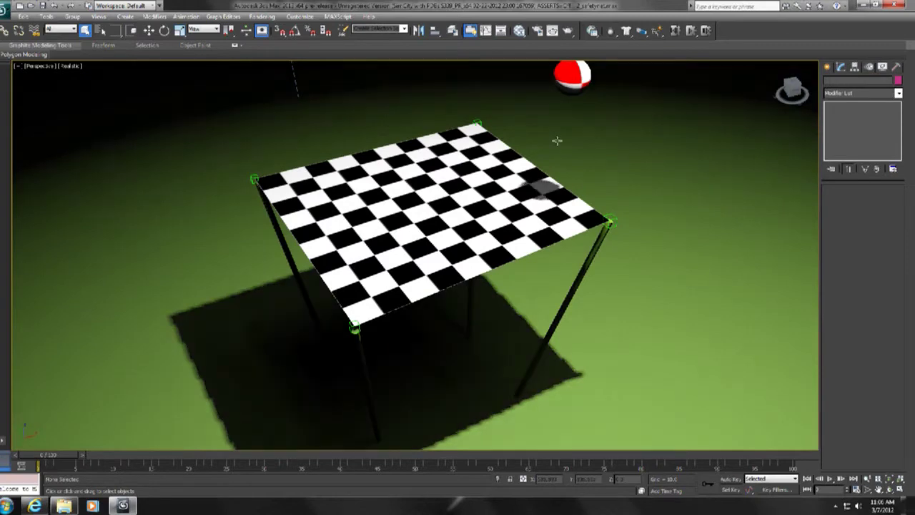
Step: Select the beach ball, simulate it dropping onto the checkered net and reset the simulation
{"action": "left_click", "coordinate": [580, 85]}
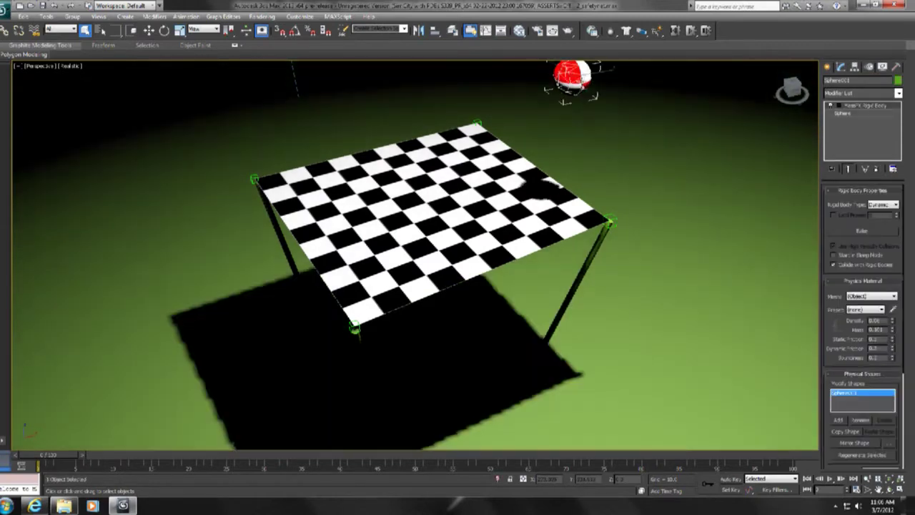
{"action": "middle_click_drag", "start_coordinate": [602, 134], "coordinate": [595, 140]}
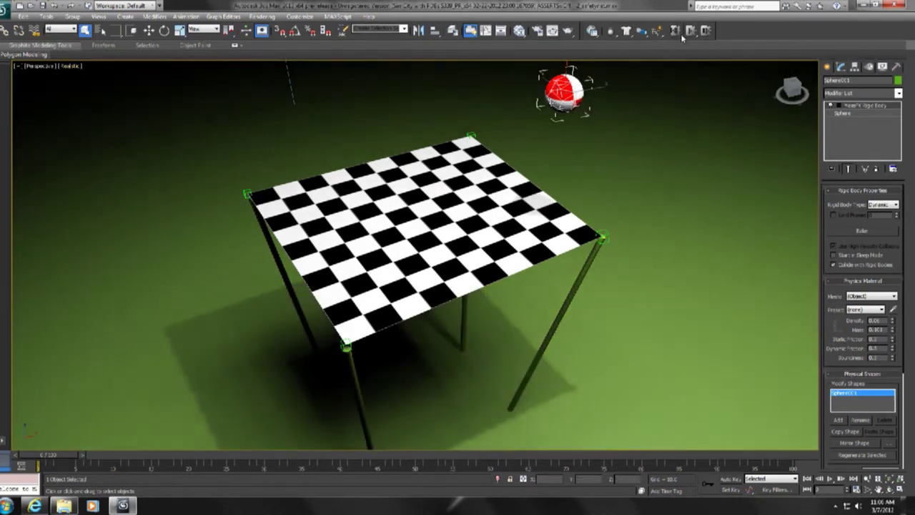
{"action": "left_click", "coordinate": [691, 31]}
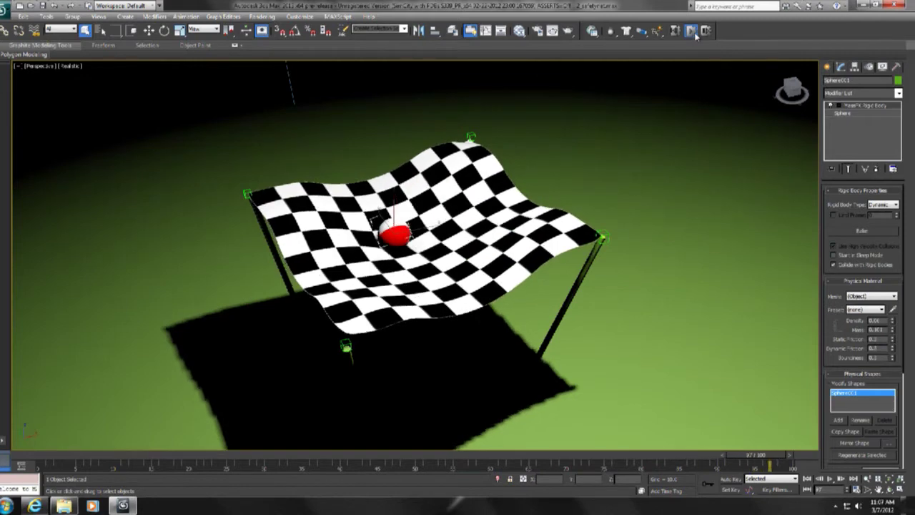
{"action": "left_click", "coordinate": [675, 31]}
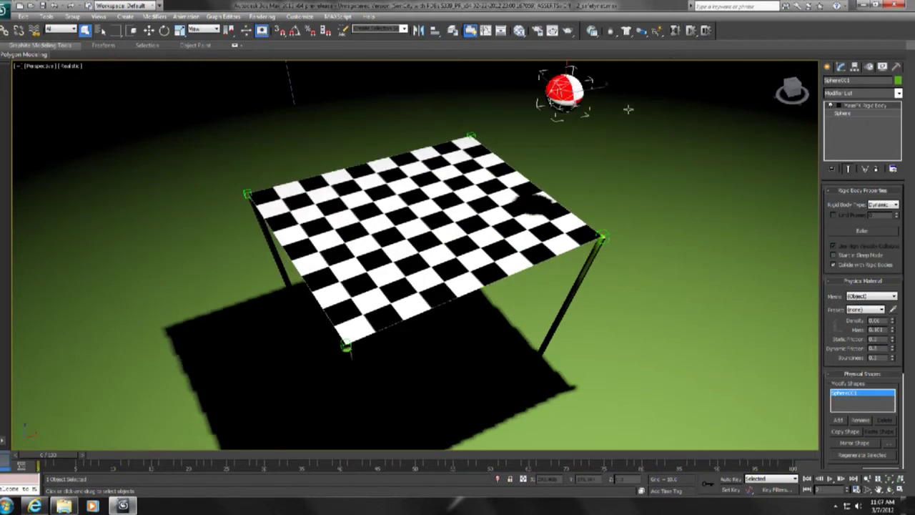
Step: Select the checkered net and enter the vertex level of its mCloth modifier to examine the corner vertex groups
{"action": "left_click", "coordinate": [582, 235]}
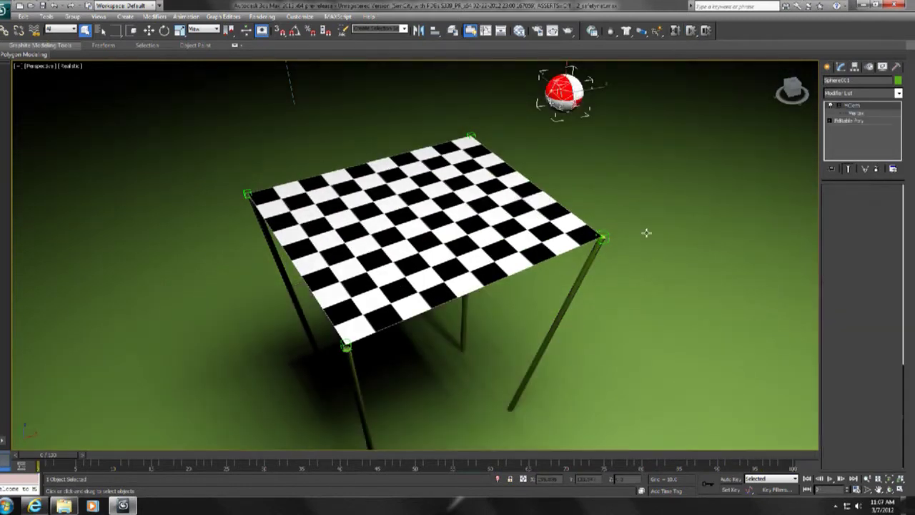
{"action": "left_click", "coordinate": [855, 113]}
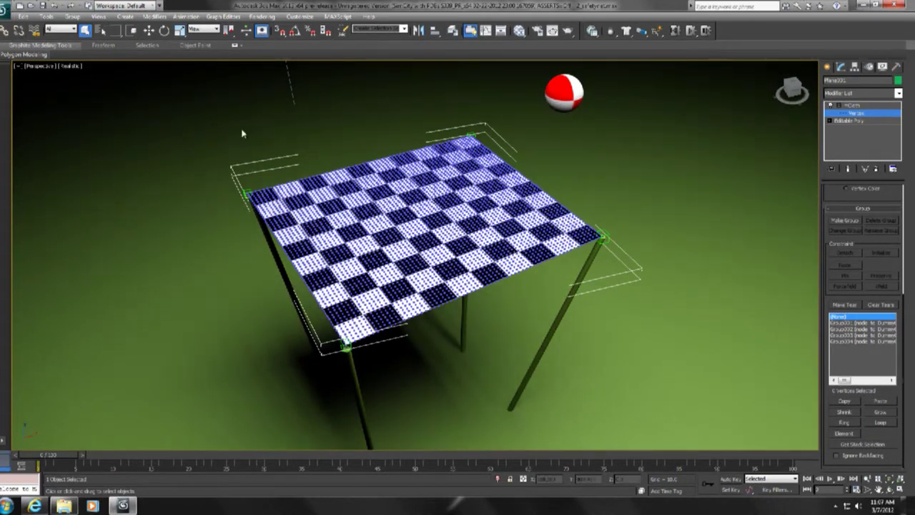
Step: Open the 3_Balloon_finished02 scene without saving the changes to the current one
{"action": "left_click", "coordinate": [6, 9]}
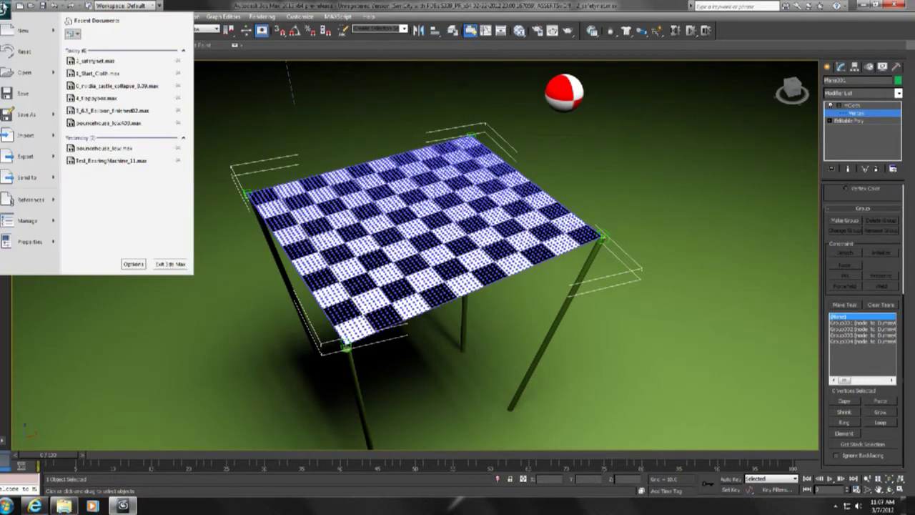
{"action": "left_click", "coordinate": [33, 80]}
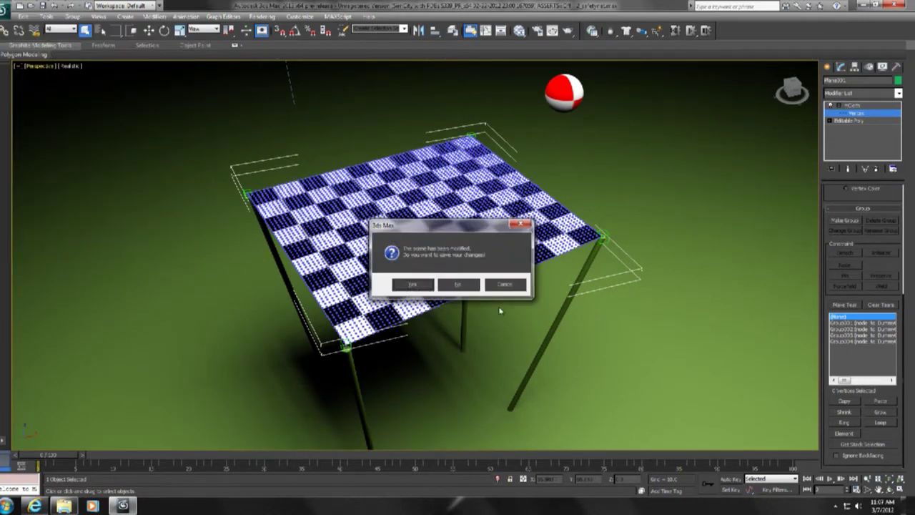
{"action": "left_click", "coordinate": [457, 284]}
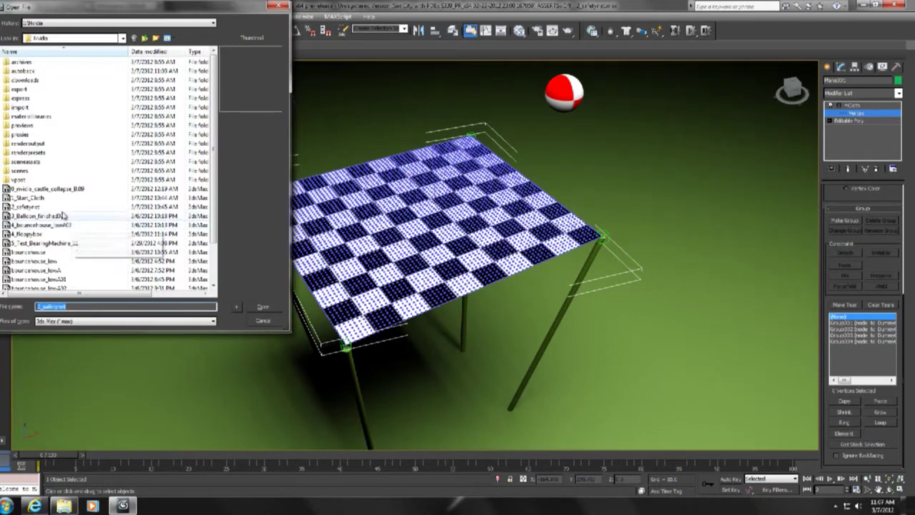
{"action": "double_click", "coordinate": [39, 216]}
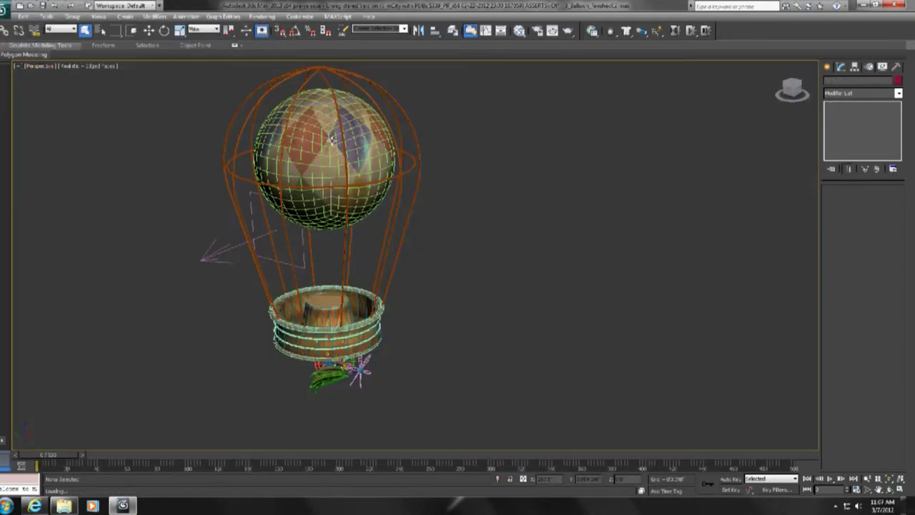
Step: Select the balloon envelope, simulate it dropping onto the basket twice and reset the simulation each time
{"action": "left_click", "coordinate": [333, 141]}
{"action": "middle_click_drag", "start_coordinate": [359, 176], "coordinate": [458, 225], "text": "alt"}
{"action": "scroll", "coordinate": [450, 276], "scroll_direction": "up", "scroll_amount": 3}
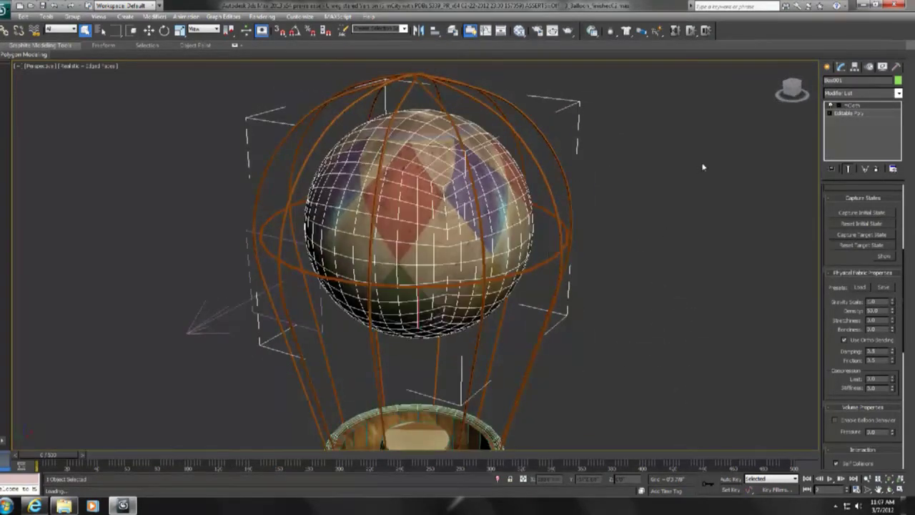
{"action": "left_click", "coordinate": [690, 30]}
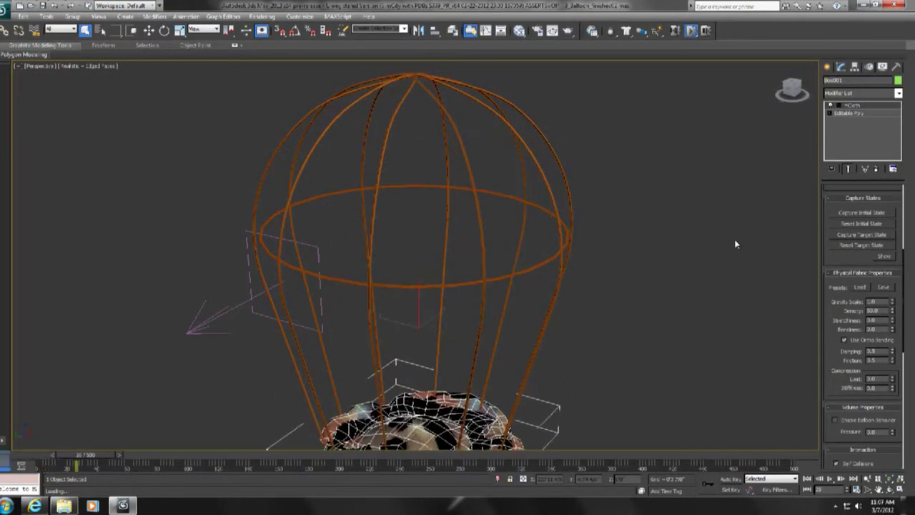
{"action": "scroll", "coordinate": [621, 173], "scroll_direction": "down", "scroll_amount": 3}
{"action": "middle_click_drag", "start_coordinate": [619, 210], "coordinate": [608, 158]}
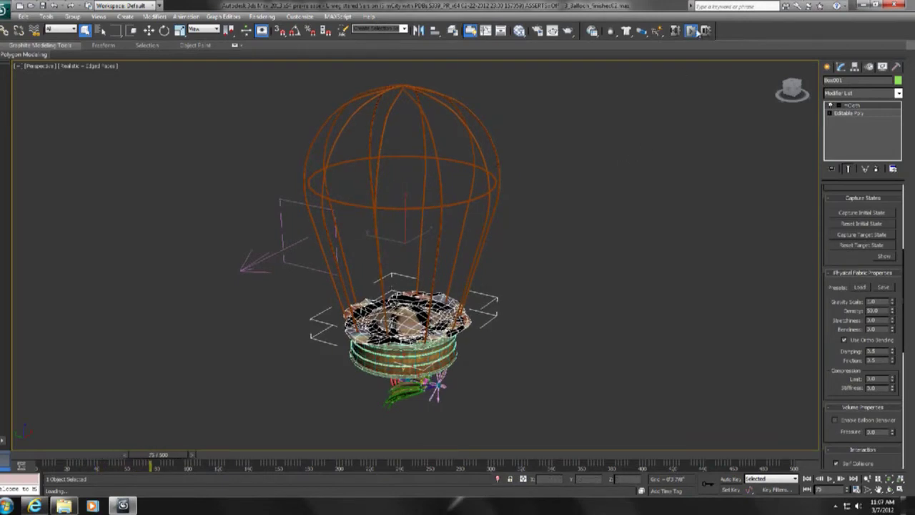
{"action": "left_click", "coordinate": [689, 31]}
{"action": "left_click", "coordinate": [676, 32]}
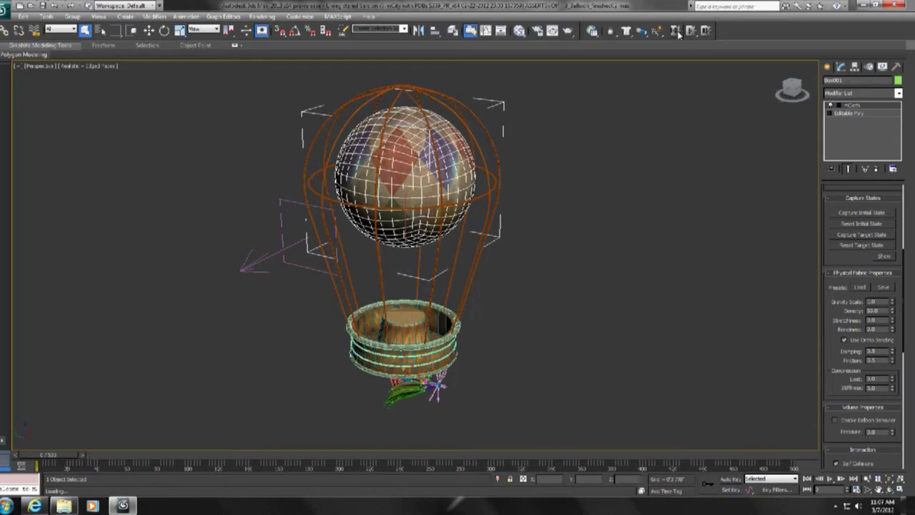
{"action": "left_click", "coordinate": [692, 32]}
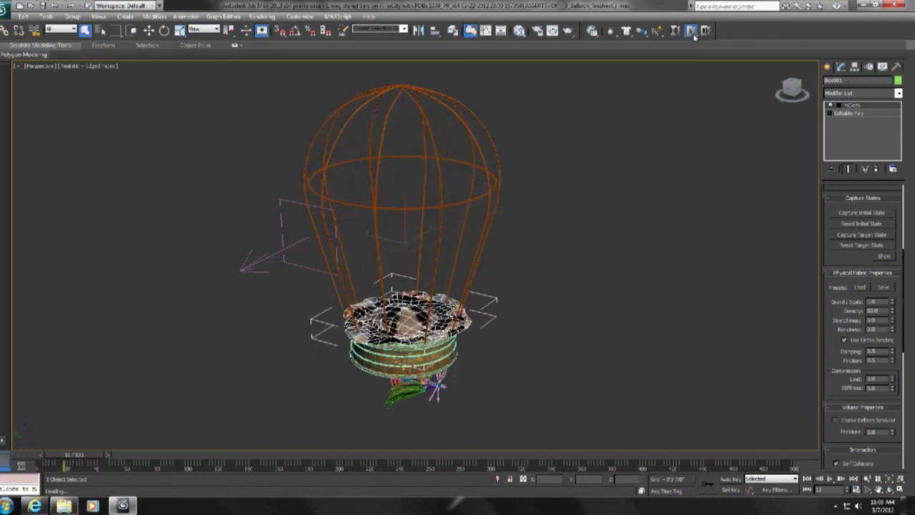
{"action": "left_click", "coordinate": [676, 31]}
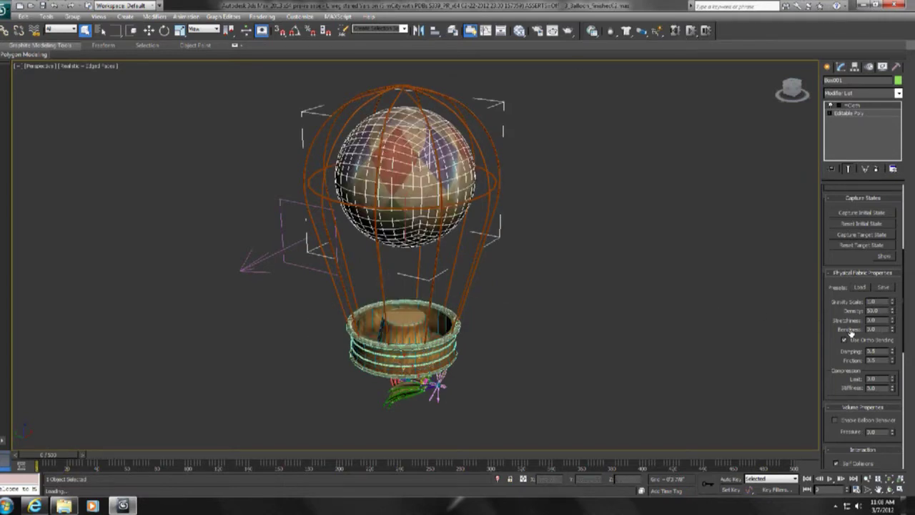
Step: Switch off Enable Balloon Behavior in the mCloth volume properties and start the simulation
{"action": "scroll", "coordinate": [834, 343], "scroll_direction": "down", "scroll_amount": 4}
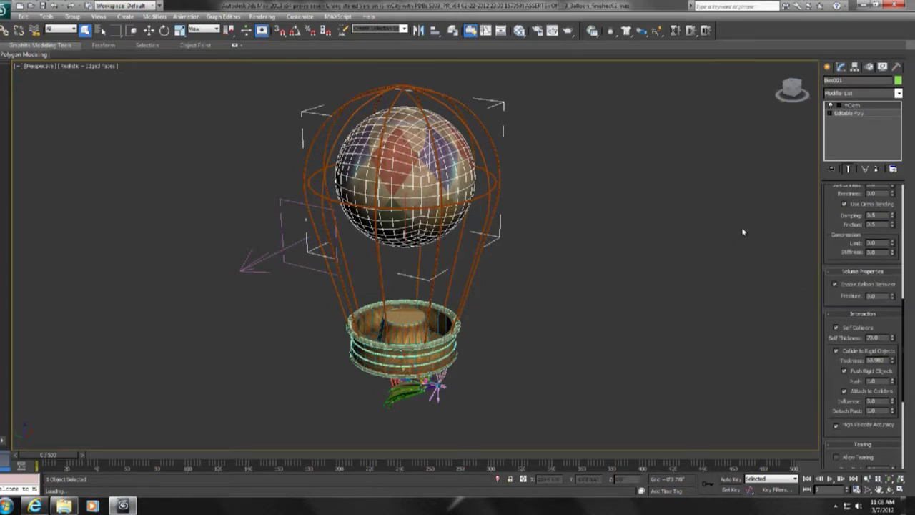
{"action": "left_click", "coordinate": [835, 284]}
{"action": "left_click", "coordinate": [690, 31]}
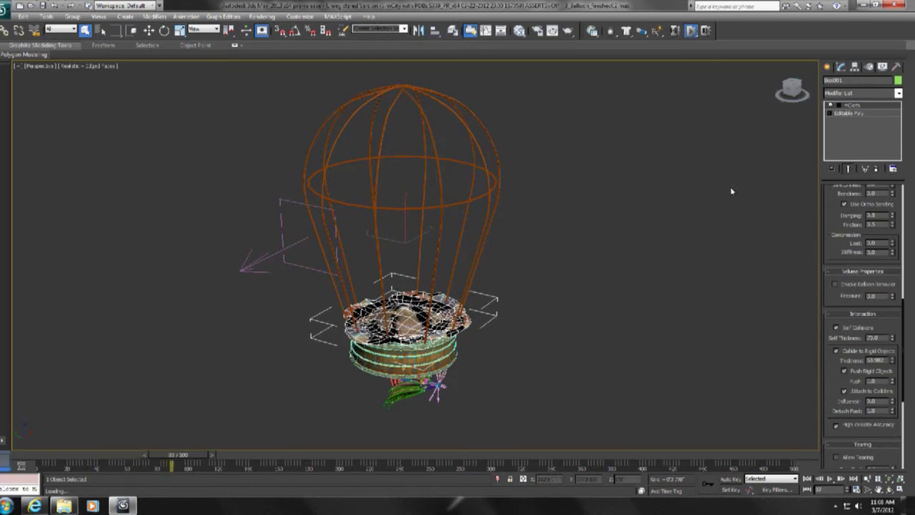
Step: Enable balloon behavior during the simulation, raise the pressure to 4.0, then rerun the simulation from the start and reset it
{"action": "left_click", "coordinate": [861, 284]}
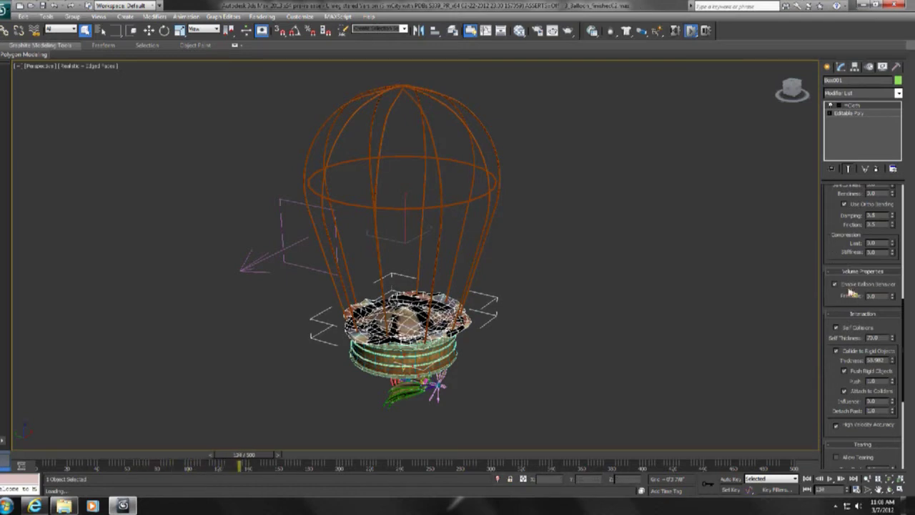
{"action": "left_click", "coordinate": [893, 294]}
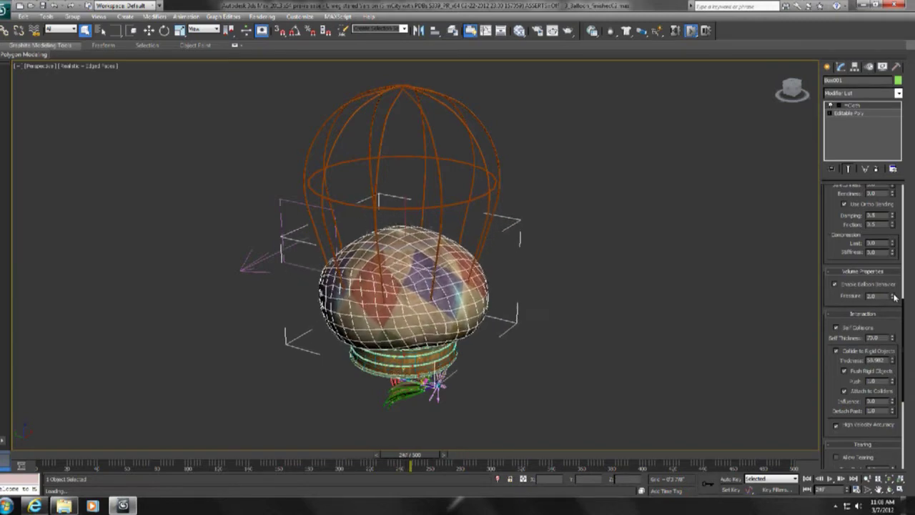
{"action": "left_click", "coordinate": [894, 295]}
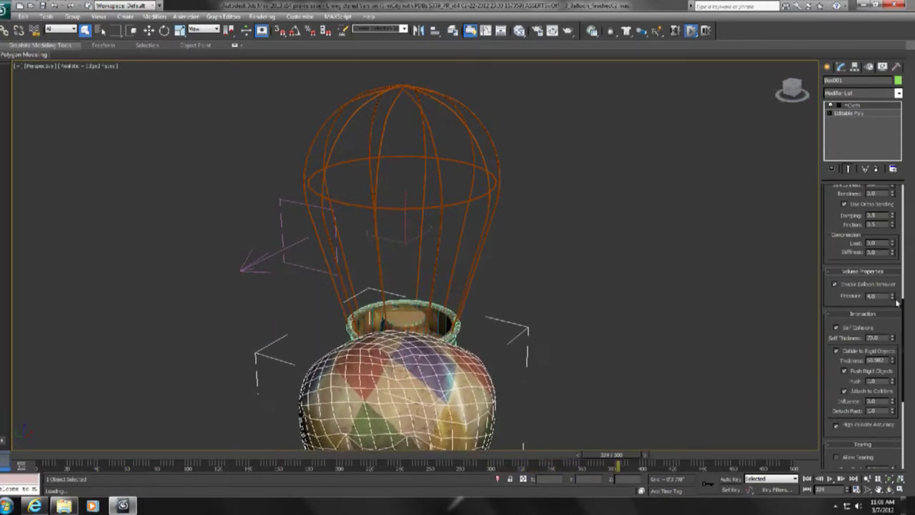
{"action": "left_click", "coordinate": [889, 284]}
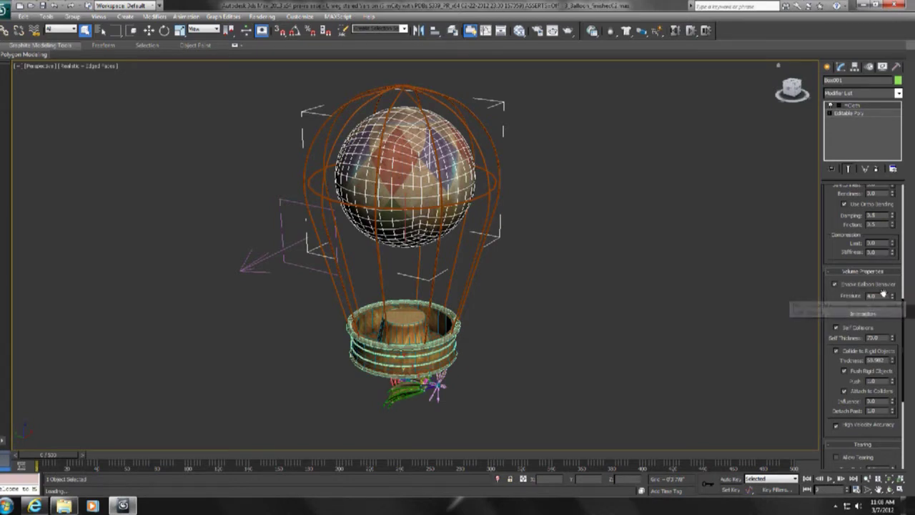
{"action": "left_click", "coordinate": [690, 30]}
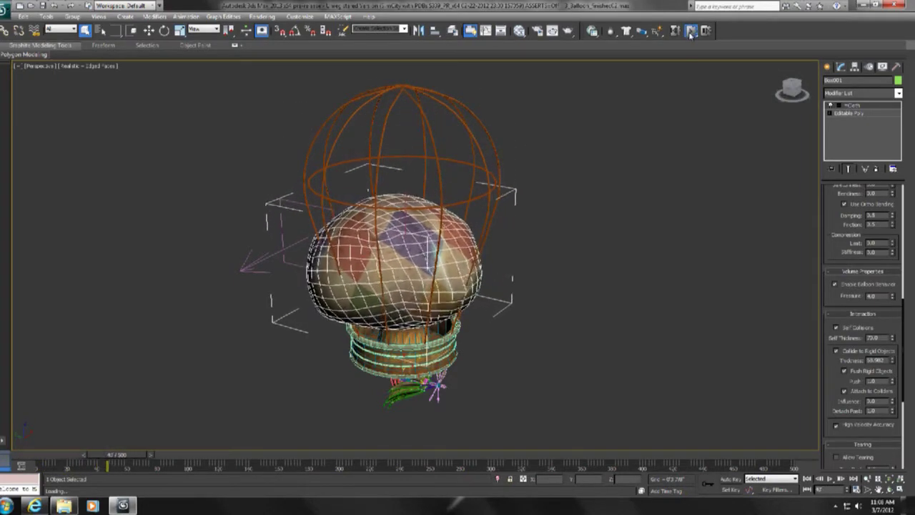
{"action": "left_click", "coordinate": [676, 30]}
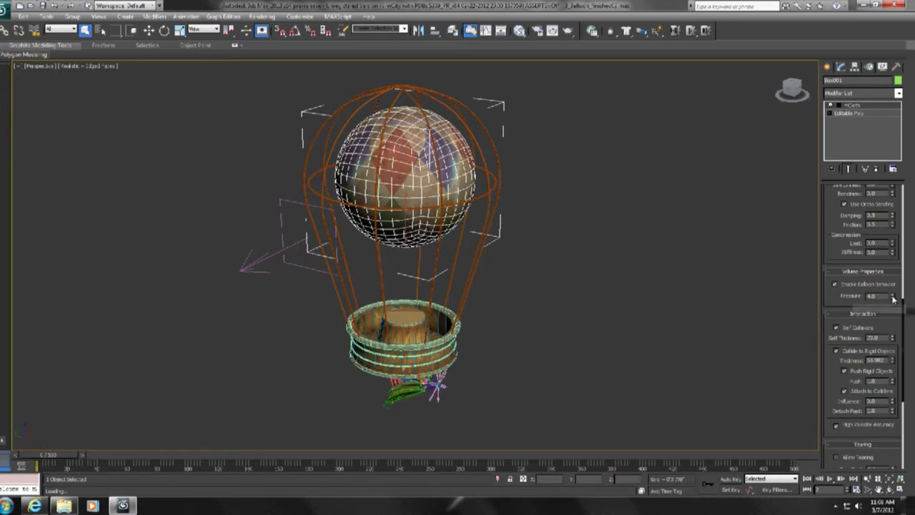
Step: Simulate the balloon with a pressure of 46.0, reset the simulation and lower the pressure to 5.0
{"action": "left_click_drag", "start_coordinate": [893, 296], "coordinate": [895, 280]}
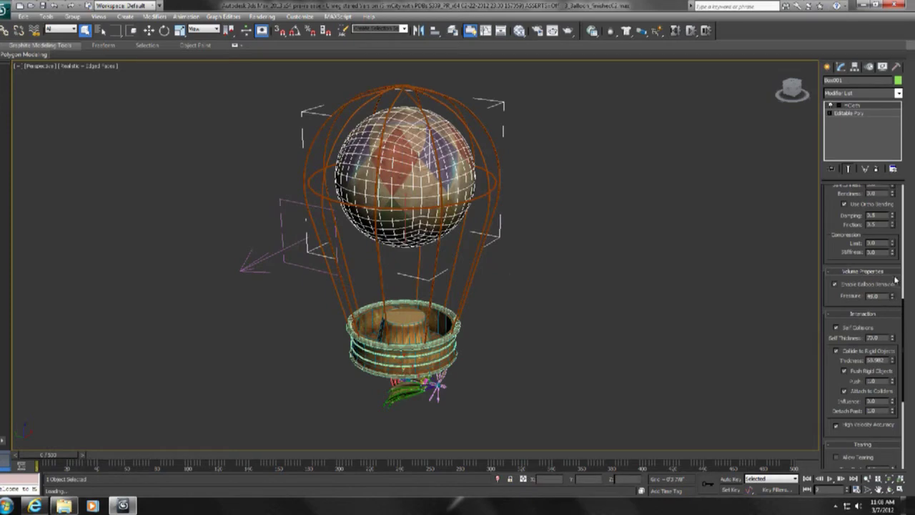
{"action": "left_click", "coordinate": [692, 32]}
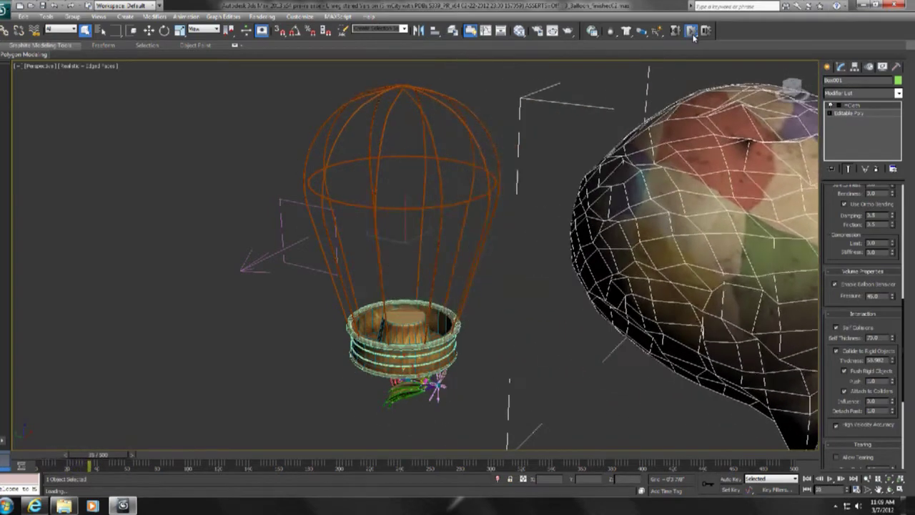
{"action": "left_click", "coordinate": [675, 30]}
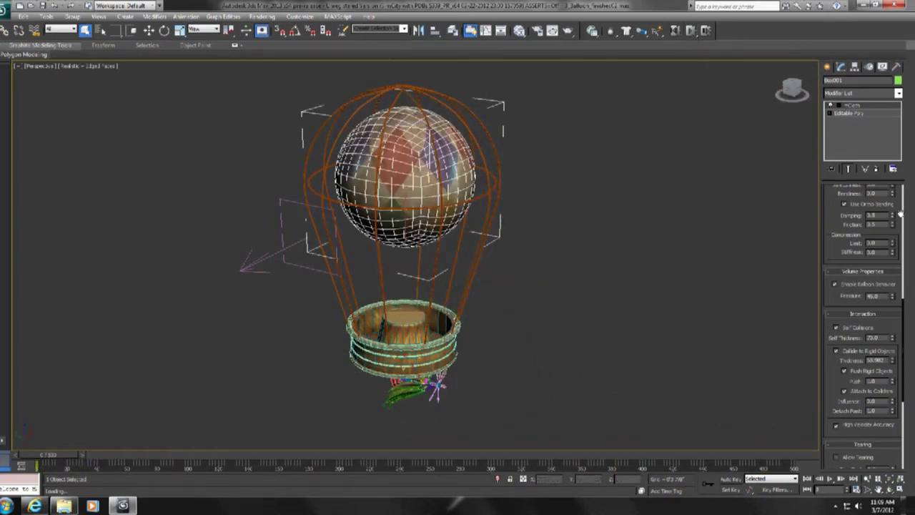
{"action": "right_click", "coordinate": [894, 298]}
{"action": "left_click", "coordinate": [868, 285]}
Step: Expand the balloon's Editable Poly base beneath mCloth and switch to it, accepting the topology-dependence warning
{"action": "left_click", "coordinate": [845, 114]}
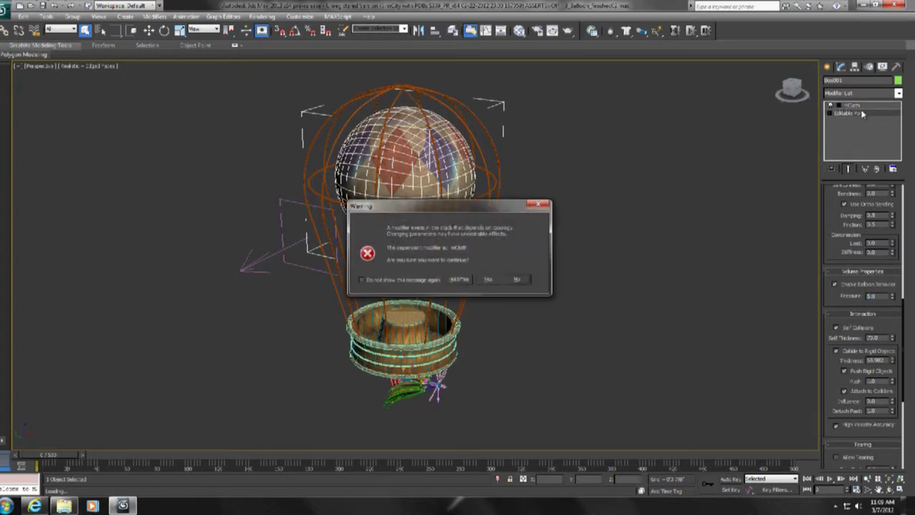
{"action": "left_click", "coordinate": [539, 206]}
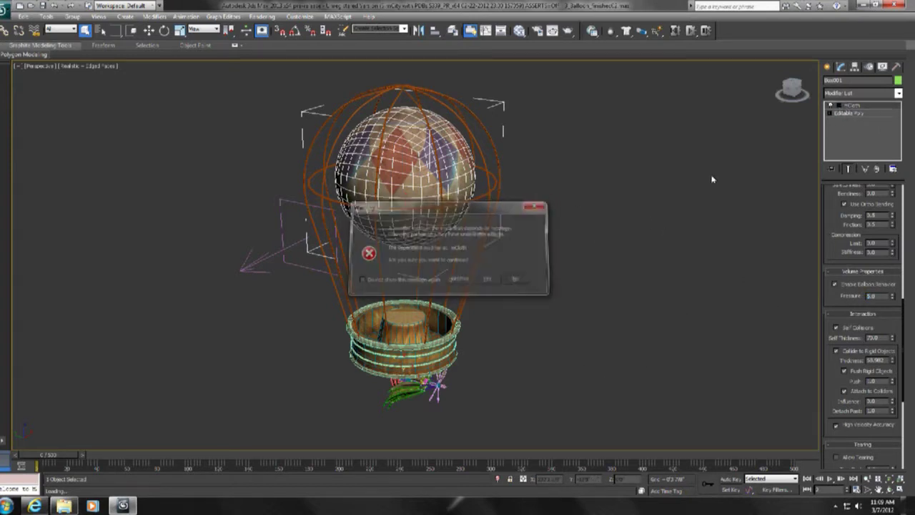
{"action": "left_click", "coordinate": [830, 114]}
{"action": "left_click", "coordinate": [850, 114]}
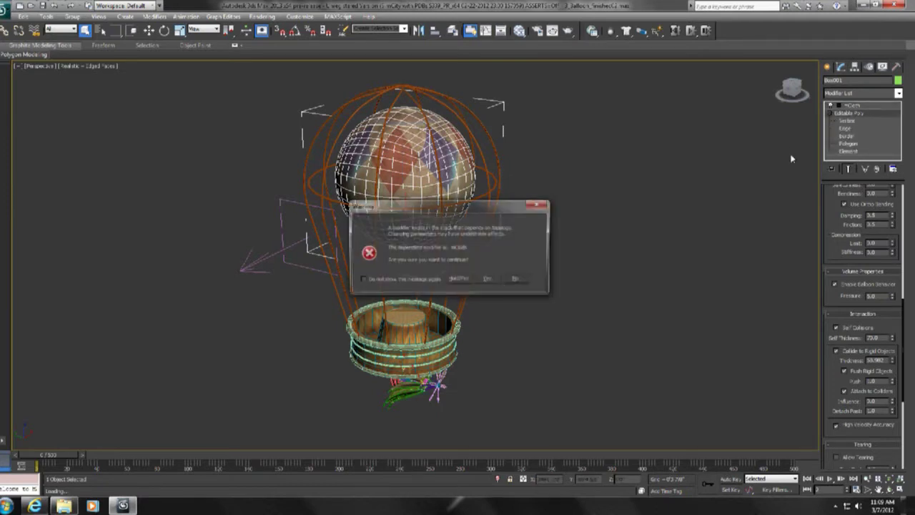
{"action": "left_click", "coordinate": [489, 281]}
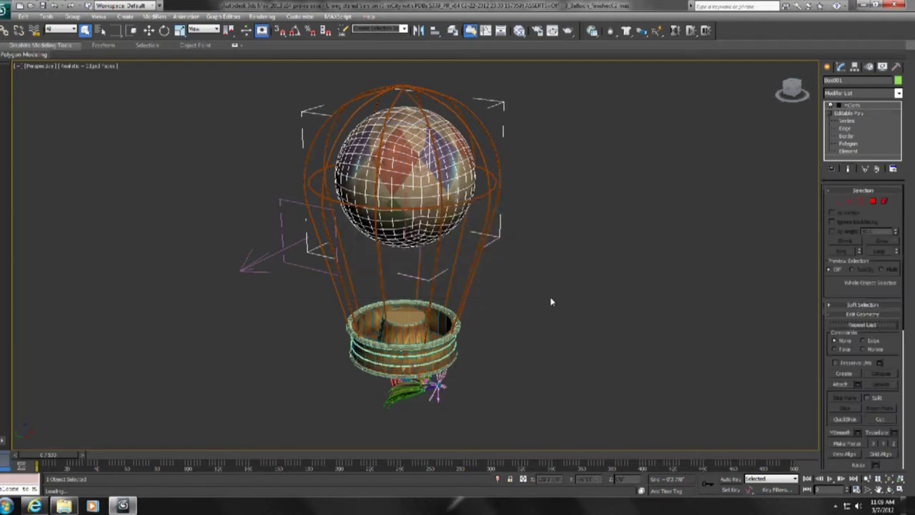
Step: Select a horizontal edge loop around the balloon's upper half and convert the selection to vertices
{"action": "left_click", "coordinate": [850, 202]}
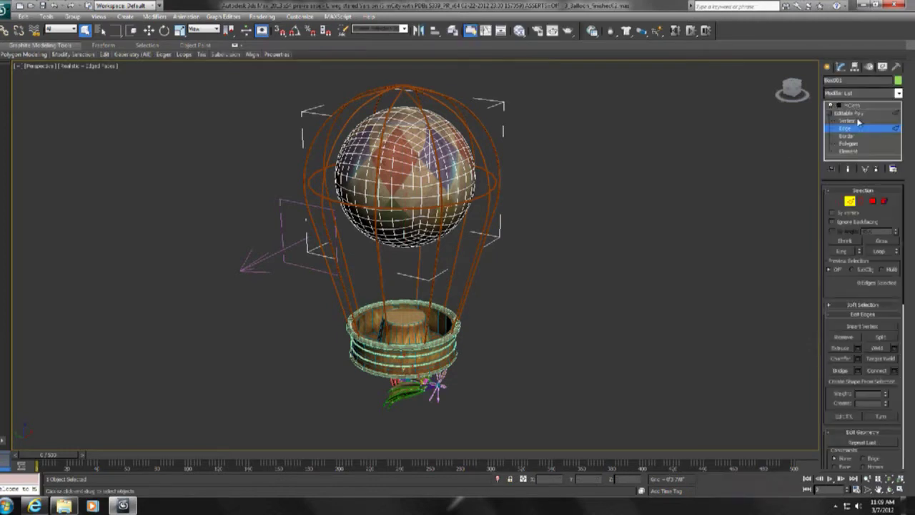
{"action": "middle_click_drag", "start_coordinate": [439, 130], "coordinate": [454, 145], "text": "alt"}
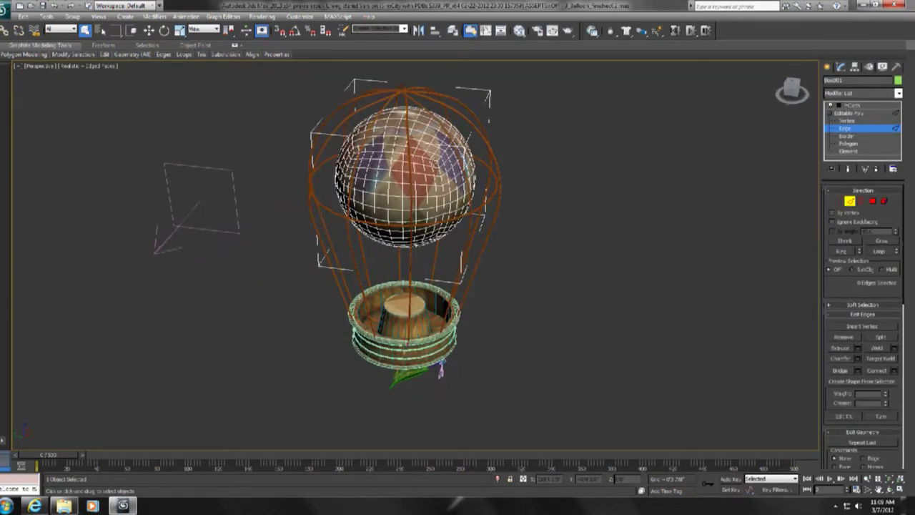
{"action": "double_click", "coordinate": [422, 153]}
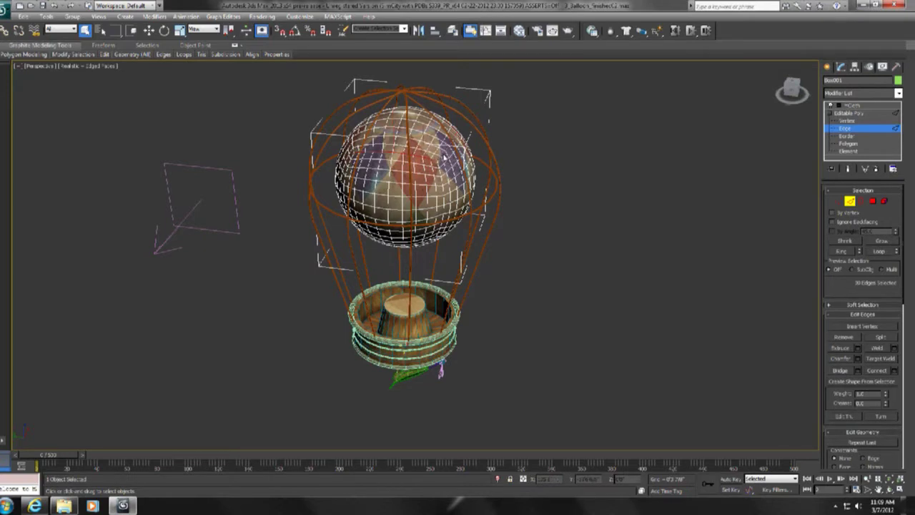
{"action": "right_click", "coordinate": [365, 148]}
{"action": "left_click", "coordinate": [318, 88]}
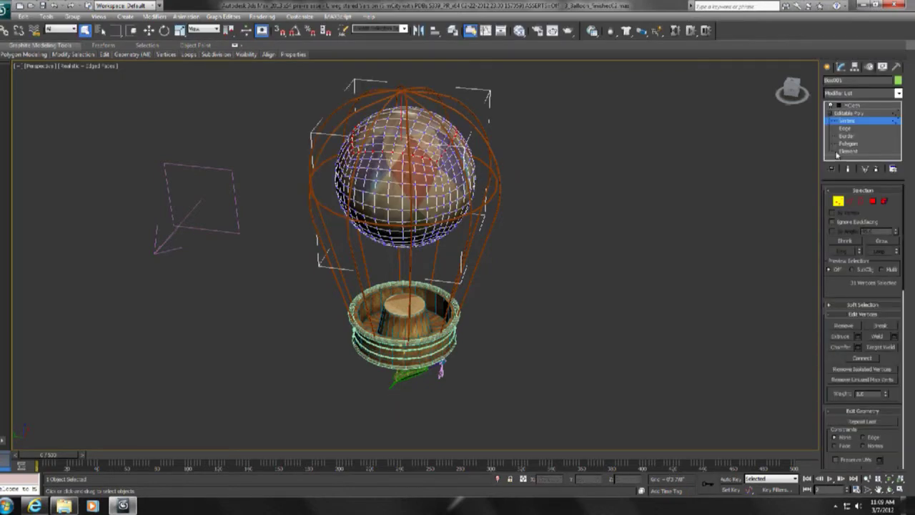
Step: At mCloth's vertex level, get the stack selection and make a vertex group from it with the default name, then return to the modifier's top level
{"action": "left_click", "coordinate": [857, 105]}
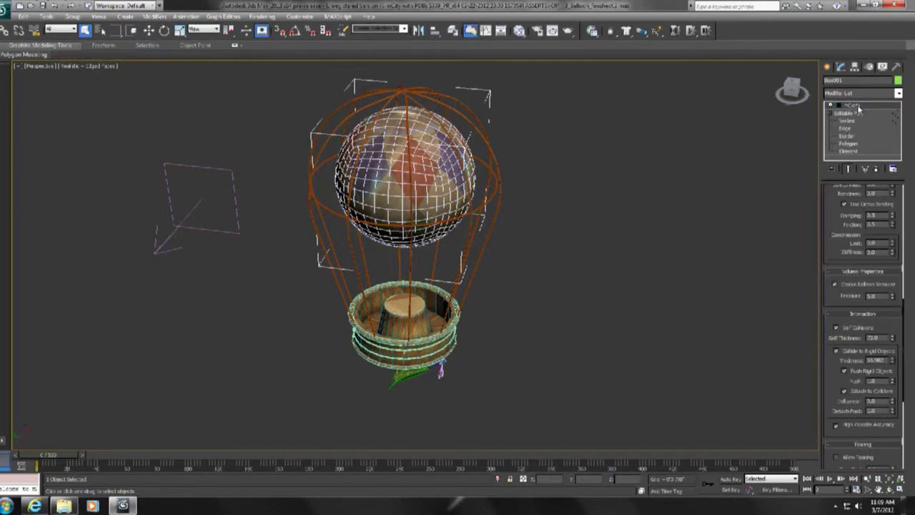
{"action": "left_click", "coordinate": [838, 106]}
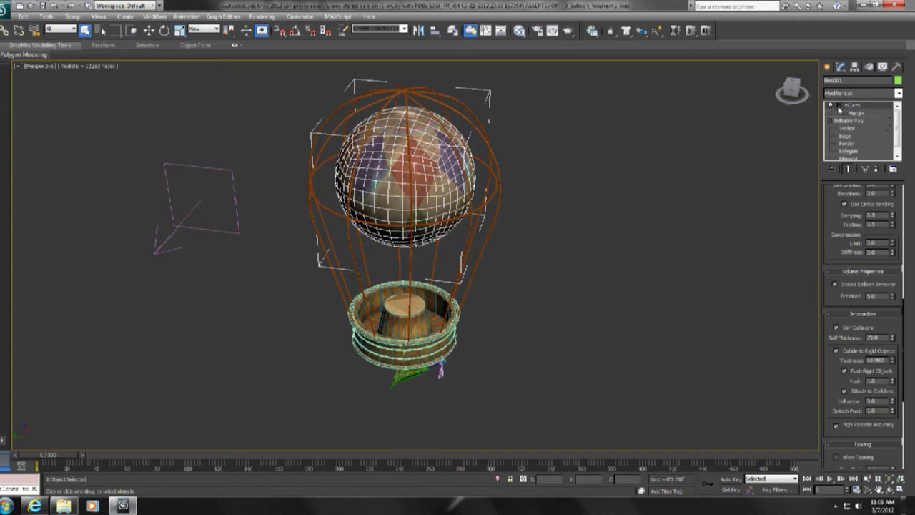
{"action": "left_click", "coordinate": [856, 114]}
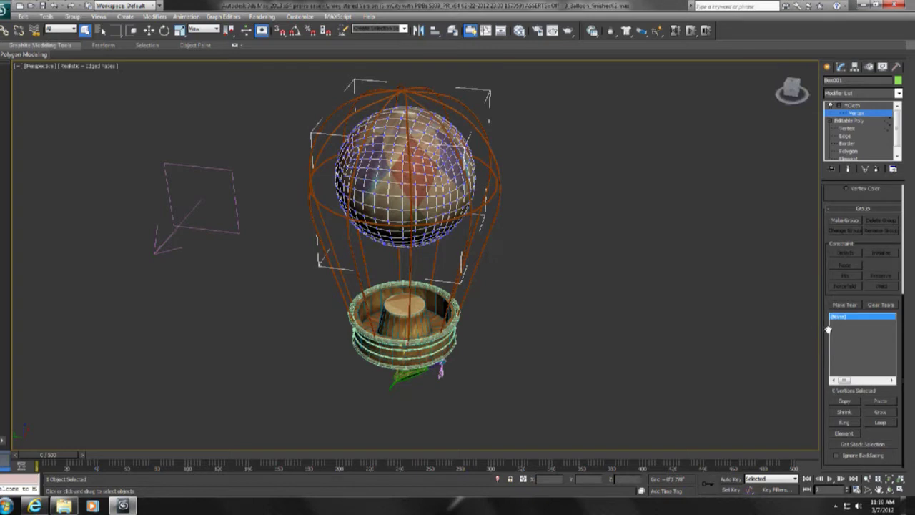
{"action": "left_click", "coordinate": [875, 446]}
{"action": "left_click", "coordinate": [852, 307]}
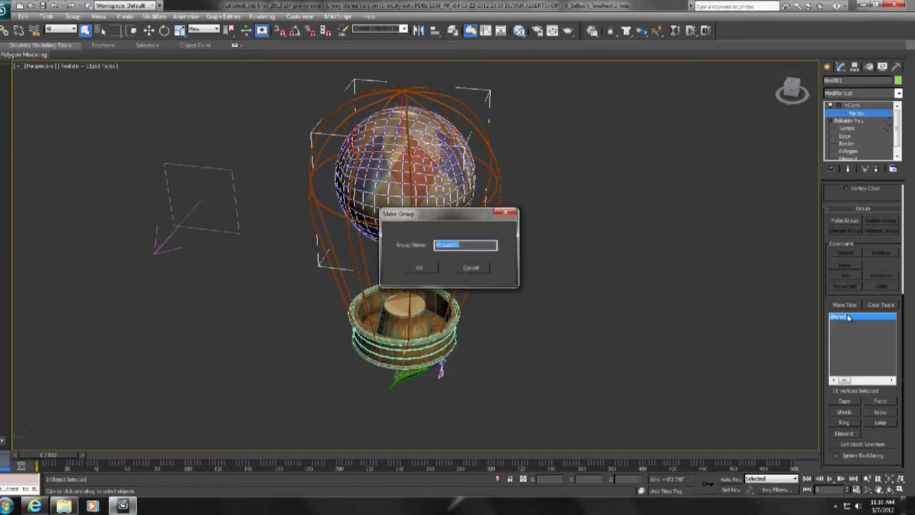
{"action": "left_click", "coordinate": [416, 268]}
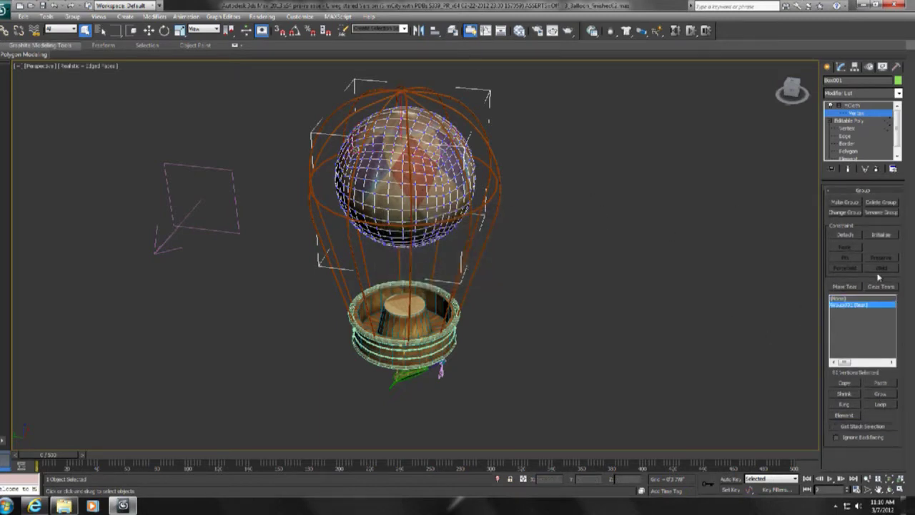
{"action": "left_click", "coordinate": [850, 107]}
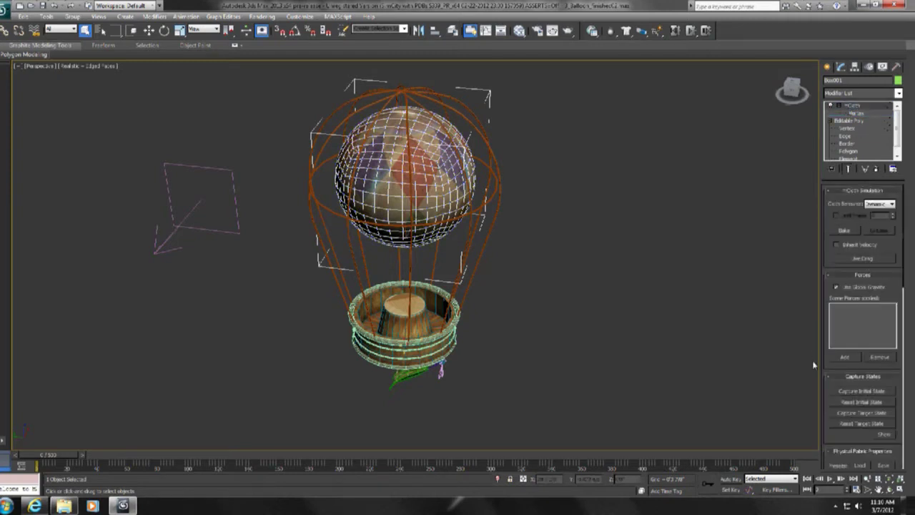
Step: Simulate the balloon's cloth twice with the new vertex group, reset it after each run and deselect the balloon
{"action": "left_click", "coordinate": [693, 36]}
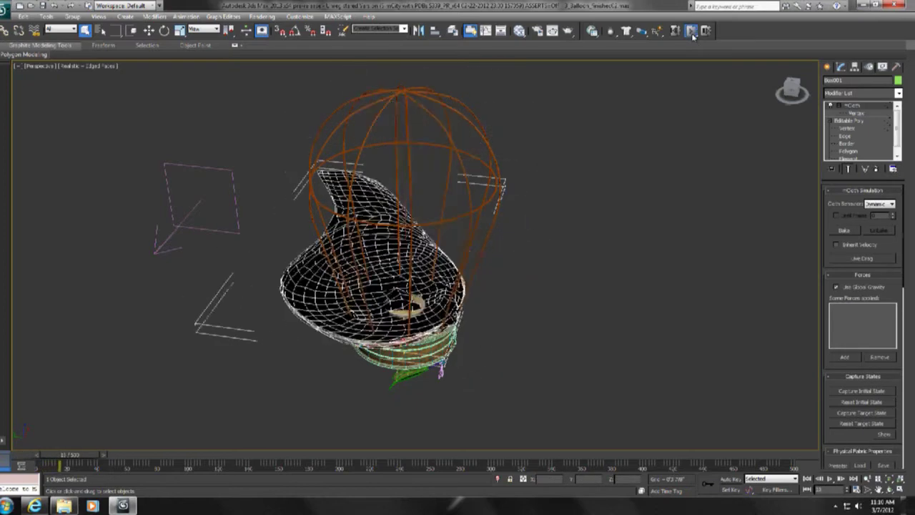
{"action": "left_click", "coordinate": [690, 32]}
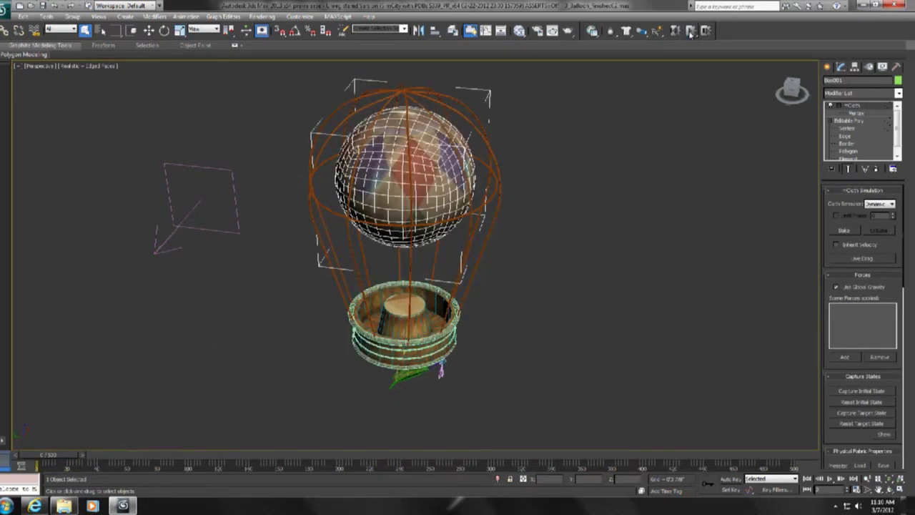
{"action": "left_click", "coordinate": [691, 32]}
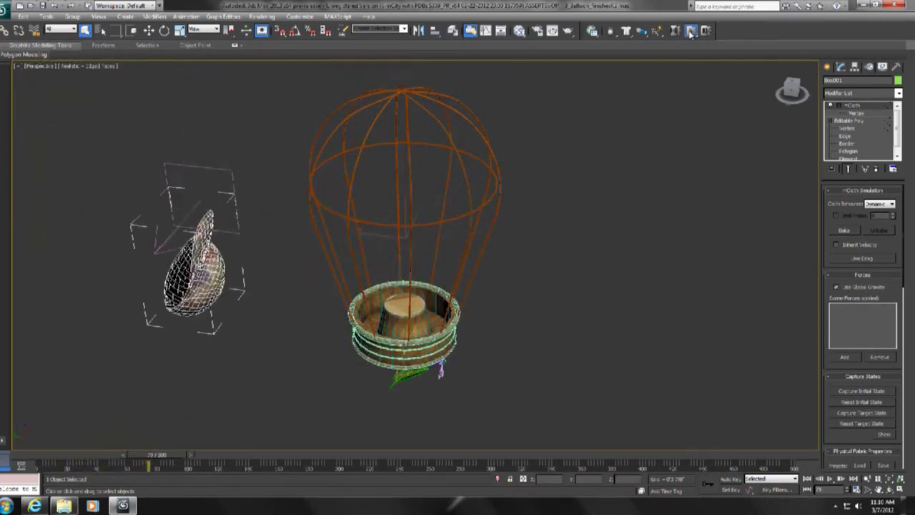
{"action": "left_click", "coordinate": [690, 33]}
{"action": "left_click", "coordinate": [675, 31]}
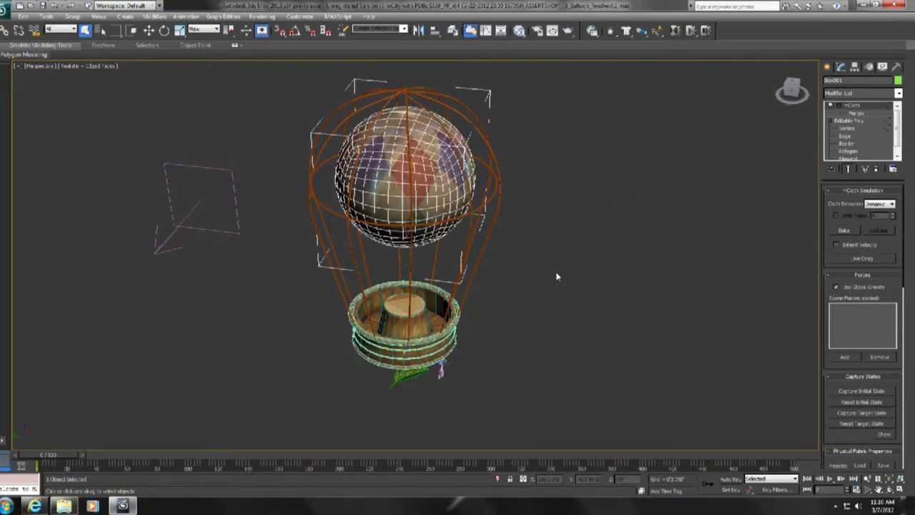
{"action": "middle_click_drag", "start_coordinate": [442, 198], "coordinate": [661, 210], "text": "alt"}
{"action": "key", "text": "super"}
{"action": "left_click", "coordinate": [603, 208]}
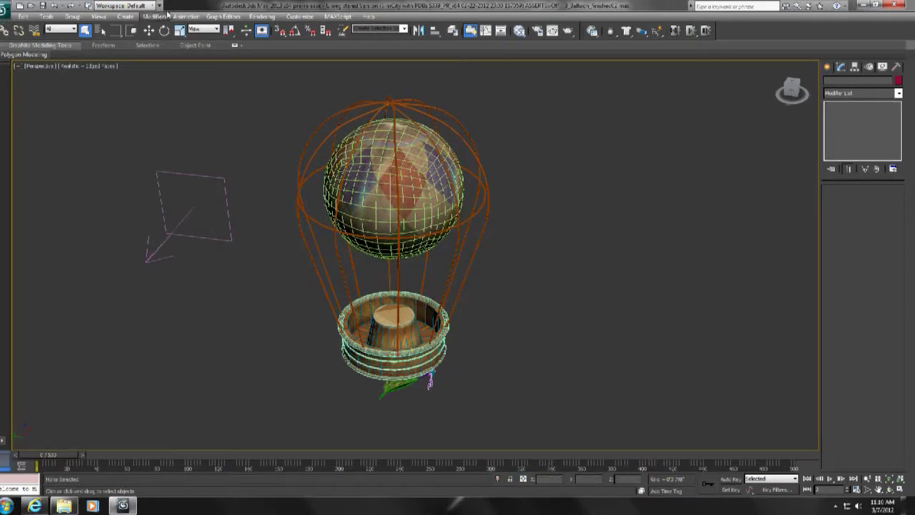
Step: Open the scene 4_bouncehouse_lowA03 without saving the balloon scene, adopting the file's gamma and LUT settings
{"action": "left_click", "coordinate": [4, 13]}
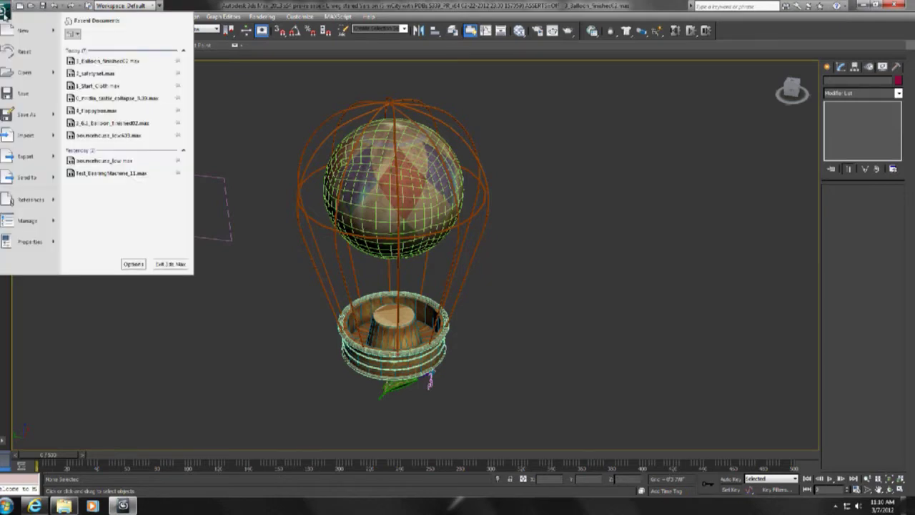
{"action": "left_click", "coordinate": [30, 74]}
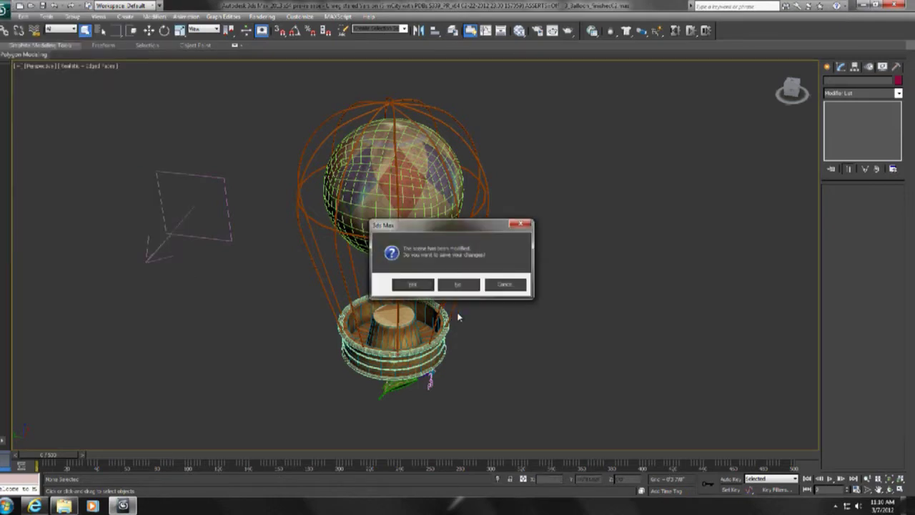
{"action": "left_click", "coordinate": [464, 287]}
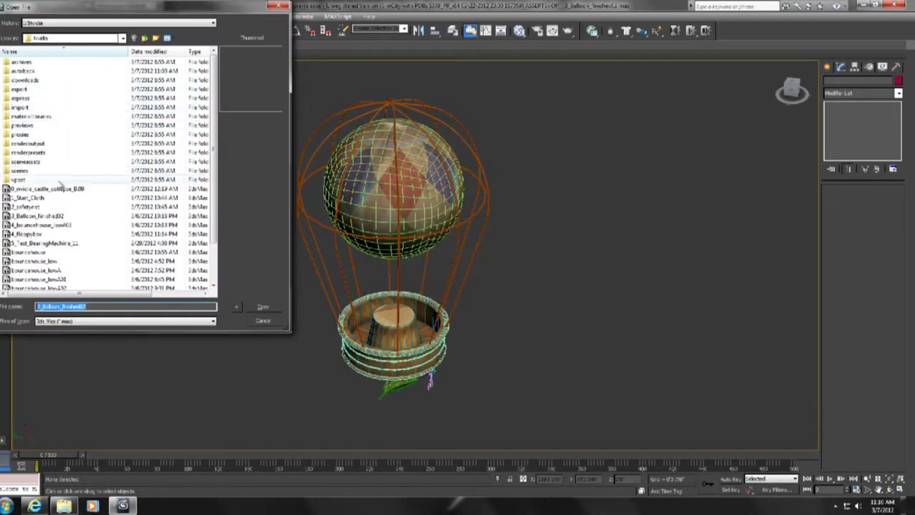
{"action": "double_click", "coordinate": [43, 224]}
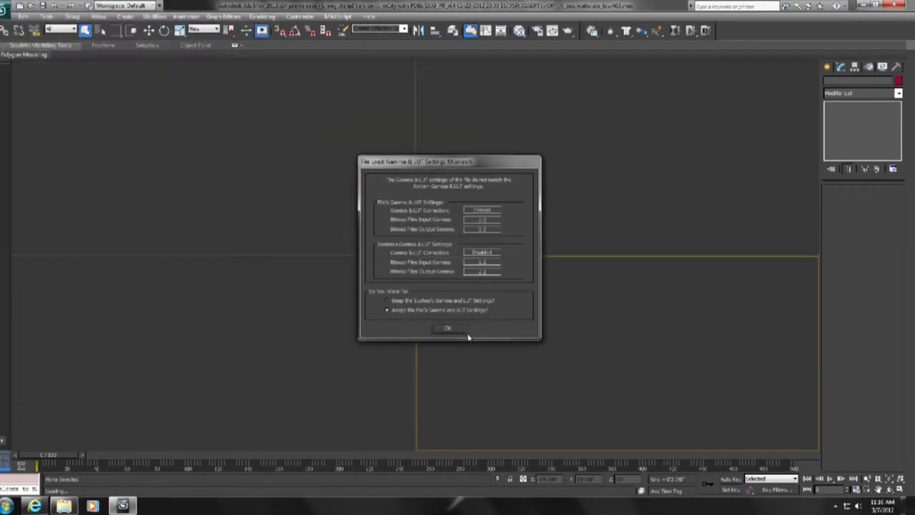
{"action": "left_click", "coordinate": [448, 328]}
{"action": "left_click", "coordinate": [448, 298]}
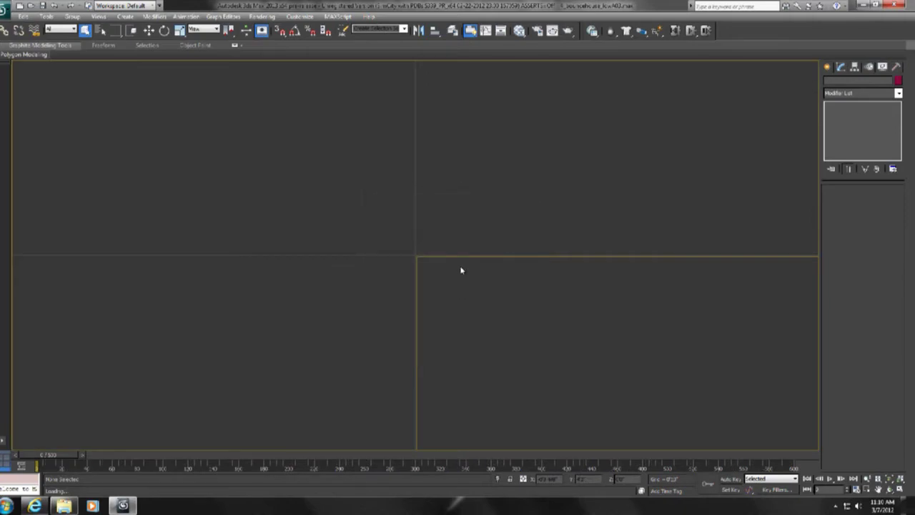
{"action": "left_click", "coordinate": [502, 276]}
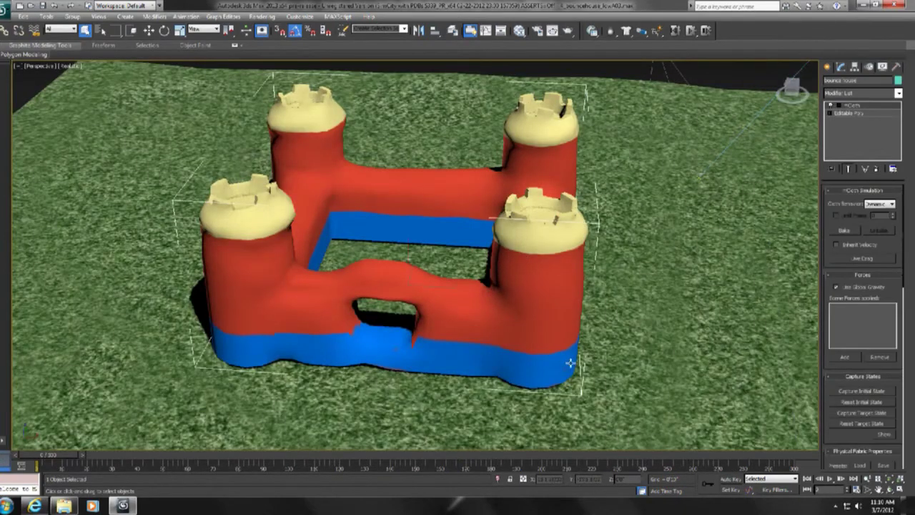
Step: Display edged faces on the bounce house and simulate its cloth without balloon behavior
{"action": "middle_click_drag", "start_coordinate": [570, 363], "coordinate": [295, 111], "text": "alt"}
{"action": "scroll", "coordinate": [541, 349], "scroll_direction": "up", "scroll_amount": 5}
{"action": "key", "text": "F4"}
{"action": "middle_click_drag", "start_coordinate": [615, 372], "coordinate": [547, 315], "text": "alt"}
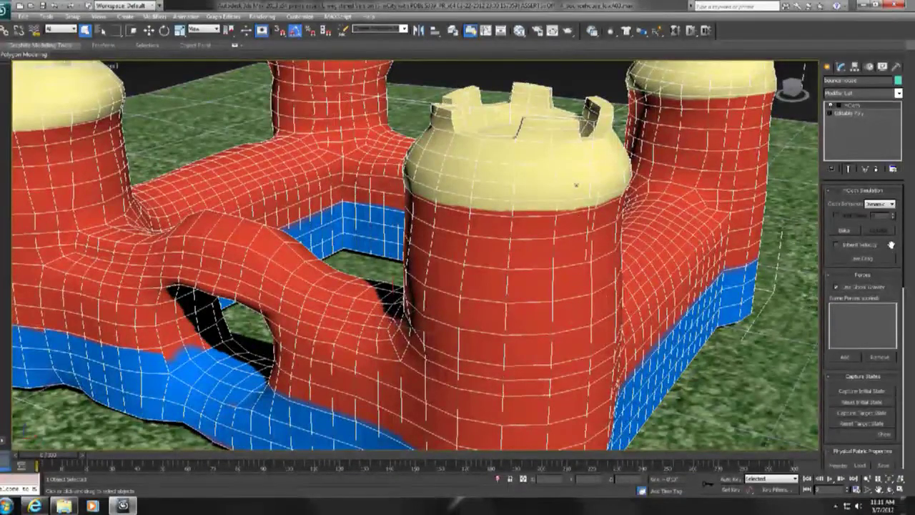
{"action": "scroll", "coordinate": [890, 245], "scroll_direction": "down", "scroll_amount": 5}
{"action": "scroll", "coordinate": [837, 332], "scroll_direction": "down", "scroll_amount": 2}
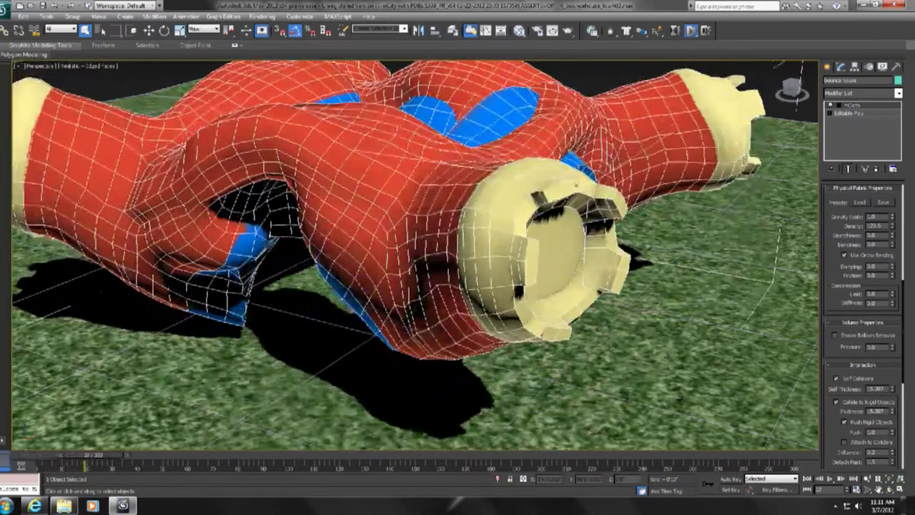
Step: Enable balloon behavior on the bounce house and raise its pressure during the simulation, inspecting the inflating towers and walls
{"action": "middle_click_drag", "start_coordinate": [758, 204], "coordinate": [711, 200], "text": "alt"}
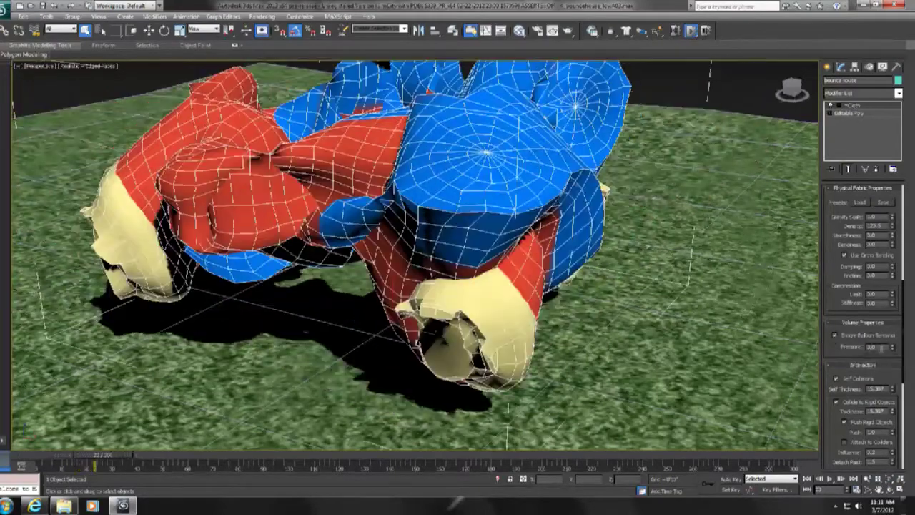
{"action": "left_click", "coordinate": [893, 346]}
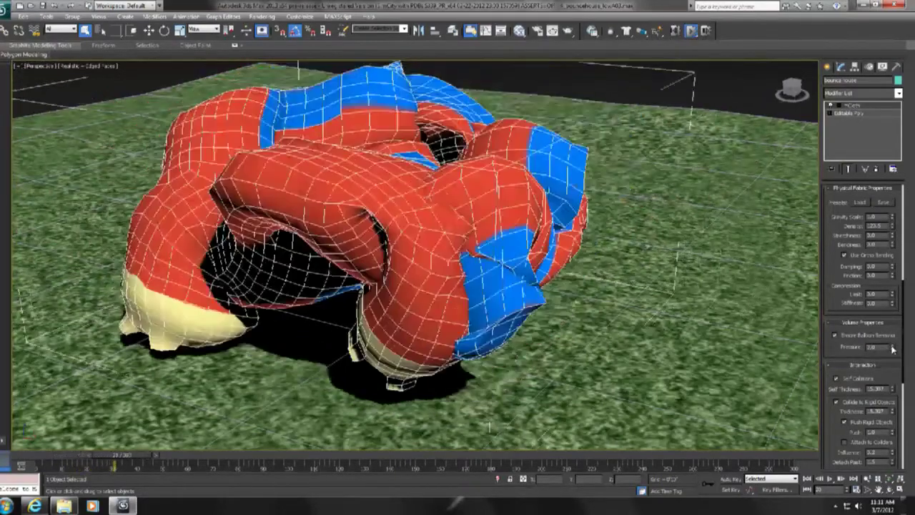
{"action": "scroll", "coordinate": [465, 322], "scroll_direction": "up", "scroll_amount": 5}
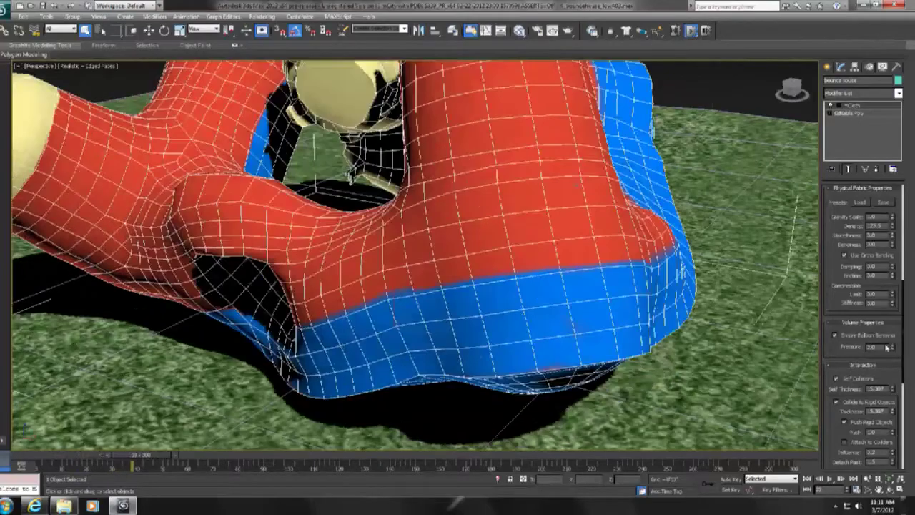
{"action": "scroll", "coordinate": [679, 231], "scroll_direction": "down", "scroll_amount": 5}
{"action": "scroll", "coordinate": [680, 231], "scroll_direction": "up", "scroll_amount": 5}
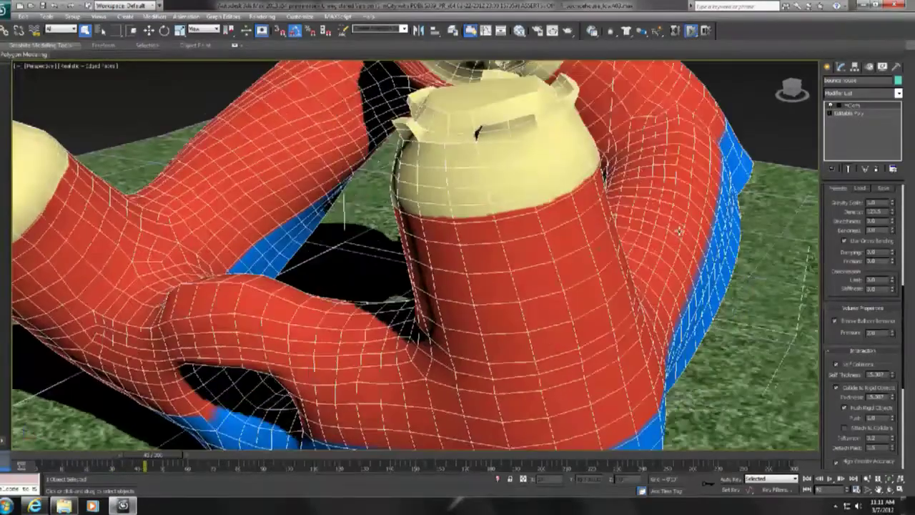
{"action": "scroll", "coordinate": [679, 231], "scroll_direction": "down", "scroll_amount": 5}
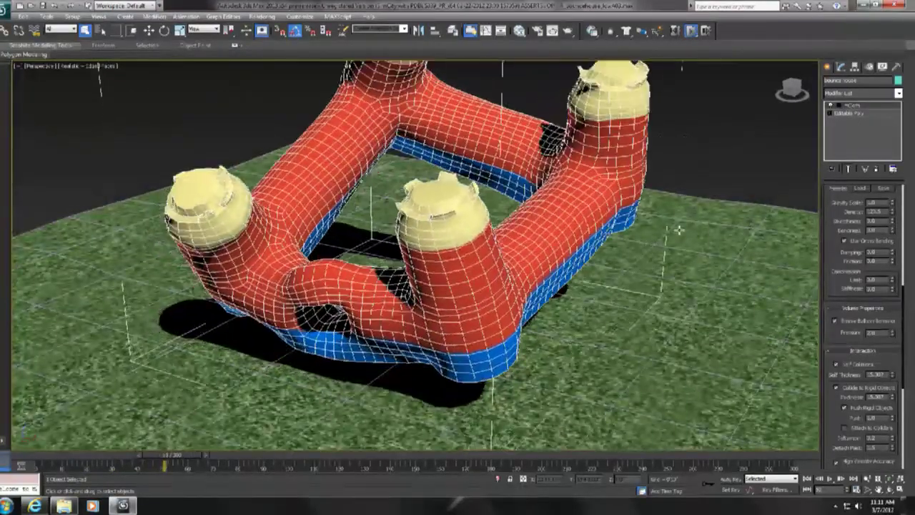
{"action": "scroll", "coordinate": [668, 235], "scroll_direction": "down", "scroll_amount": 5}
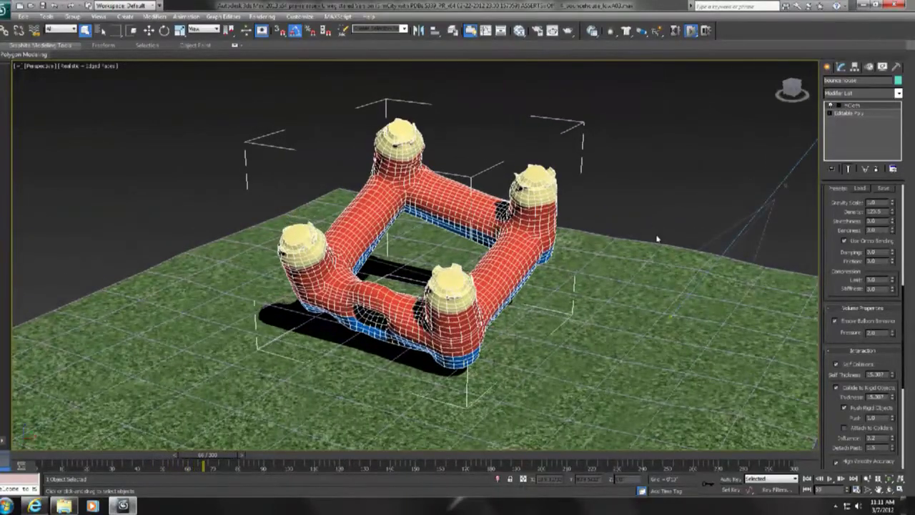
{"action": "middle_click_drag", "start_coordinate": [554, 266], "coordinate": [579, 249], "text": "alt"}
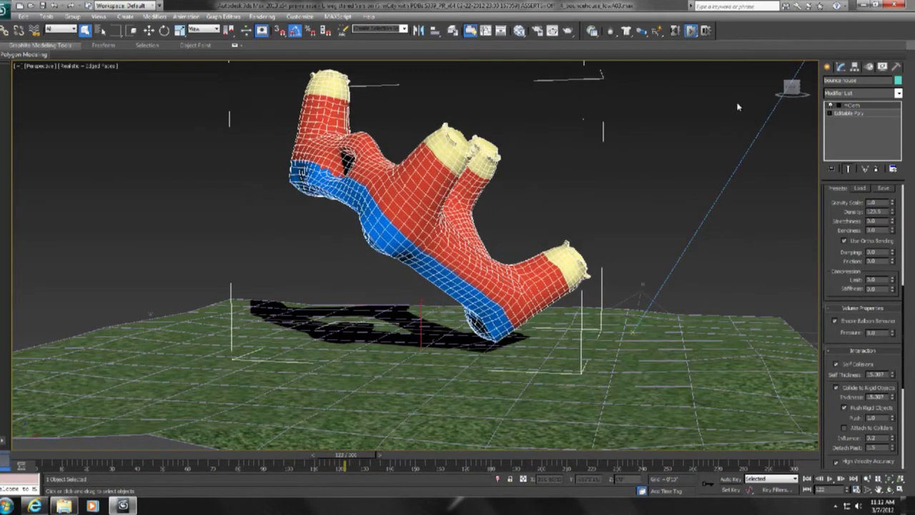
Step: Reset the inflated bounce house, turn off its balloon behavior, and simulate the collapse before resetting again
{"action": "left_click", "coordinate": [676, 30]}
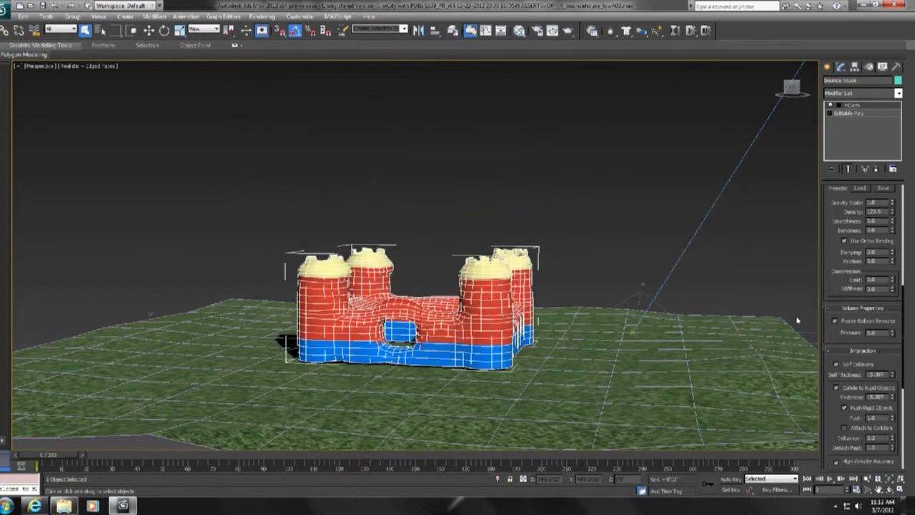
{"action": "left_click", "coordinate": [691, 30]}
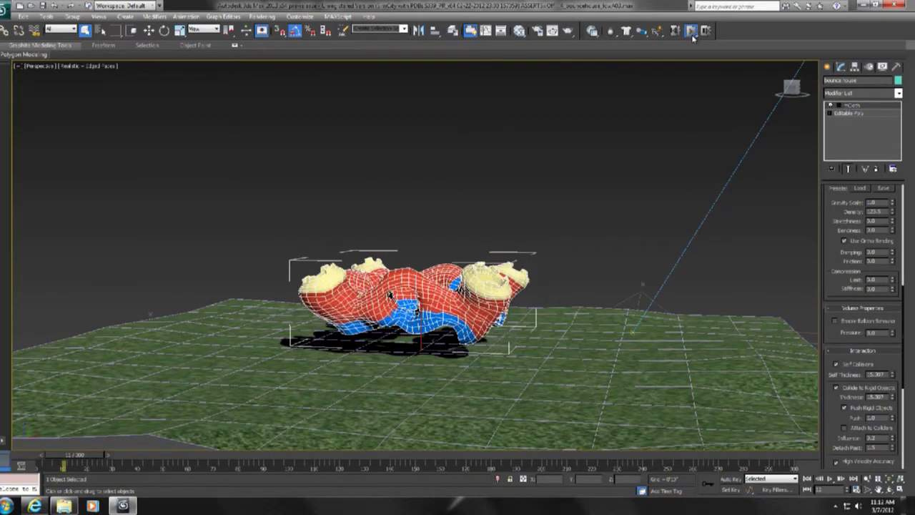
{"action": "left_click", "coordinate": [676, 33]}
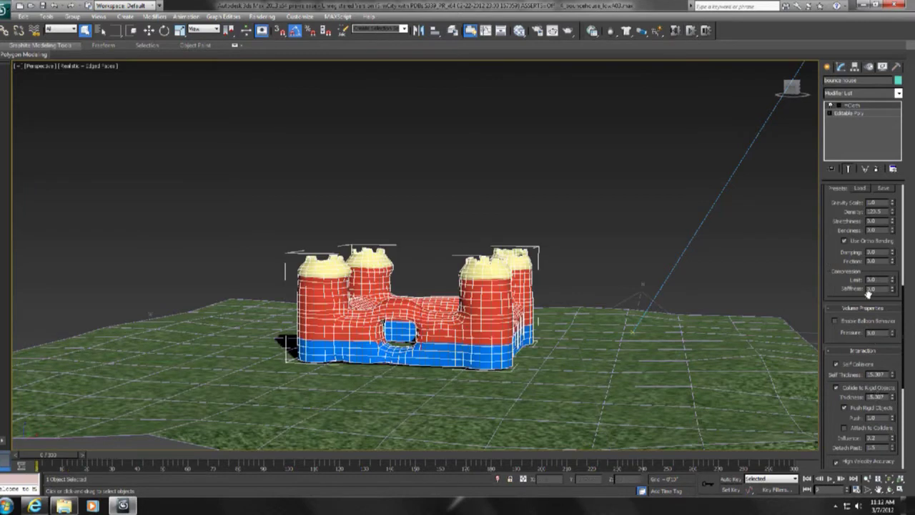
Step: Adjust the compression limit of the bounce house's cloth, run the simulation twice and reset it after each run
{"action": "left_click_drag", "start_coordinate": [879, 279], "coordinate": [823, 277]}
{"action": "left_click", "coordinate": [683, 37]}
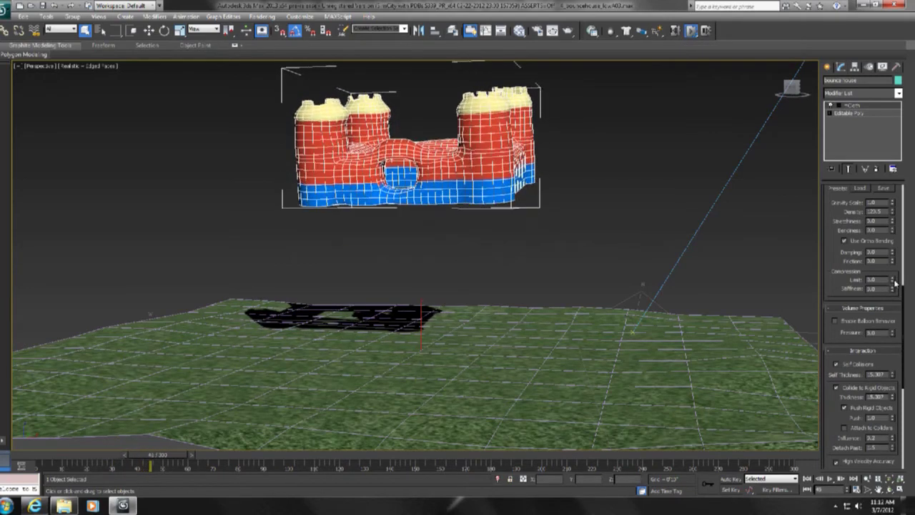
{"action": "left_click", "coordinate": [675, 30]}
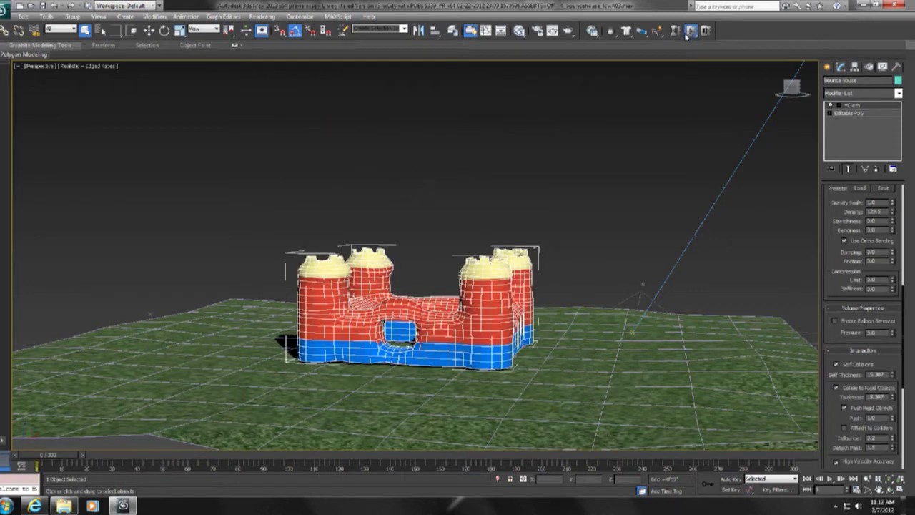
{"action": "left_click", "coordinate": [685, 33]}
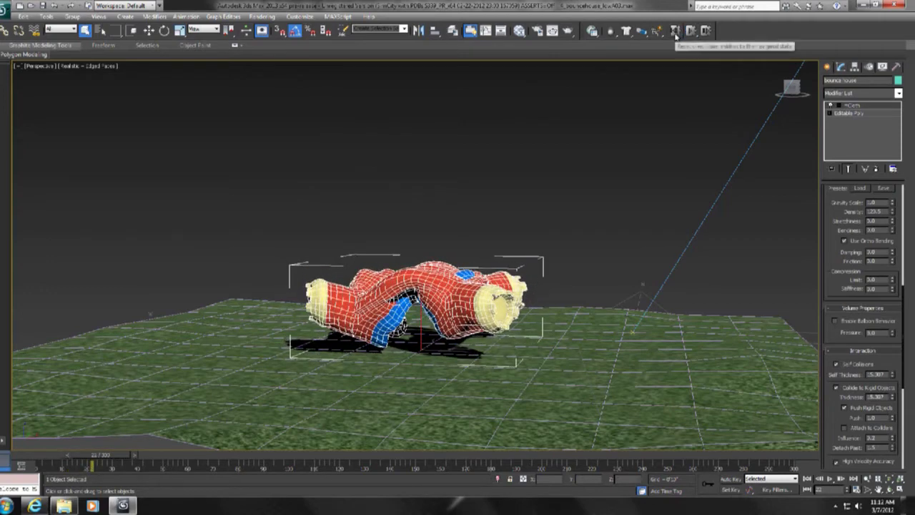
{"action": "left_click", "coordinate": [676, 31]}
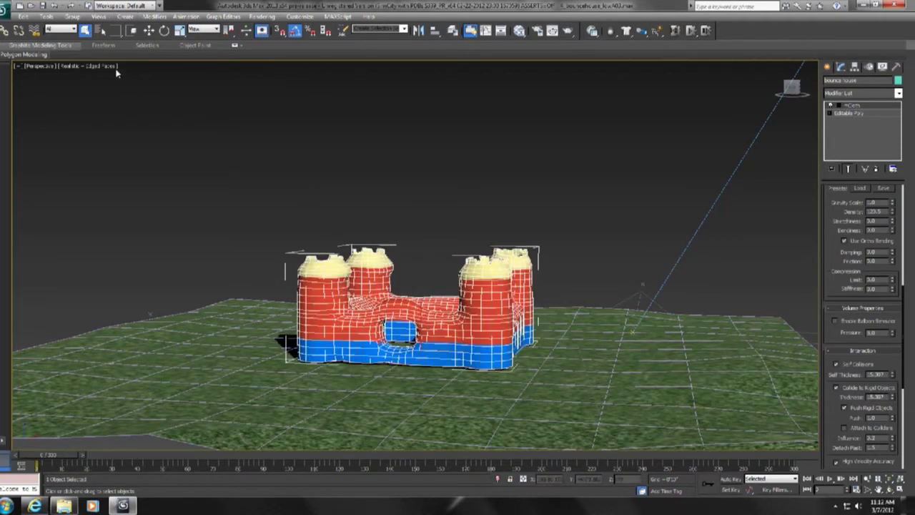
Step: Open the scene 4_floppybox without saving the bounce house scene, adopting the file's gamma and LUT settings
{"action": "left_click", "coordinate": [6, 10]}
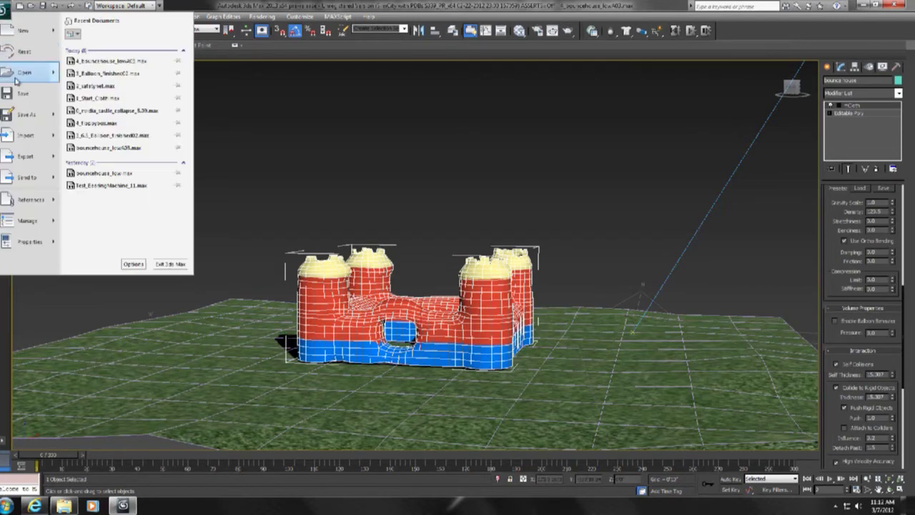
{"action": "left_click", "coordinate": [108, 73]}
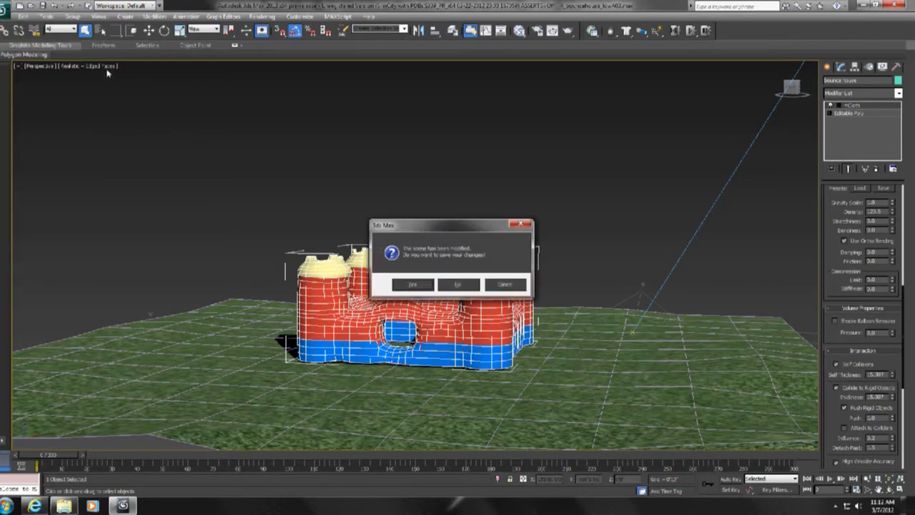
{"action": "left_click", "coordinate": [458, 284]}
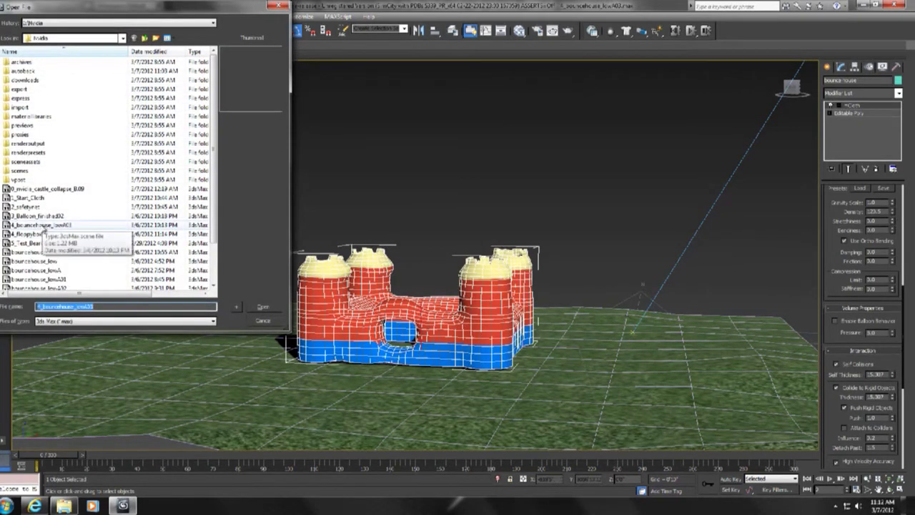
{"action": "double_click", "coordinate": [32, 234]}
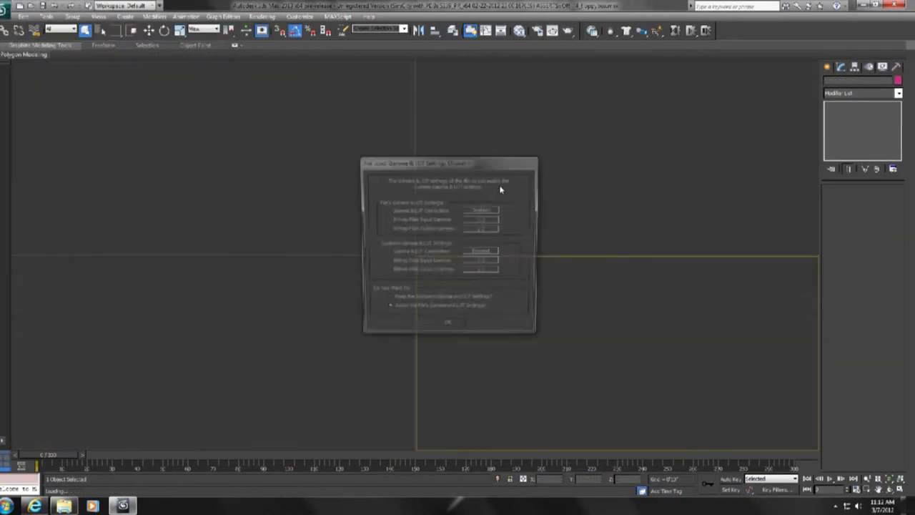
{"action": "left_click", "coordinate": [448, 331]}
{"action": "left_click", "coordinate": [451, 297]}
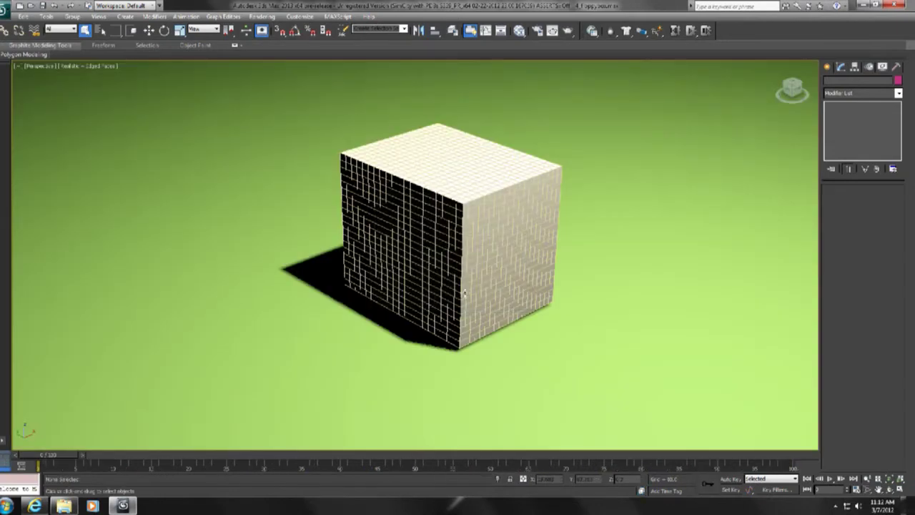
Step: Select the box in the scene and remove its mCloth modifier
{"action": "mouse_move", "coordinate": [484, 221]}
{"action": "middle_mouse_down", "text": "alt"}
{"action": "mouse_move", "coordinate": [513, 206]}
{"action": "mouse_move", "coordinate": [478, 205]}
{"action": "middle_mouse_up", "text": "alt"}
{"action": "left_click", "coordinate": [478, 205]}
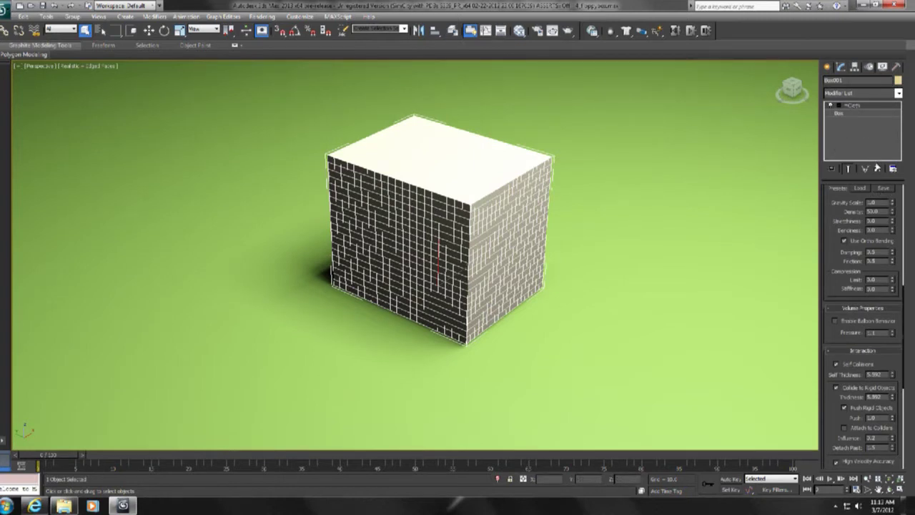
{"action": "left_click", "coordinate": [876, 169]}
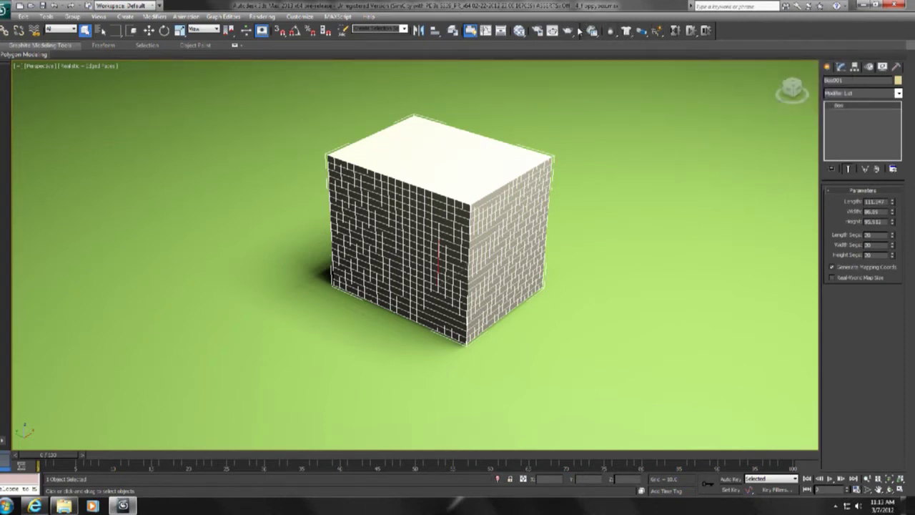
{"action": "left_click", "coordinate": [638, 36]}
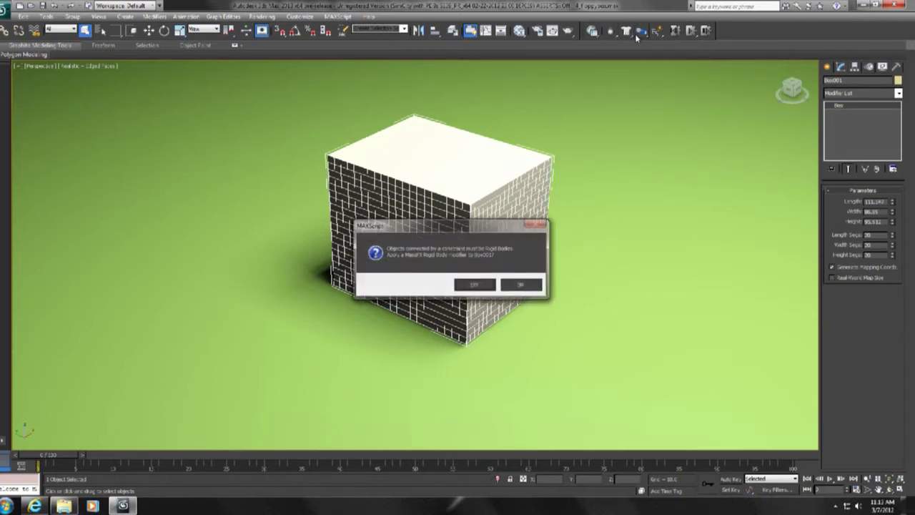
{"action": "left_click", "coordinate": [530, 282]}
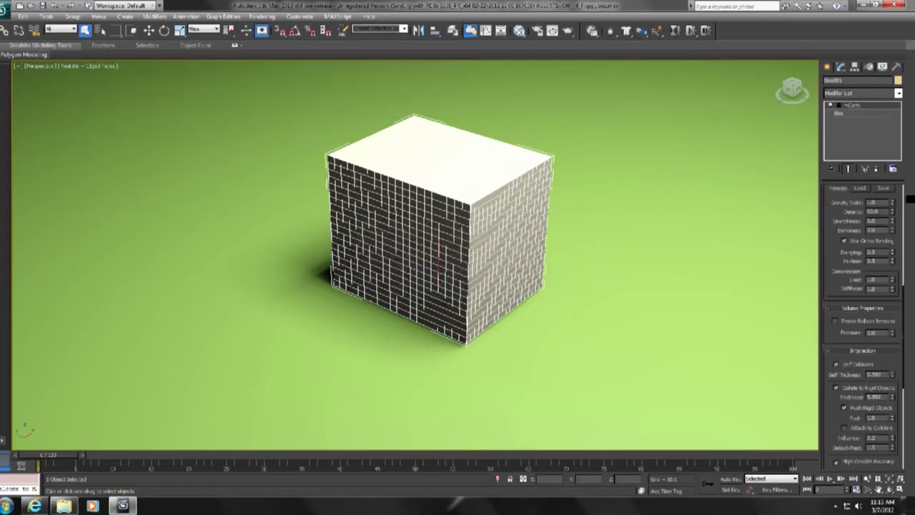
{"action": "left_click", "coordinate": [878, 170]}
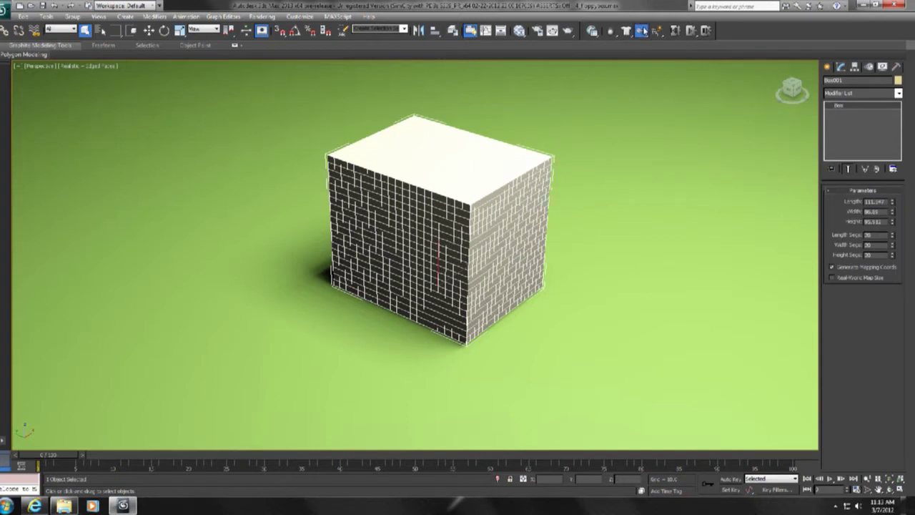
Step: Look over the MassFX toolbar options and the scene settings in MassFX Tools, and close the tools window
{"action": "left_click_drag", "start_coordinate": [642, 30], "coordinate": [633, 11]}
{"action": "left_click_drag", "start_coordinate": [626, 30], "coordinate": [604, 38]}
{"action": "left_click", "coordinate": [592, 32]}
{"action": "left_click_drag", "start_coordinate": [149, 84], "coordinate": [125, 76]}
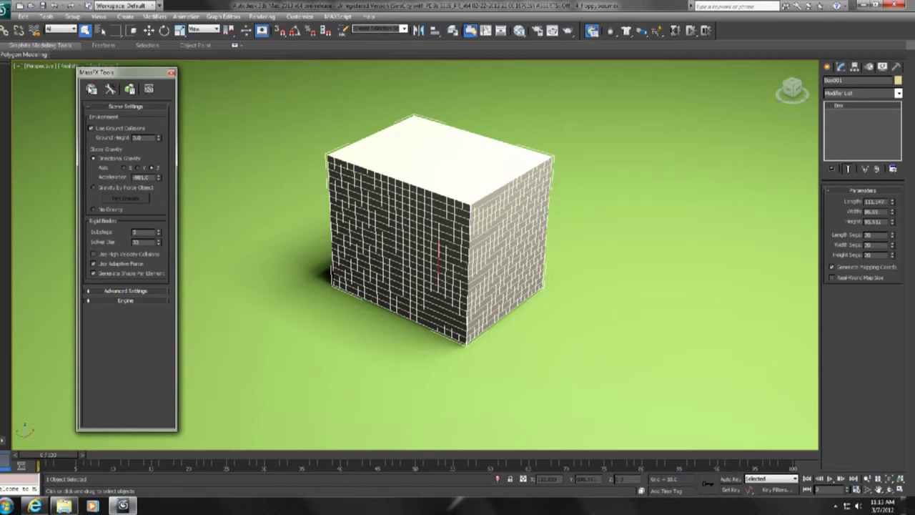
{"action": "left_click", "coordinate": [171, 74]}
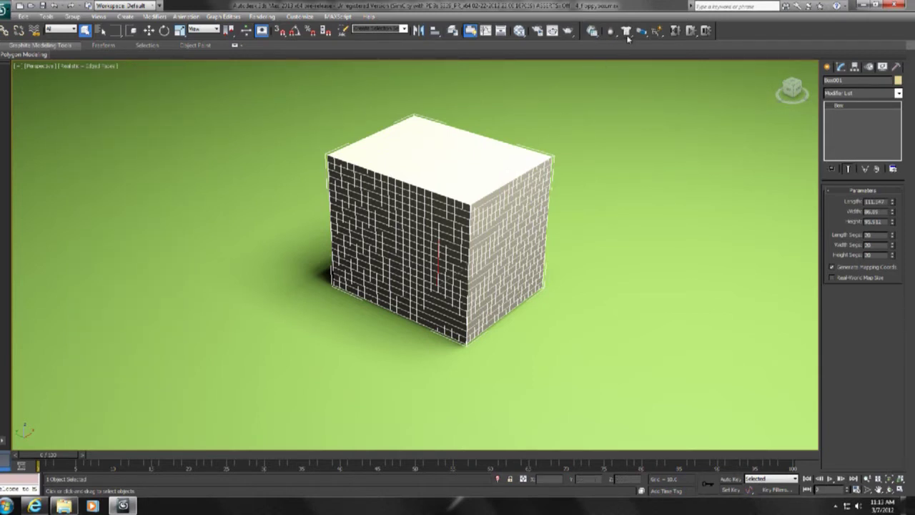
Step: Apply an mCloth modifier to the box and review its cloth behavior, Live Drag, fabric and volume settings
{"action": "left_click", "coordinate": [627, 32]}
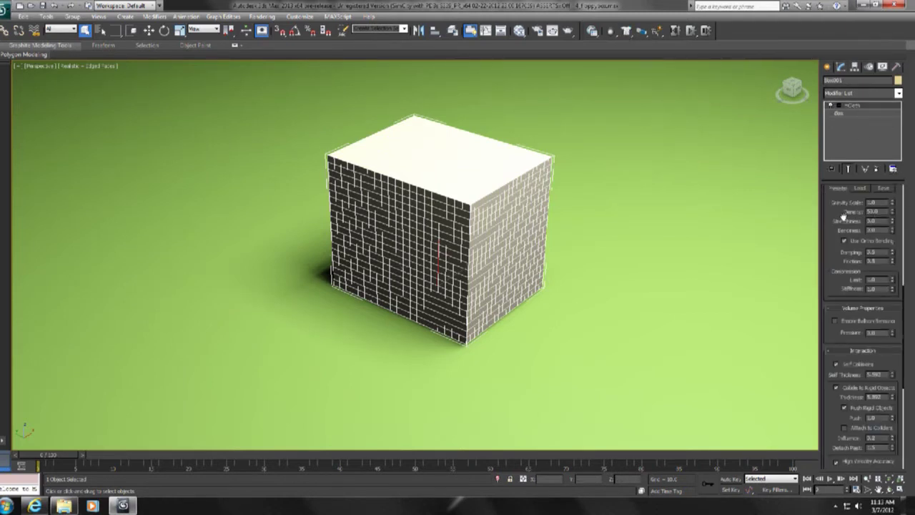
{"action": "scroll", "coordinate": [844, 215], "scroll_direction": "up", "scroll_amount": 6}
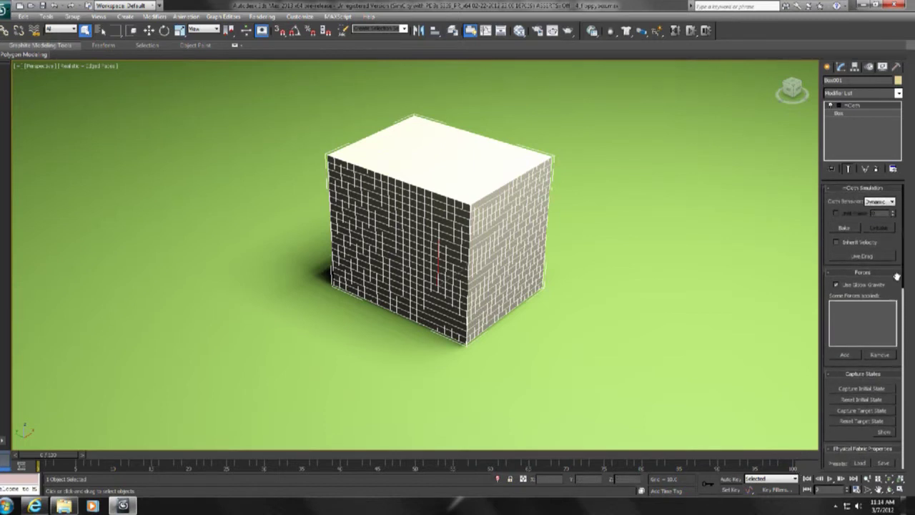
{"action": "left_click", "coordinate": [887, 202]}
{"action": "left_click", "coordinate": [842, 259]}
{"action": "scroll", "coordinate": [828, 264], "scroll_direction": "down", "scroll_amount": 5}
{"action": "scroll", "coordinate": [836, 284], "scroll_direction": "down", "scroll_amount": 1}
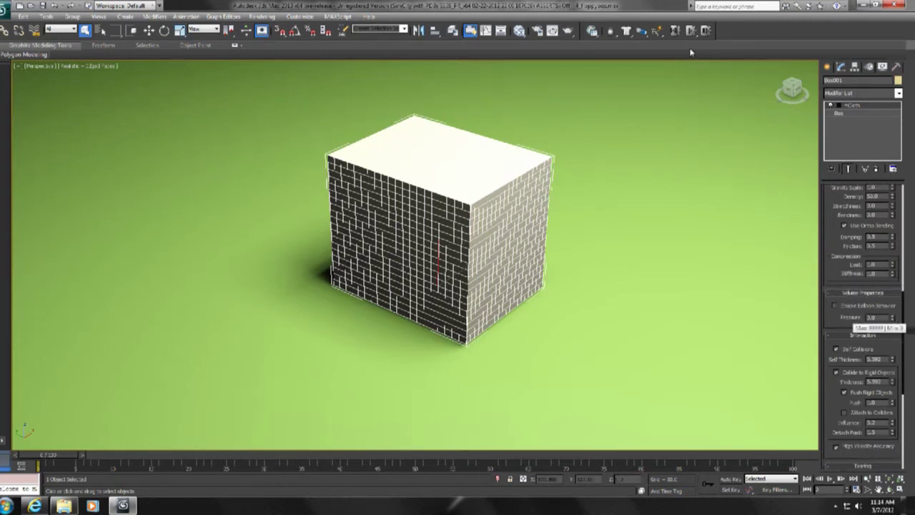
Step: Simulate and reset the cloth box, and simulate it again with the compression limit and stiffness at 0.0
{"action": "key", "text": "slash"}
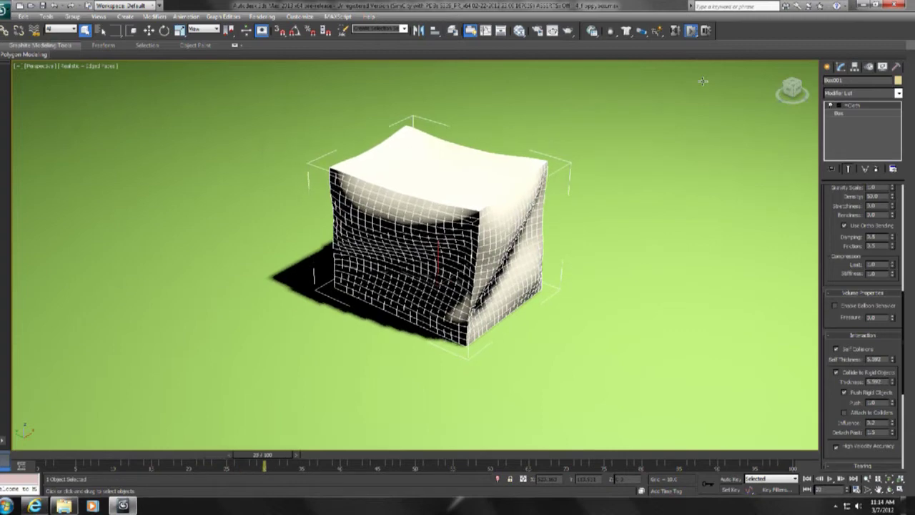
{"action": "left_click", "coordinate": [676, 31]}
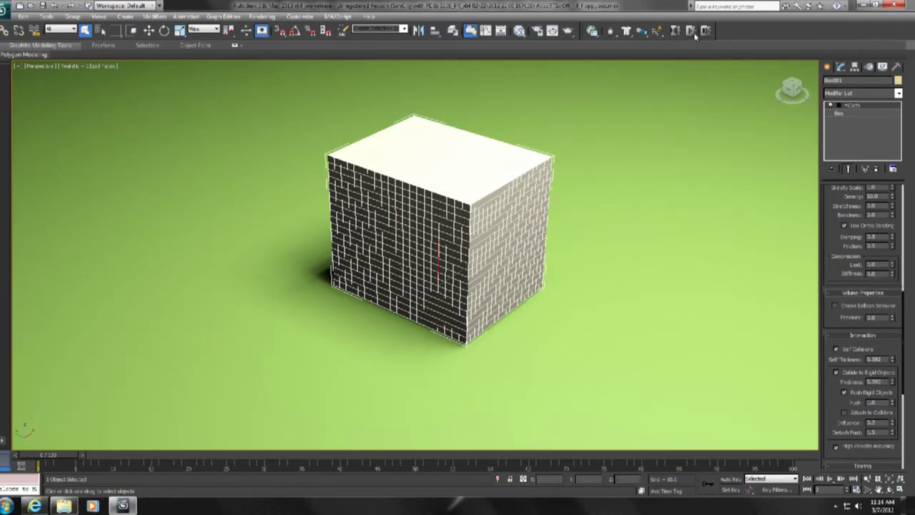
{"action": "key", "text": "/"}
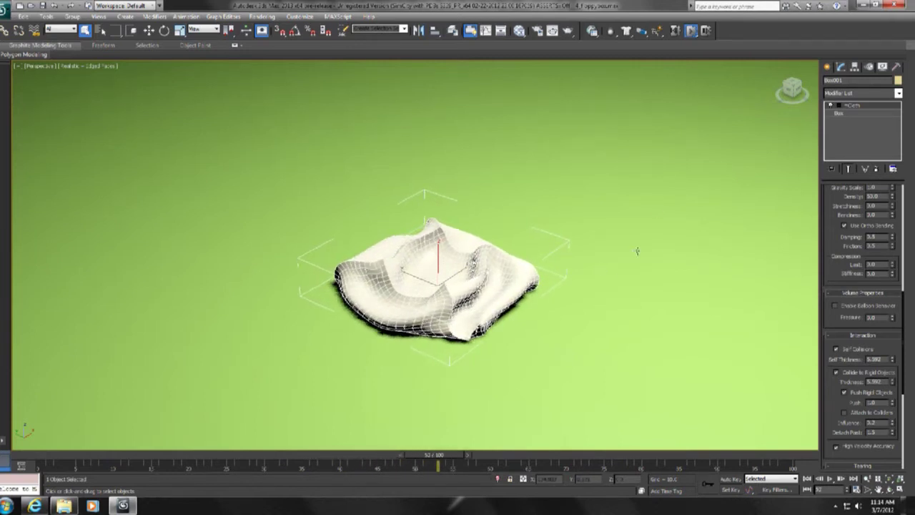
Step: Pull the collapsed cloth box around interactively with Live Drag, turn Live Drag off, and reset the simulation
{"action": "scroll", "coordinate": [858, 257], "scroll_direction": "up", "scroll_amount": 5}
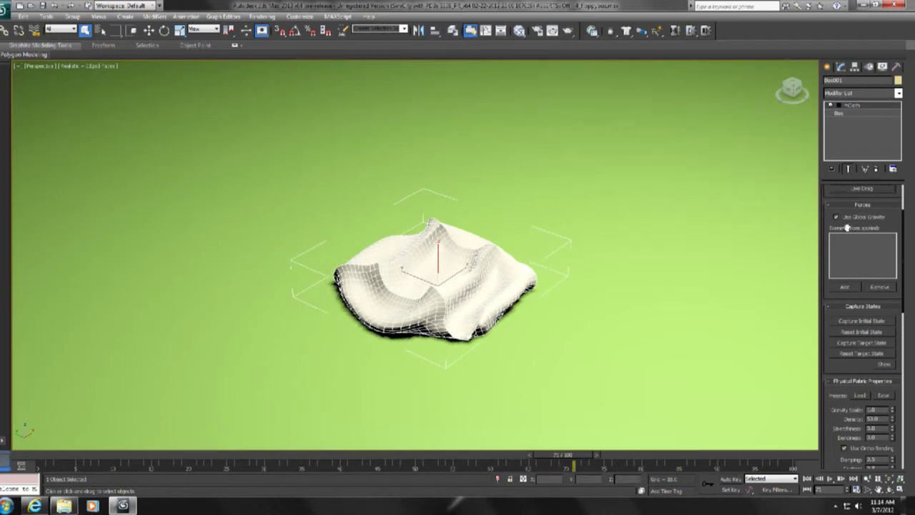
{"action": "scroll", "coordinate": [833, 243], "scroll_direction": "up", "scroll_amount": 3}
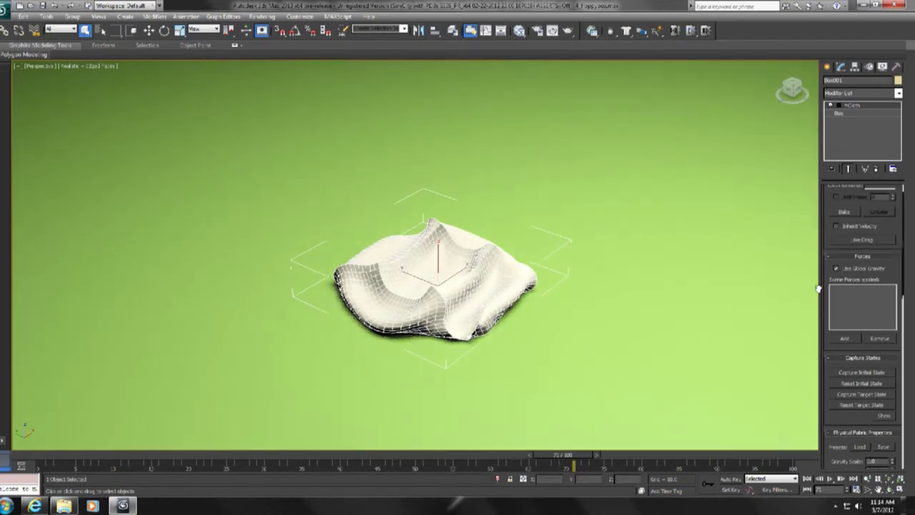
{"action": "left_click", "coordinate": [844, 262]}
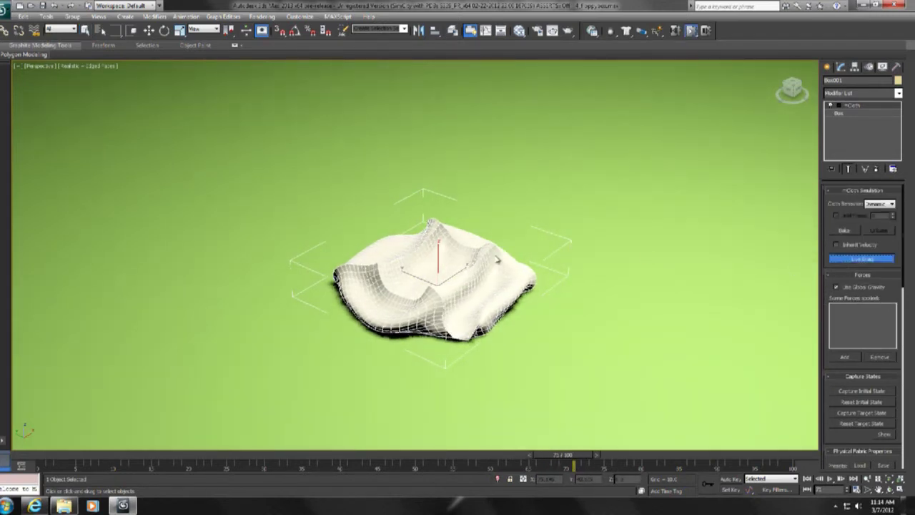
{"action": "left_click_drag", "start_coordinate": [512, 249], "coordinate": [452, 288]}
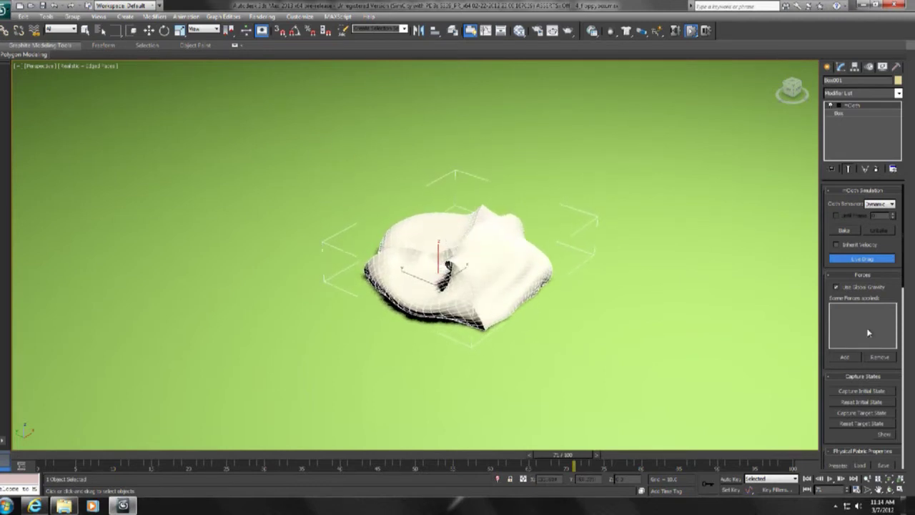
{"action": "left_click", "coordinate": [890, 259]}
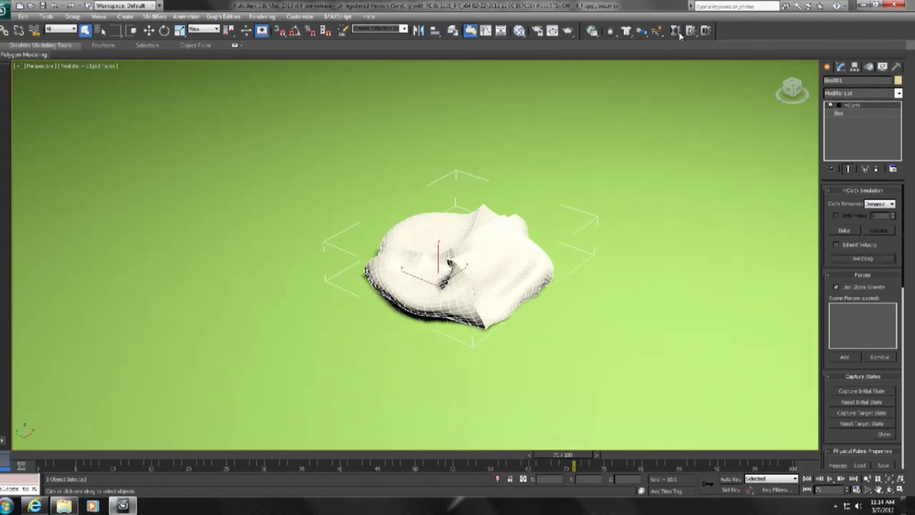
{"action": "key", "text": "Home"}
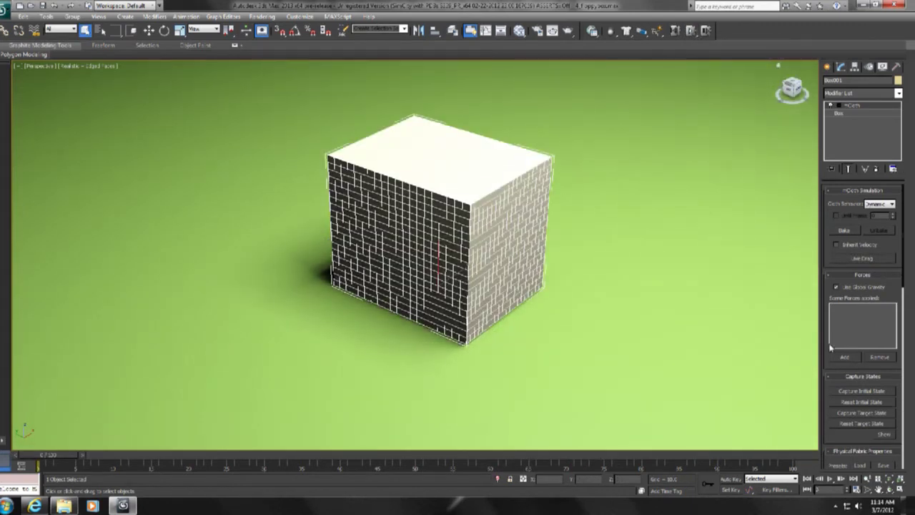
Step: Simulate the box's collapse and toggle balloon behavior on, off and on again while it runs
{"action": "left_click_drag", "start_coordinate": [824, 326], "coordinate": [822, 96]}
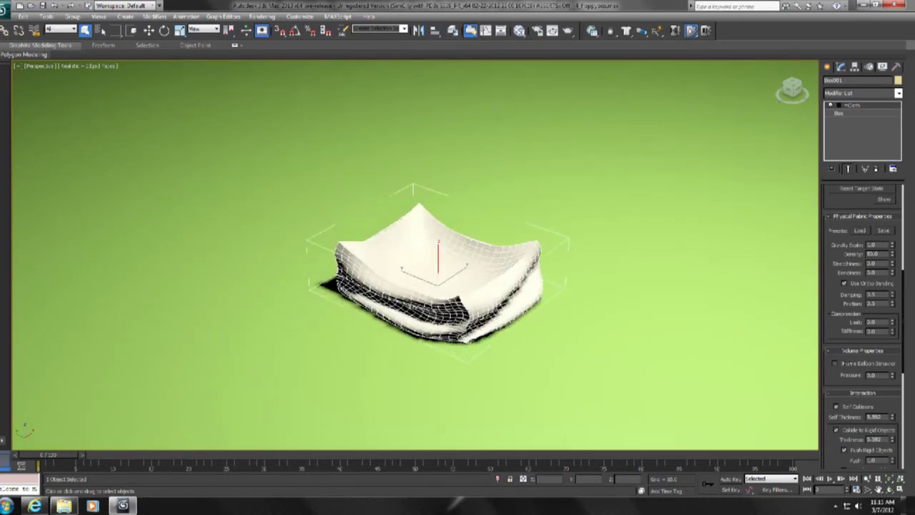
{"action": "left_click", "coordinate": [835, 363]}
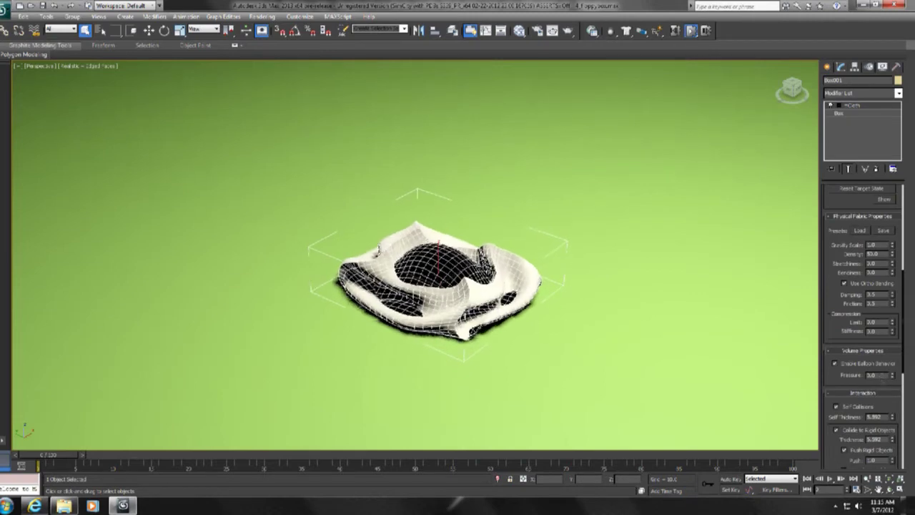
{"action": "left_click", "coordinate": [880, 364]}
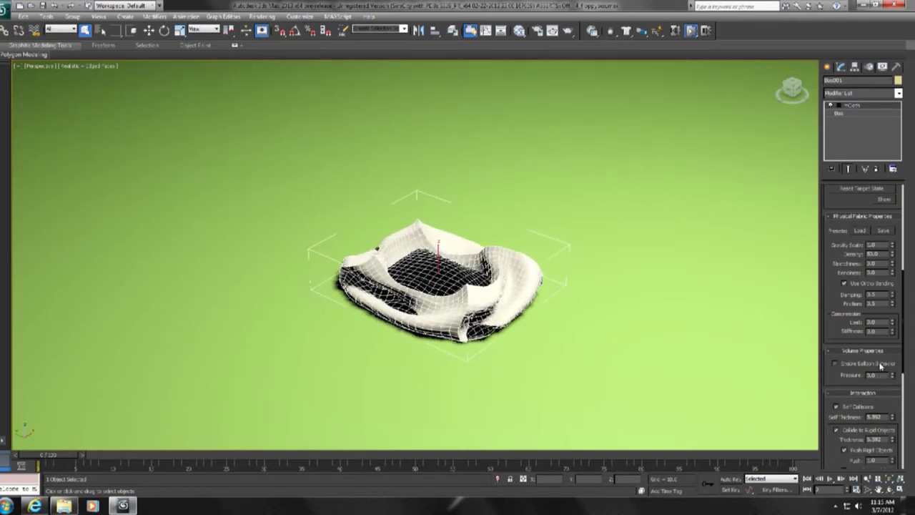
{"action": "left_click", "coordinate": [881, 364]}
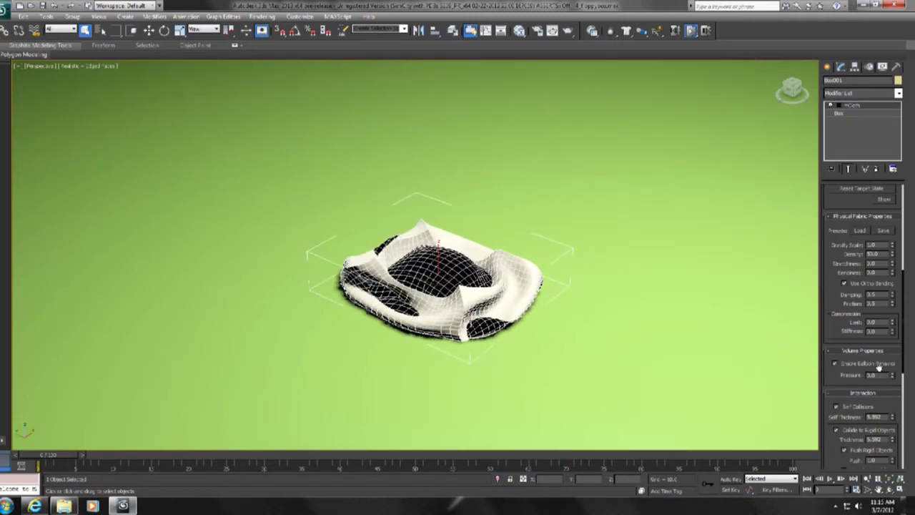
Step: Set the balloon pressure to 1.0 during the simulation, follow the inflating box, and reset it
{"action": "left_click_drag", "start_coordinate": [883, 375], "coordinate": [792, 388]}
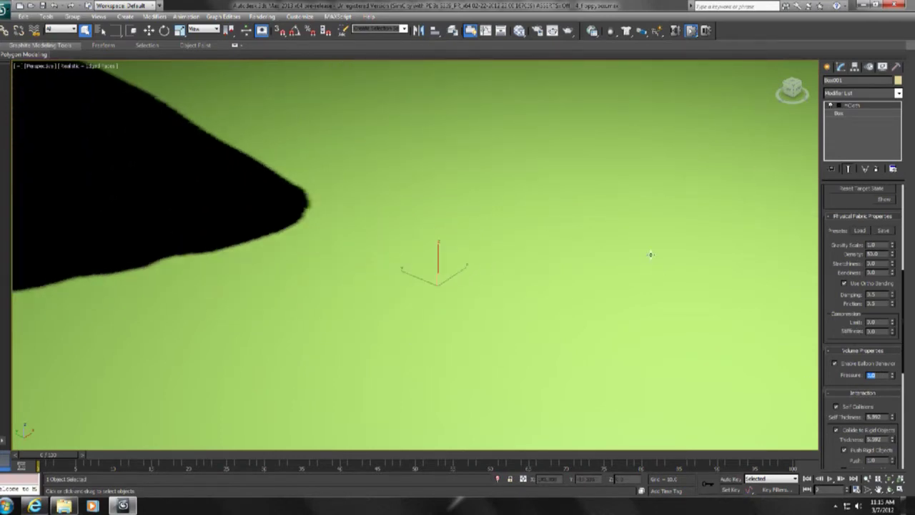
{"action": "middle_click_drag", "start_coordinate": [650, 255], "coordinate": [655, 336]}
{"action": "middle_click_drag", "start_coordinate": [647, 208], "coordinate": [690, 354]}
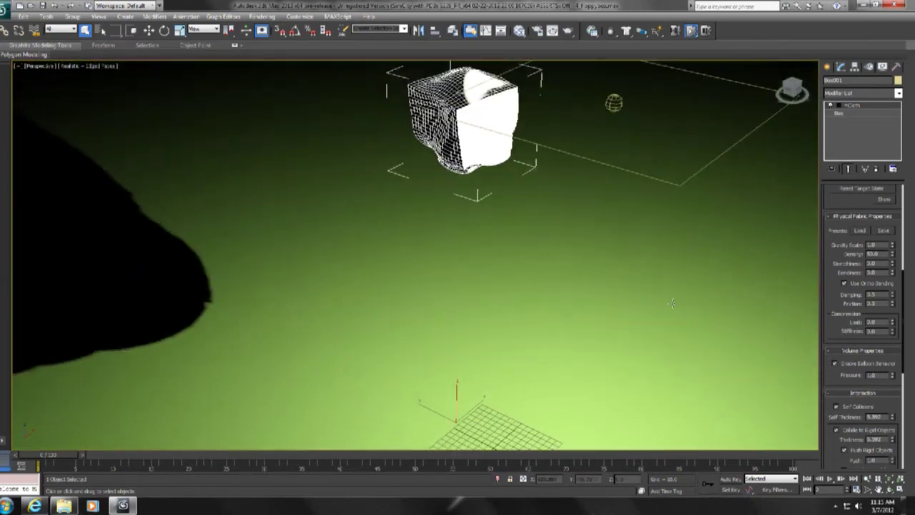
{"action": "left_click", "coordinate": [676, 30]}
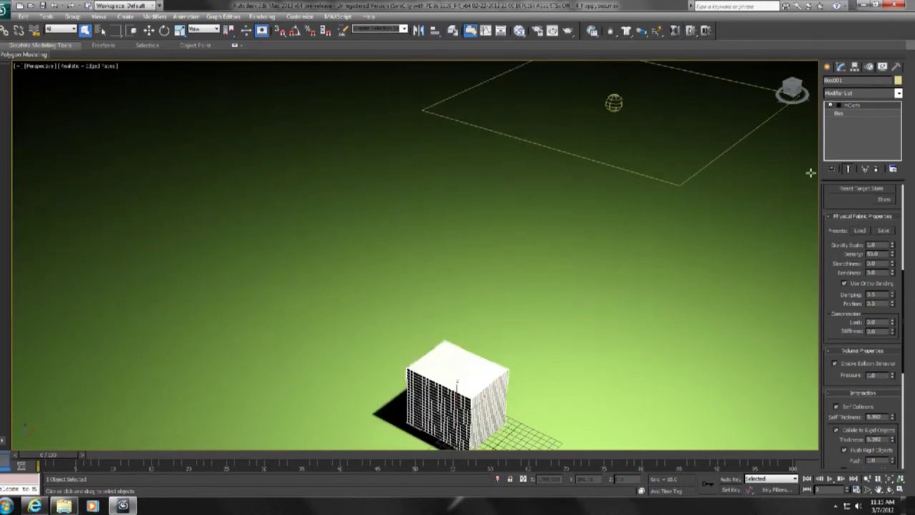
Step: Simulate the box at a lower balloon pressure, raise the pressure to 2.0 as it runs, and reset it
{"action": "double_click", "coordinate": [870, 376]}
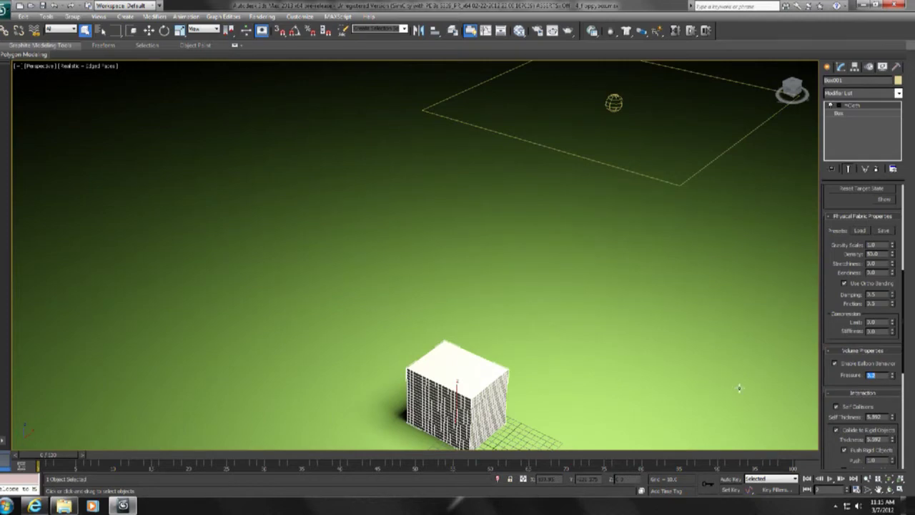
{"action": "left_click", "coordinate": [691, 30]}
{"action": "middle_click_drag", "start_coordinate": [555, 379], "coordinate": [549, 132]}
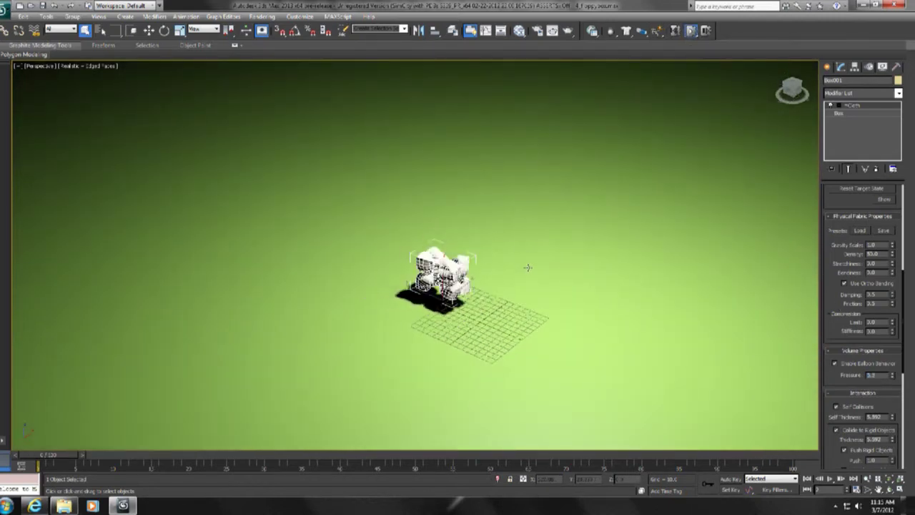
{"action": "scroll", "coordinate": [529, 269], "scroll_direction": "up", "scroll_amount": 5}
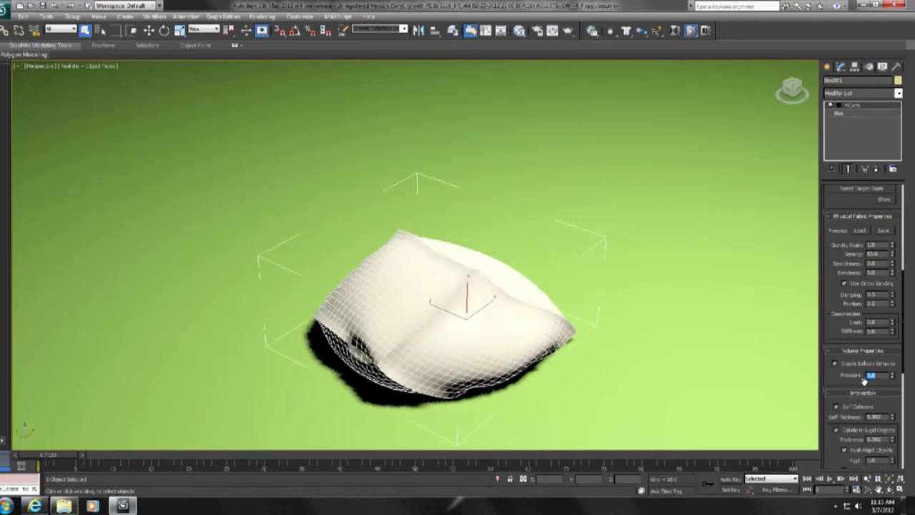
{"action": "type", "text": "1"}
{"action": "key", "text": "Return"}
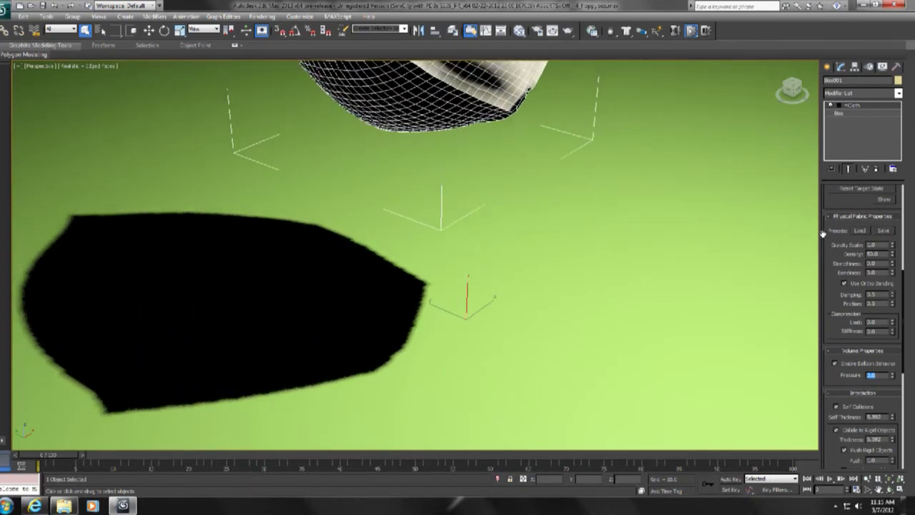
{"action": "left_click", "coordinate": [690, 30]}
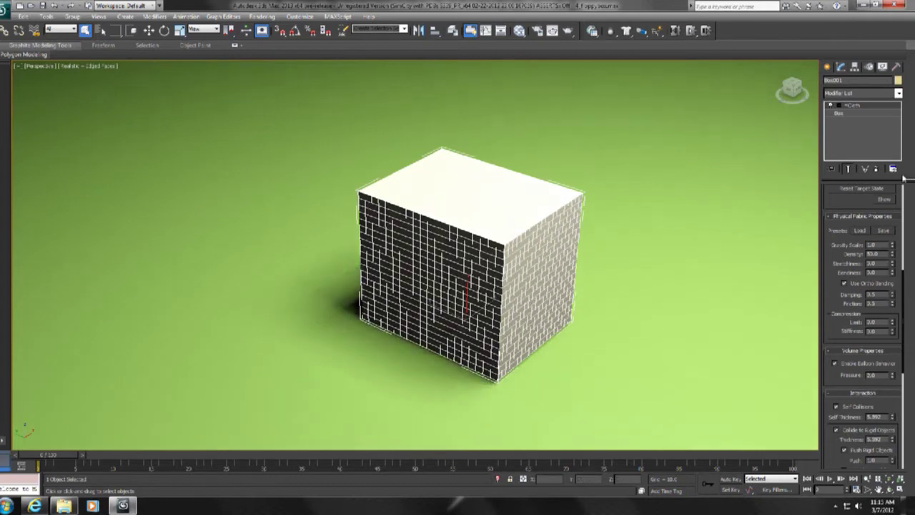
Step: Remove the mCloth modifier and convert the box to an Editable Poly in polygon selection mode
{"action": "left_click", "coordinate": [877, 170]}
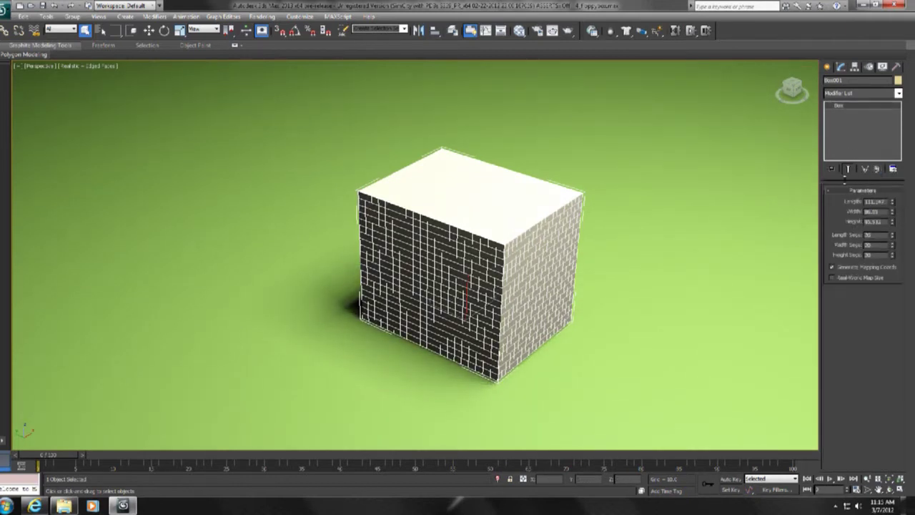
{"action": "right_click", "coordinate": [848, 107]}
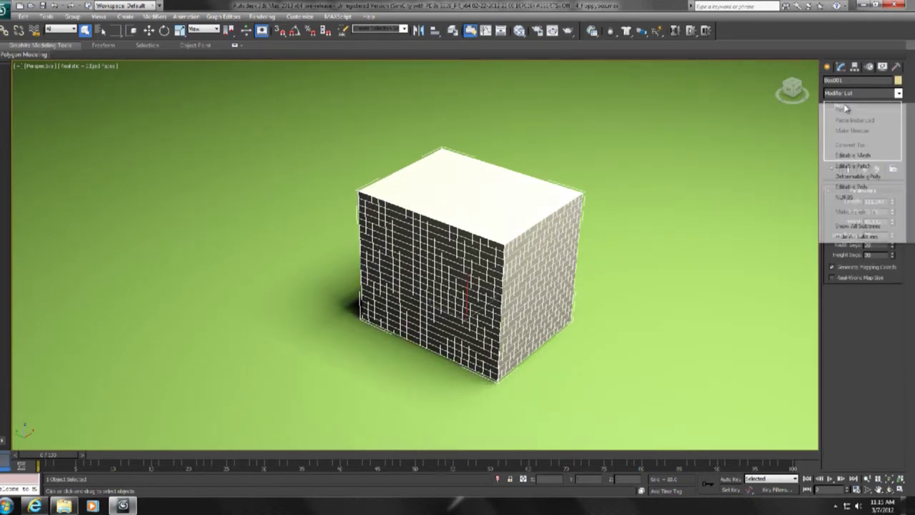
{"action": "left_click", "coordinate": [853, 186]}
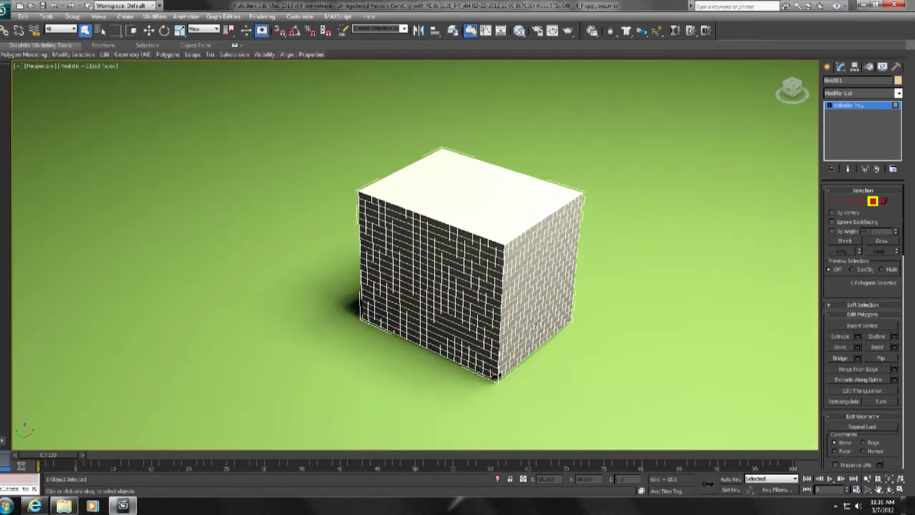
{"action": "middle_click_drag", "start_coordinate": [495, 275], "coordinate": [456, 272]}
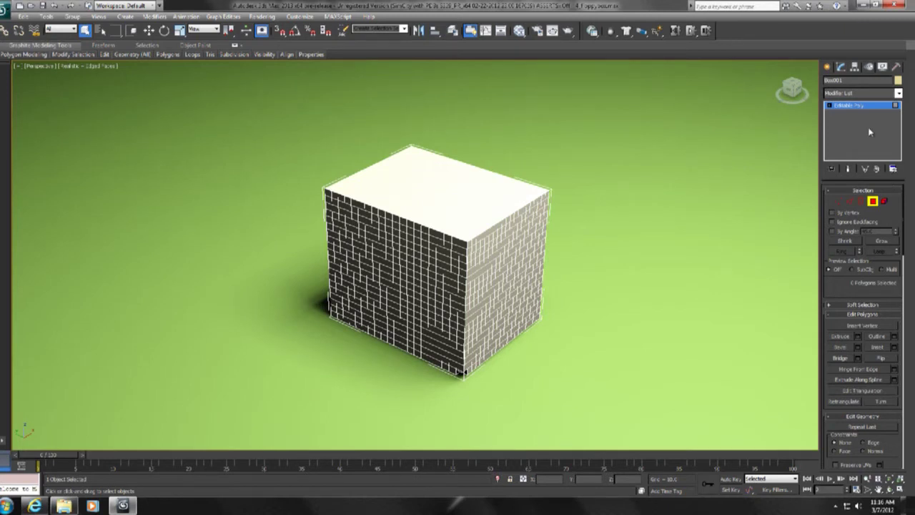
Step: Exit polygon selection, apply mCloth to the box, and simulate its collapse with balloon behavior enabled
{"action": "left_click", "coordinate": [874, 205]}
{"action": "left_click", "coordinate": [625, 32]}
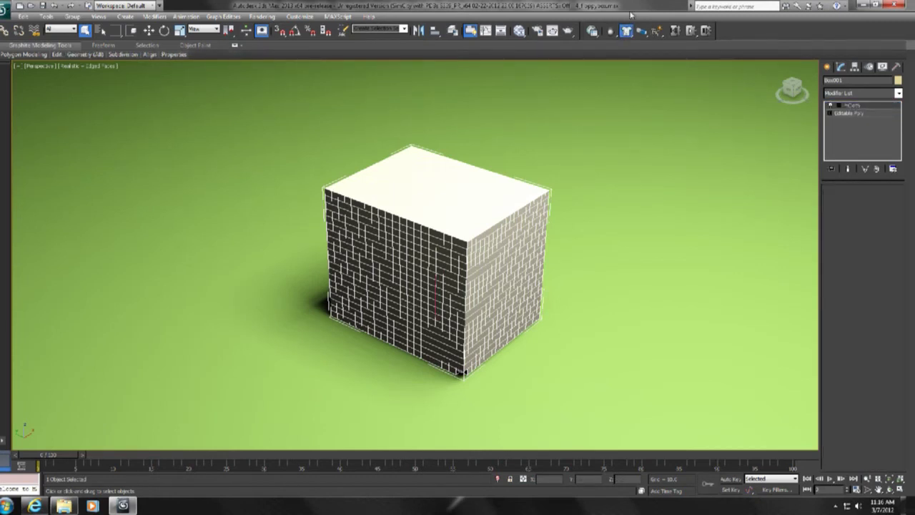
{"action": "left_click_drag", "start_coordinate": [832, 304], "coordinate": [835, 337]}
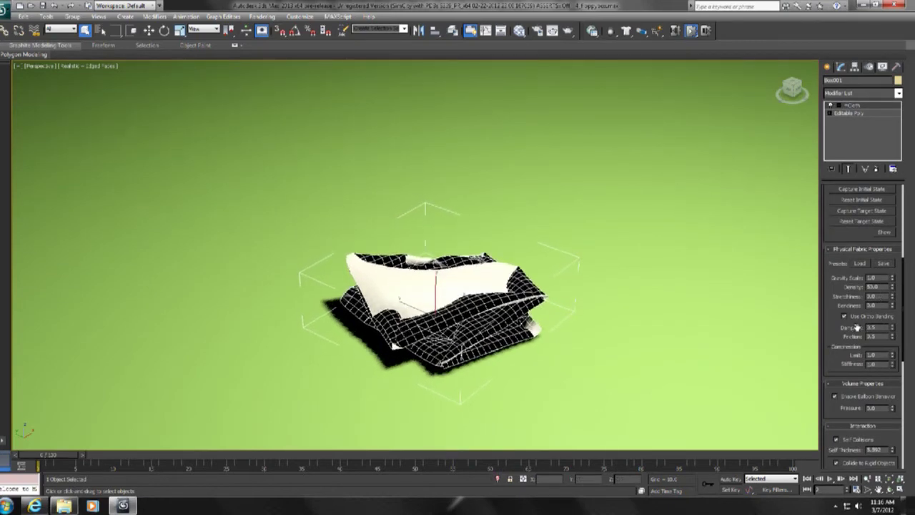
{"action": "scroll", "coordinate": [830, 327], "scroll_direction": "down", "scroll_amount": 5}
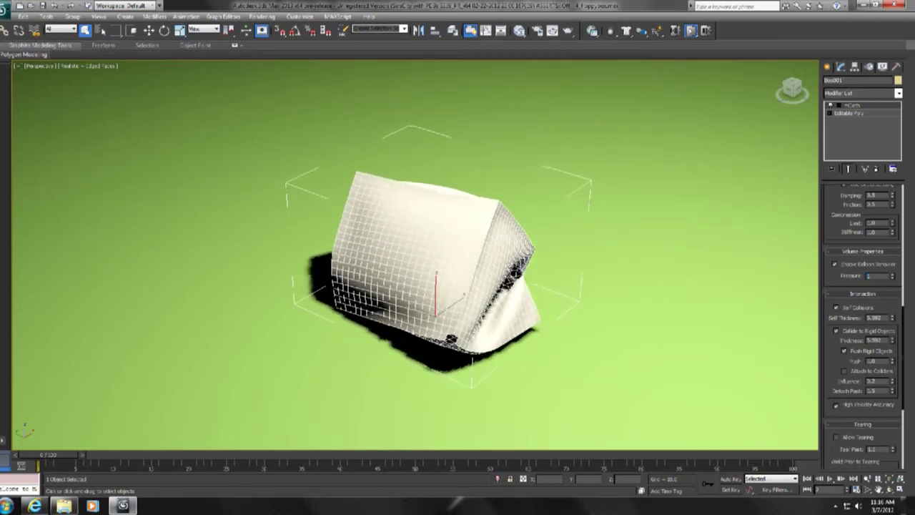
Step: Set the balloon pressure to 5.0 and raise it further during the simulation, follow the inflating box, and reset the simulation
{"action": "key", "text": "Return"}
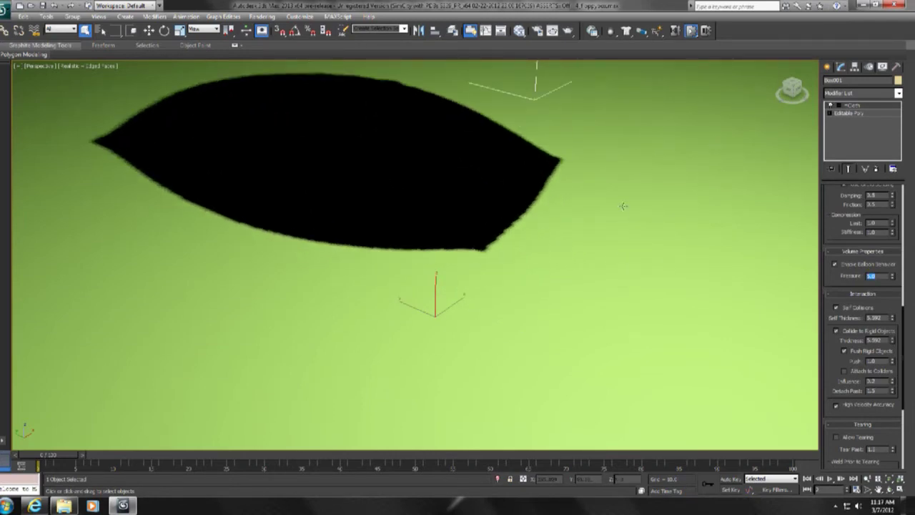
{"action": "scroll", "coordinate": [624, 209], "scroll_direction": "down", "scroll_amount": 2}
{"action": "middle_click_drag", "start_coordinate": [623, 222], "coordinate": [625, 273]}
{"action": "scroll", "coordinate": [639, 301], "scroll_direction": "up", "scroll_amount": 3}
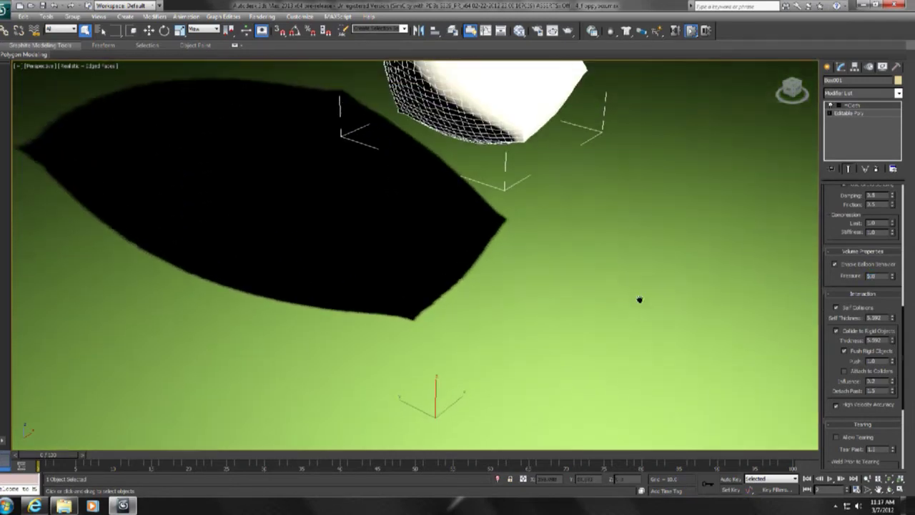
{"action": "middle_click_drag", "start_coordinate": [652, 209], "coordinate": [664, 234]}
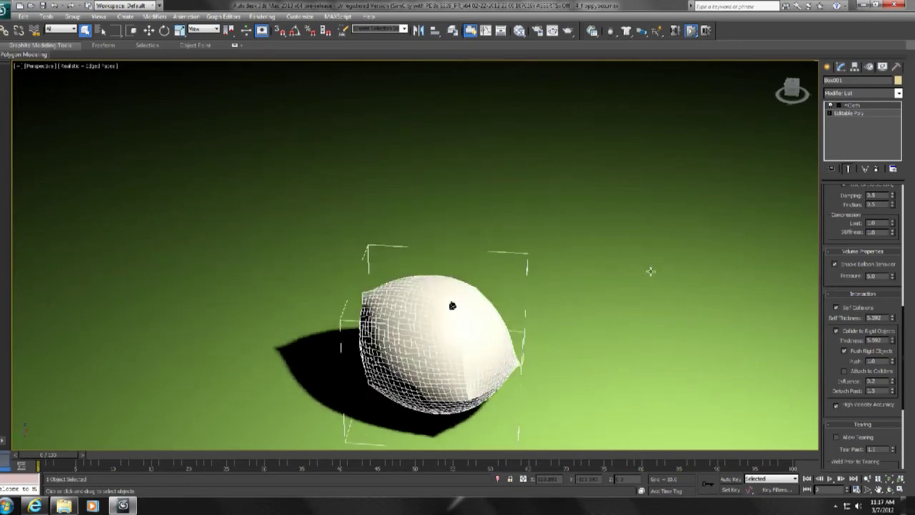
{"action": "middle_click_drag", "start_coordinate": [650, 269], "coordinate": [609, 268], "text": "alt"}
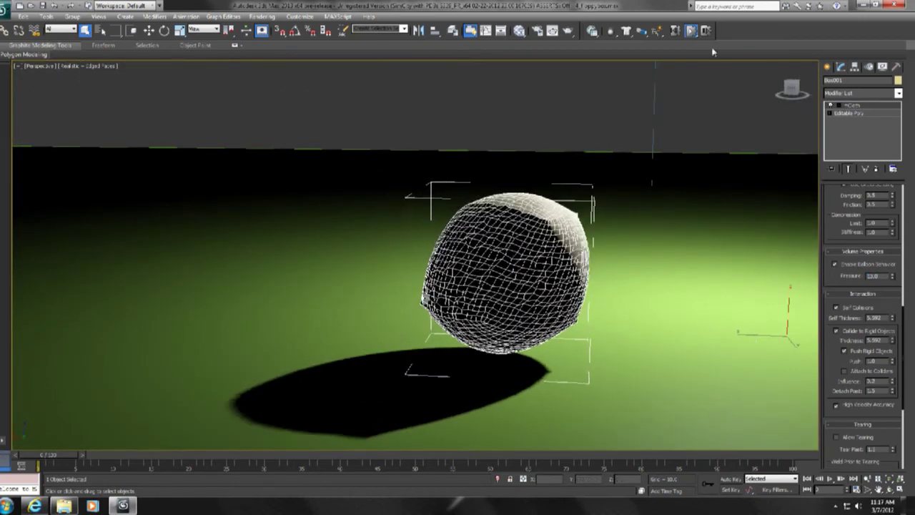
{"action": "left_click", "coordinate": [675, 32]}
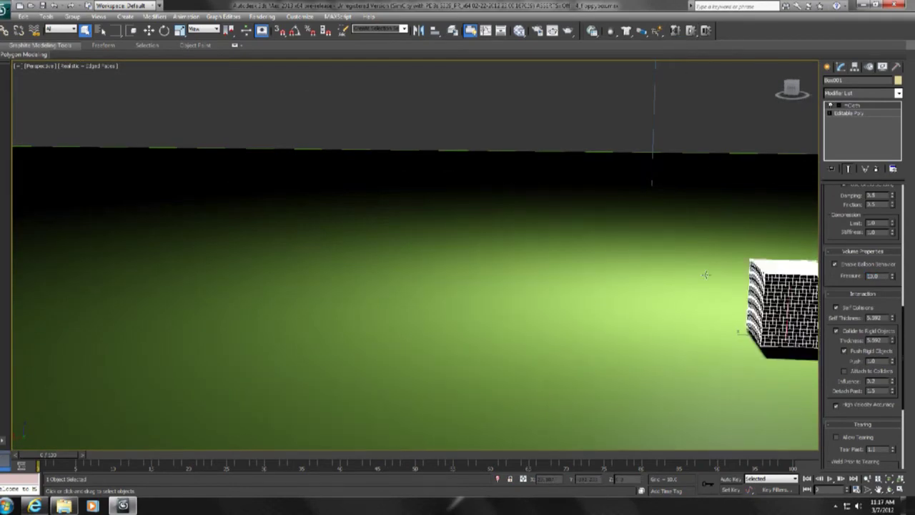
Step: Frame the box again and simulate it with the balloon pressure lowered to 1.0
{"action": "middle_click_drag", "start_coordinate": [705, 275], "coordinate": [456, 280], "text": "alt"}
{"action": "scroll", "coordinate": [548, 263], "scroll_direction": "up", "scroll_amount": 4}
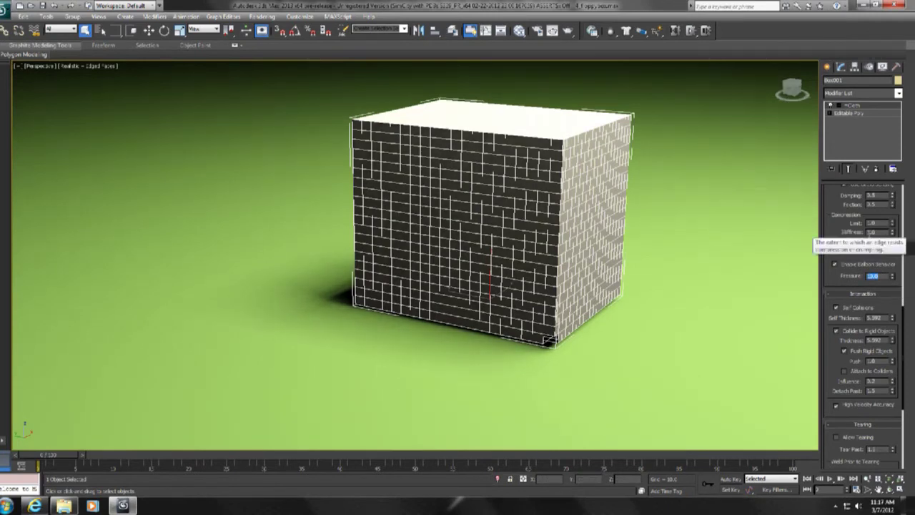
{"action": "left_click_drag", "start_coordinate": [891, 273], "coordinate": [895, 280]}
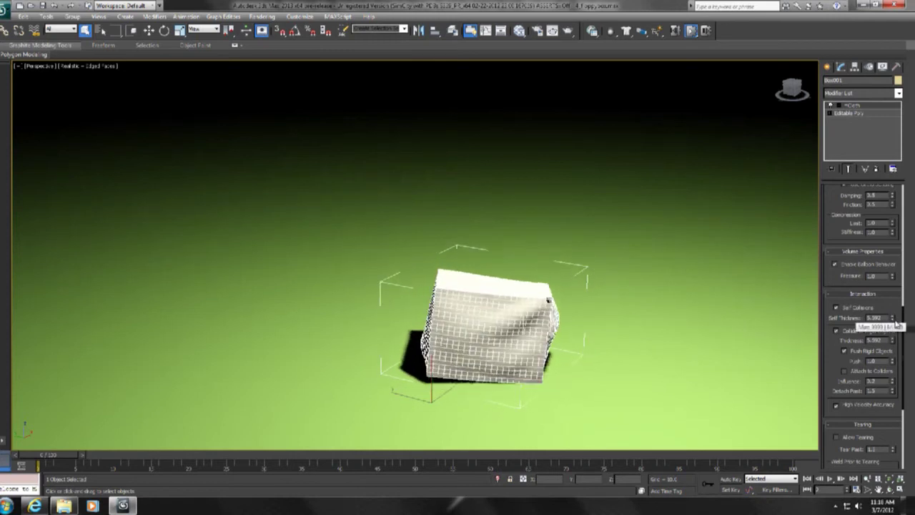
Step: Raise the self thickness to 21.292 and the balloon pressure to 12.0 during the simulation, reset it, and simulate the box again
{"action": "left_click_drag", "start_coordinate": [892, 320], "coordinate": [890, 296]}
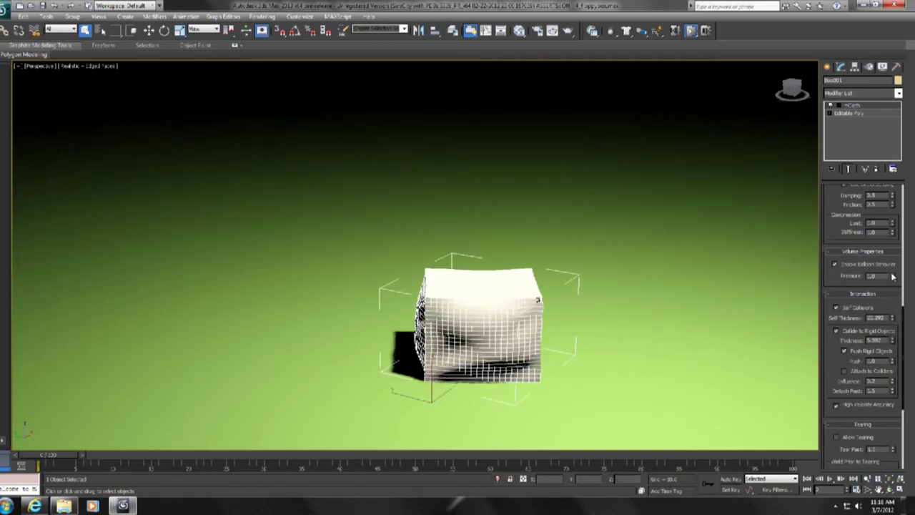
{"action": "left_click_drag", "start_coordinate": [892, 276], "coordinate": [892, 281]}
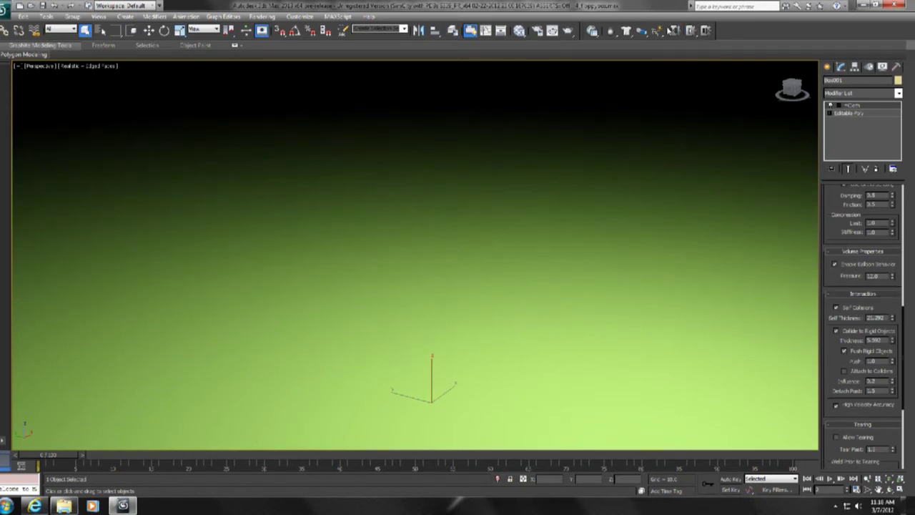
{"action": "left_click", "coordinate": [675, 32]}
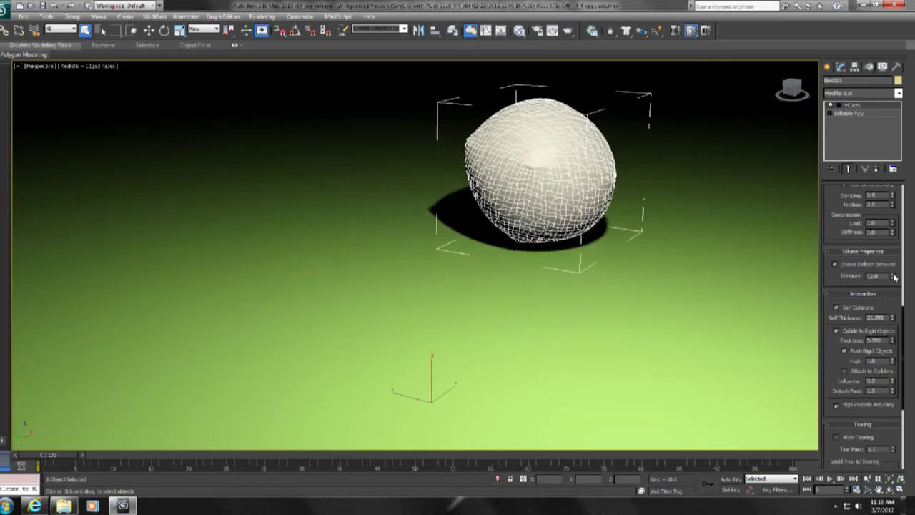
{"action": "middle_click_drag", "start_coordinate": [541, 266], "coordinate": [461, 279]}
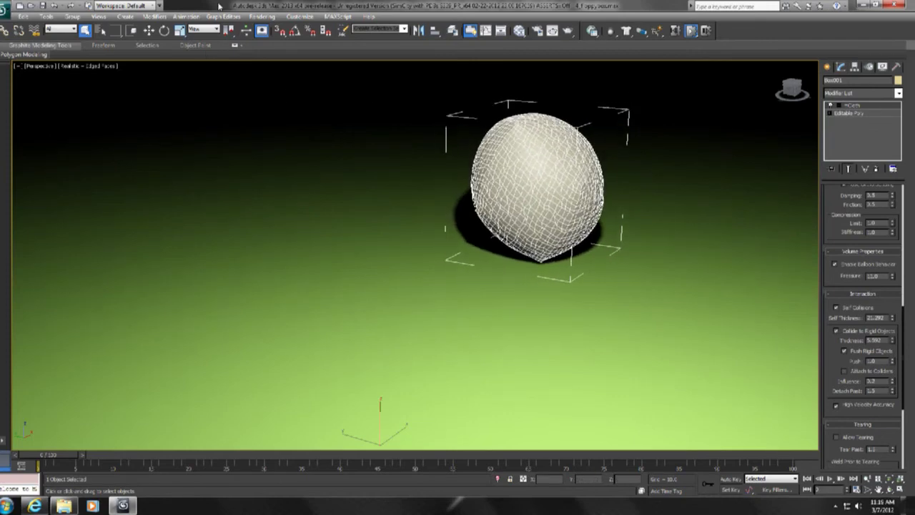
Step: Open 5_Test_BearingMachine_11 without saving the current scene, adopting the file's gamma and LUT settings and unit scale
{"action": "left_click", "coordinate": [5, 10]}
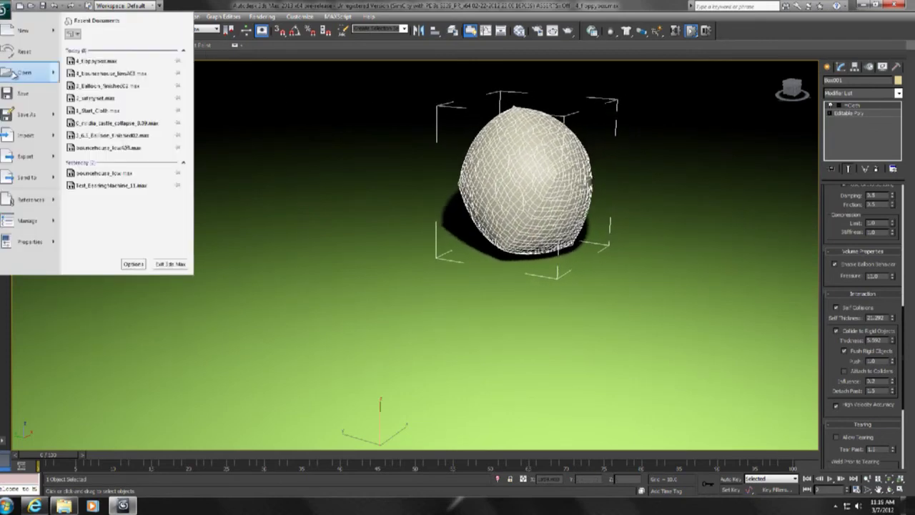
{"action": "left_click", "coordinate": [25, 72]}
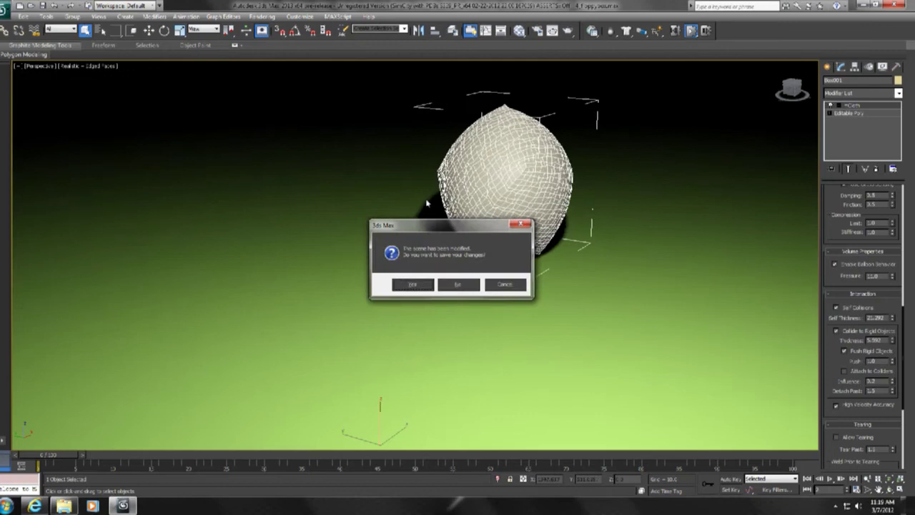
{"action": "left_click", "coordinate": [472, 286]}
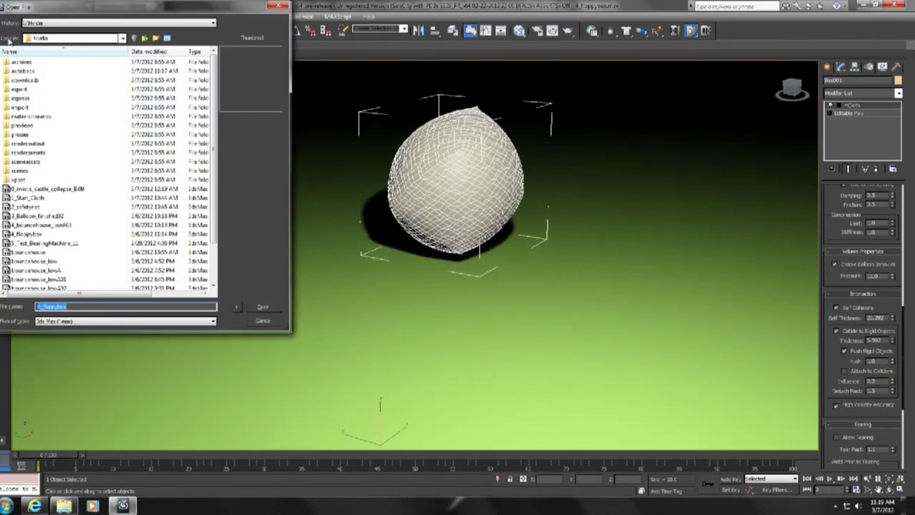
{"action": "double_click", "coordinate": [35, 246]}
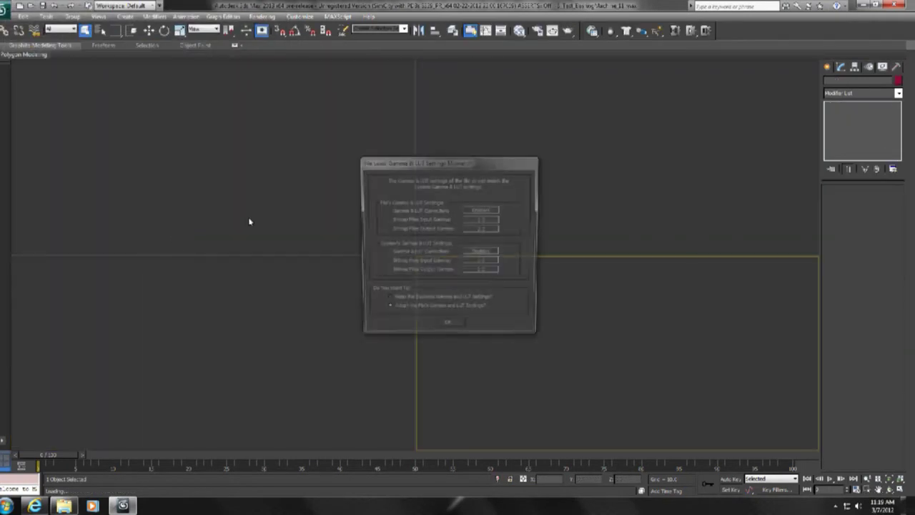
{"action": "left_click", "coordinate": [446, 322]}
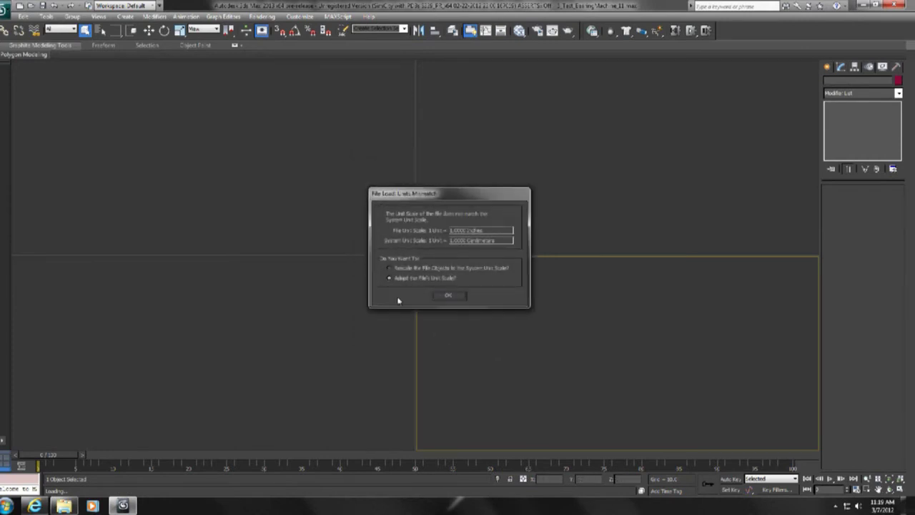
{"action": "left_click", "coordinate": [448, 296]}
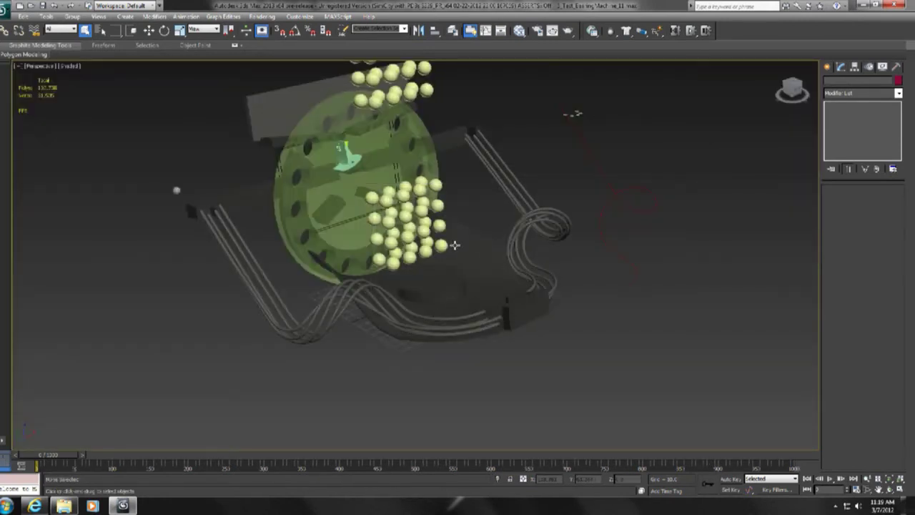
Step: Simulate the balls falling into the bearing machine, stop the simulation, and reset it
{"action": "middle_click_drag", "start_coordinate": [453, 243], "coordinate": [449, 290], "text": "alt"}
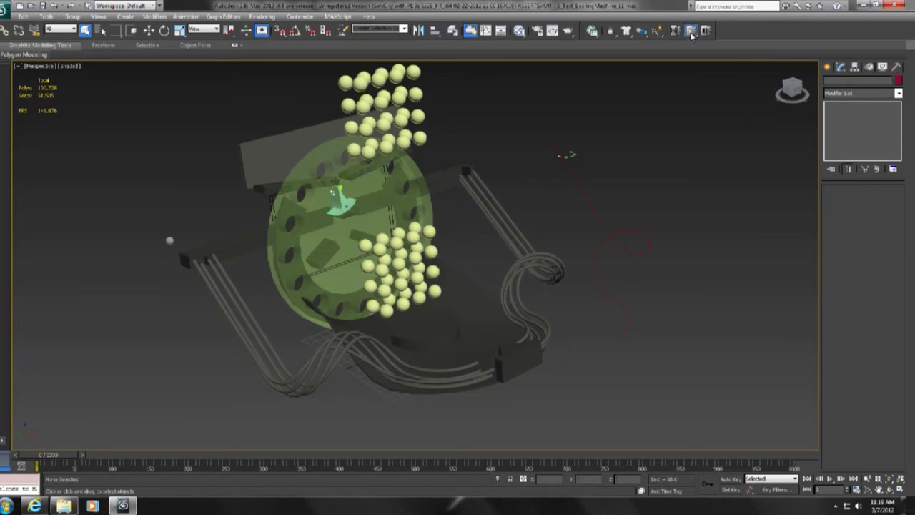
{"action": "left_click", "coordinate": [691, 39]}
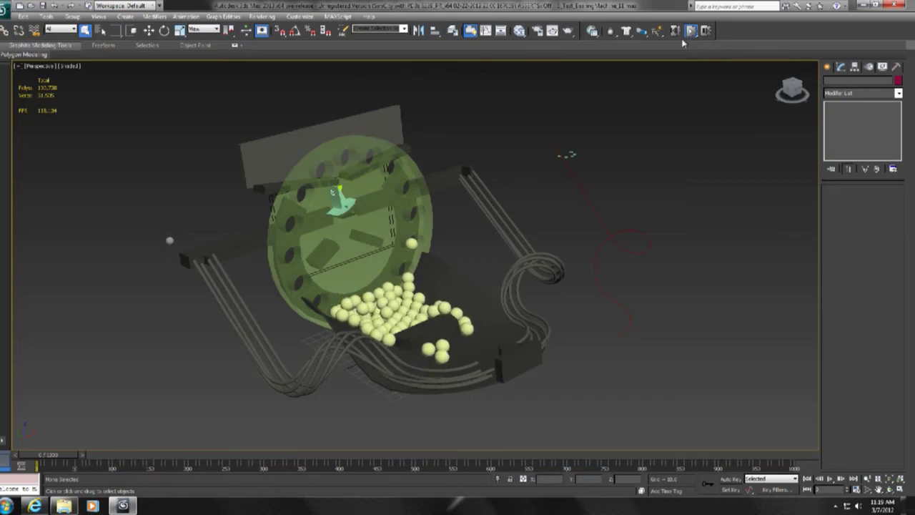
{"action": "left_click", "coordinate": [690, 33]}
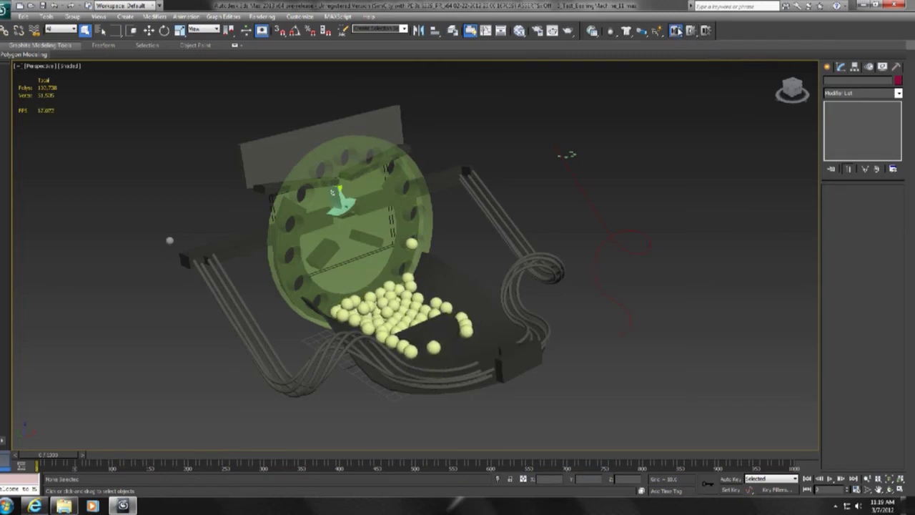
{"action": "left_click", "coordinate": [675, 32]}
Step: Restart the bearing machine simulation, play the timeline animation, and return to the first frame
{"action": "left_click_drag", "start_coordinate": [690, 33], "coordinate": [697, 46]}
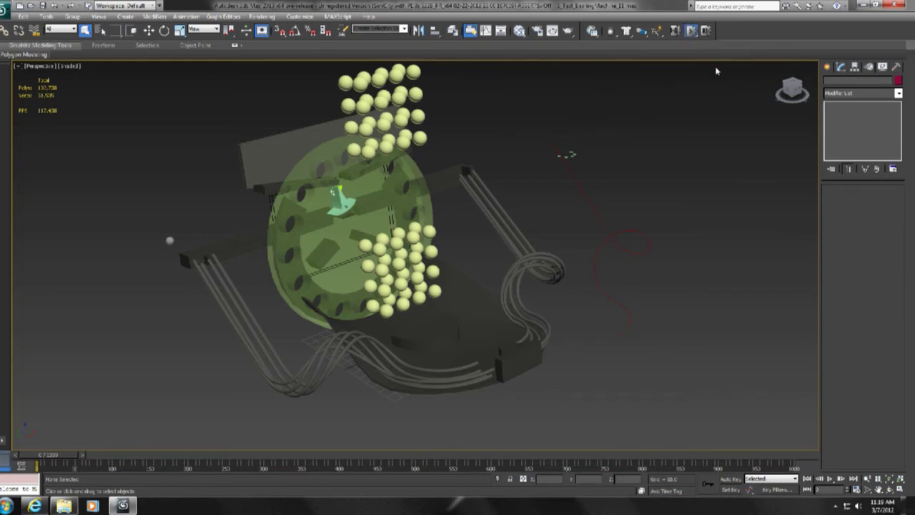
{"action": "key", "text": "/"}
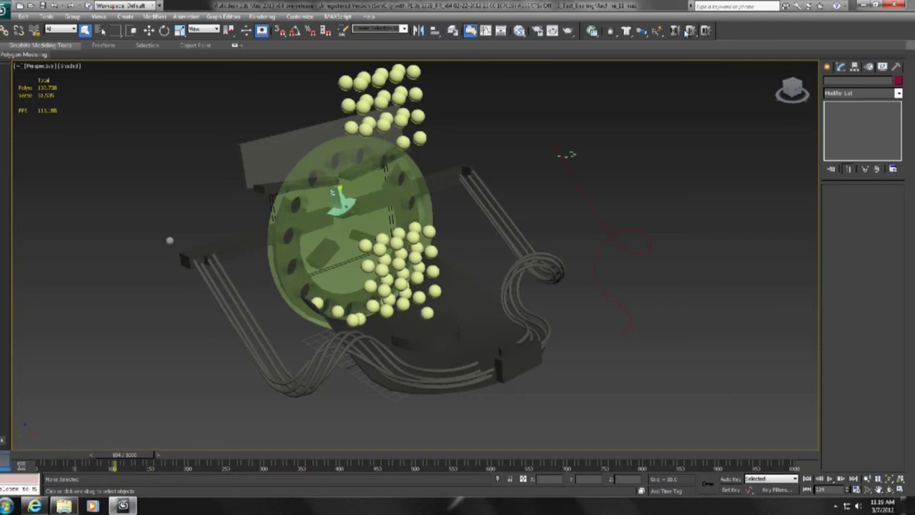
{"action": "key", "text": "Home"}
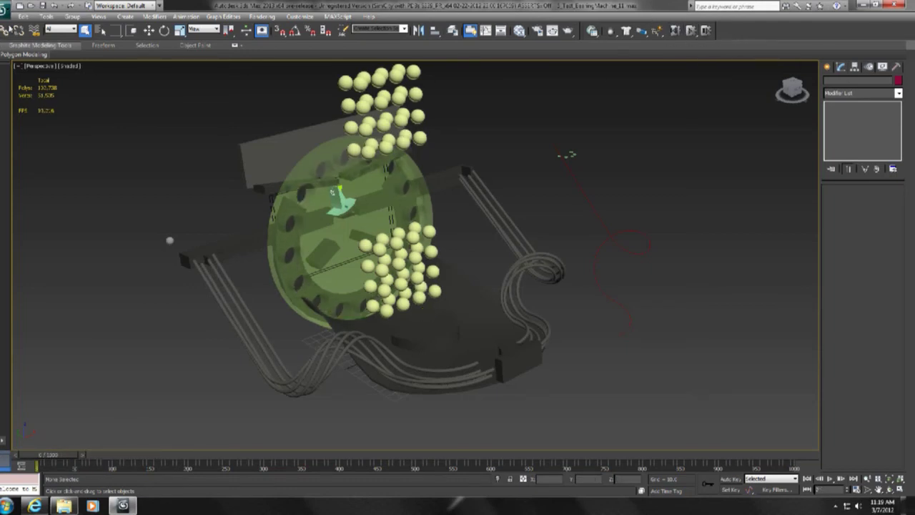
Step: Reload the bearing machine scene from the recent files and play its ball-sorting animation with the whole machine in view
{"action": "left_click", "coordinate": [5, 9]}
{"action": "left_click", "coordinate": [122, 74]}
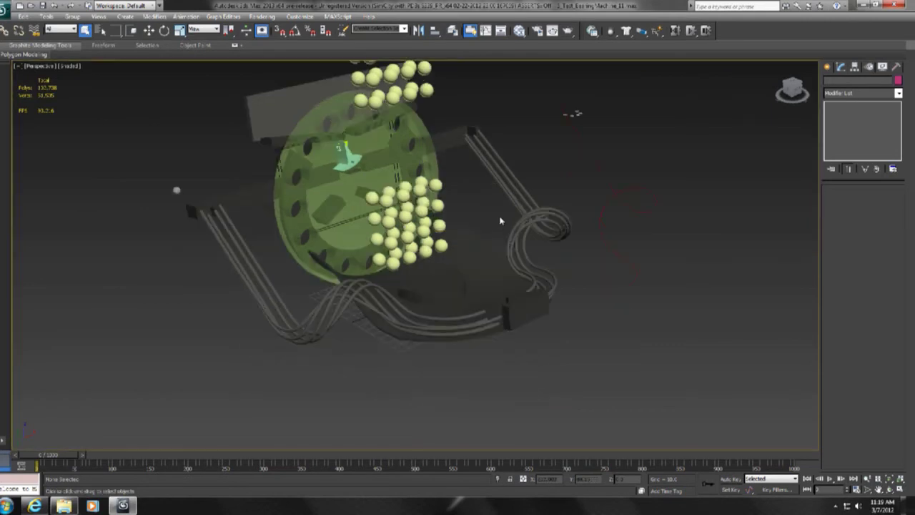
{"action": "middle_click_drag", "start_coordinate": [500, 221], "coordinate": [504, 283]}
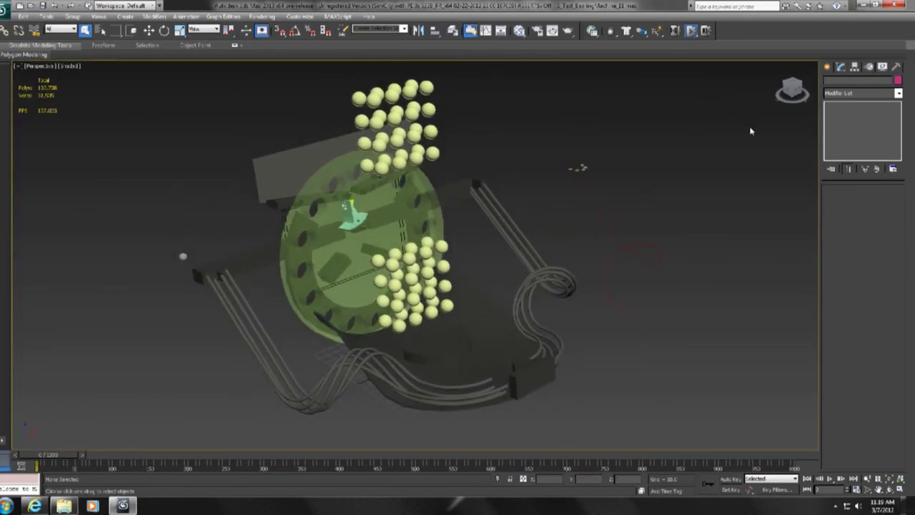
{"action": "key", "text": "/"}
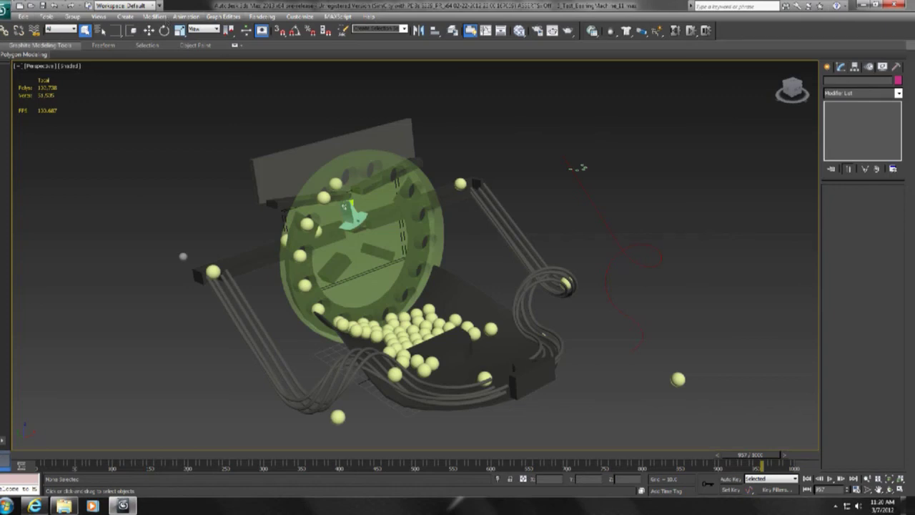
Step: Reset the program to a new empty scene, confirming the reset
{"action": "left_click", "coordinate": [8, 10]}
{"action": "left_click", "coordinate": [25, 63]}
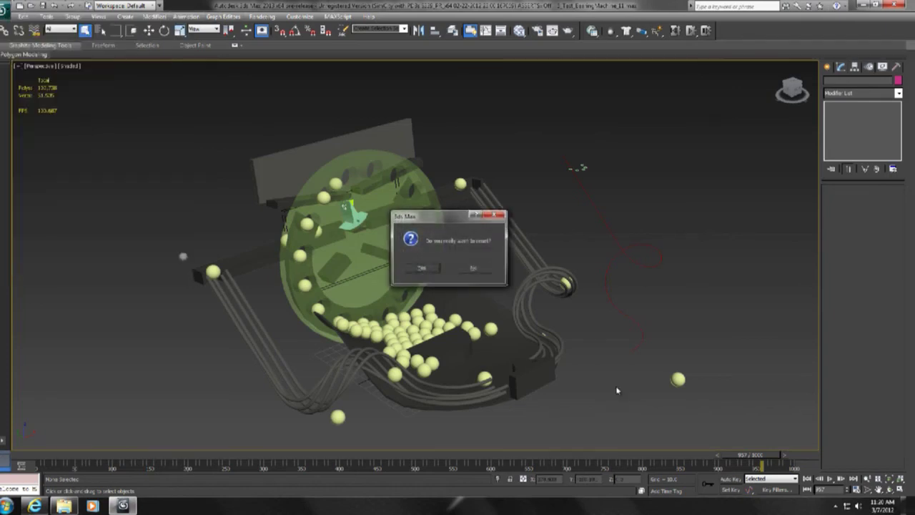
{"action": "left_click", "coordinate": [423, 269]}
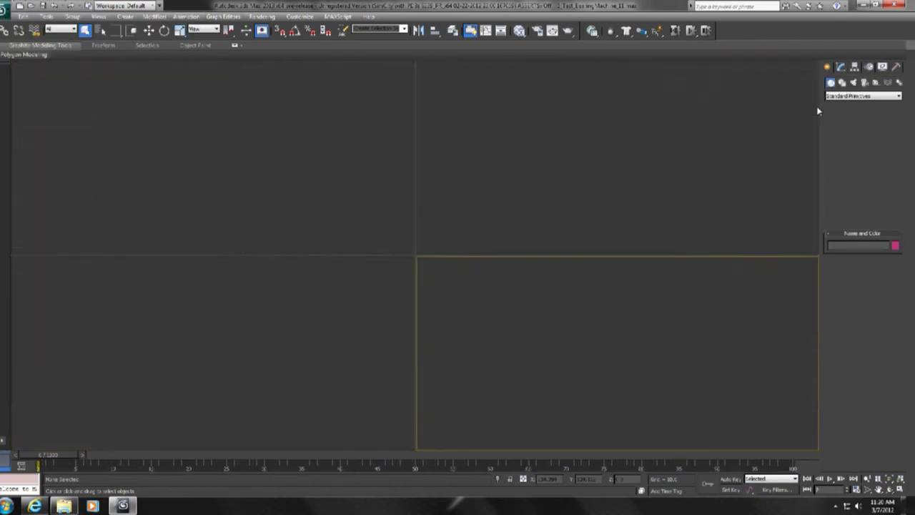
Step: Create a CATParent helper with the Alien preset rig in the perspective view and maximize that viewport
{"action": "left_click", "coordinate": [877, 84]}
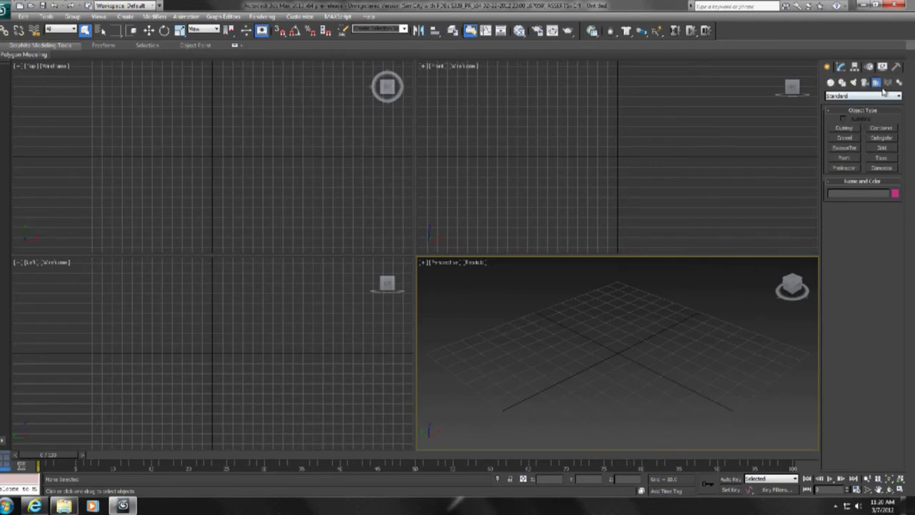
{"action": "left_click", "coordinate": [870, 96]}
{"action": "left_click", "coordinate": [842, 147]}
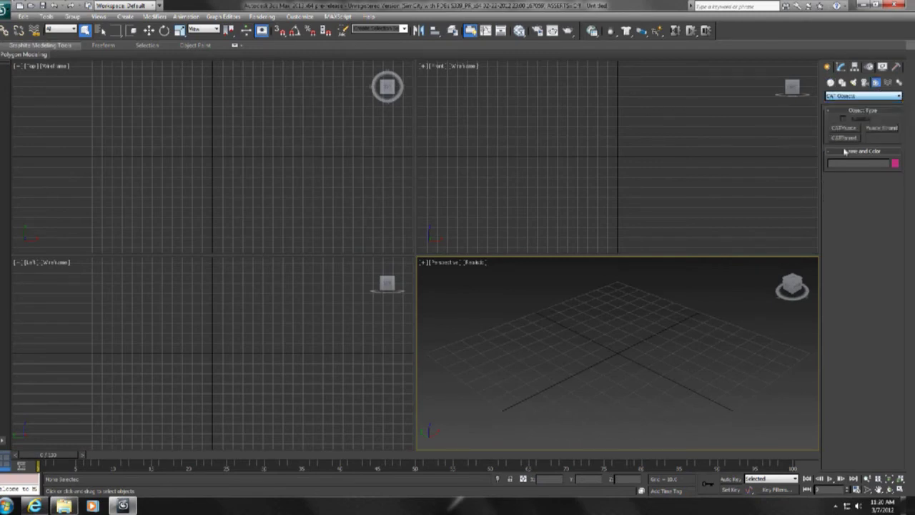
{"action": "left_click", "coordinate": [844, 137]}
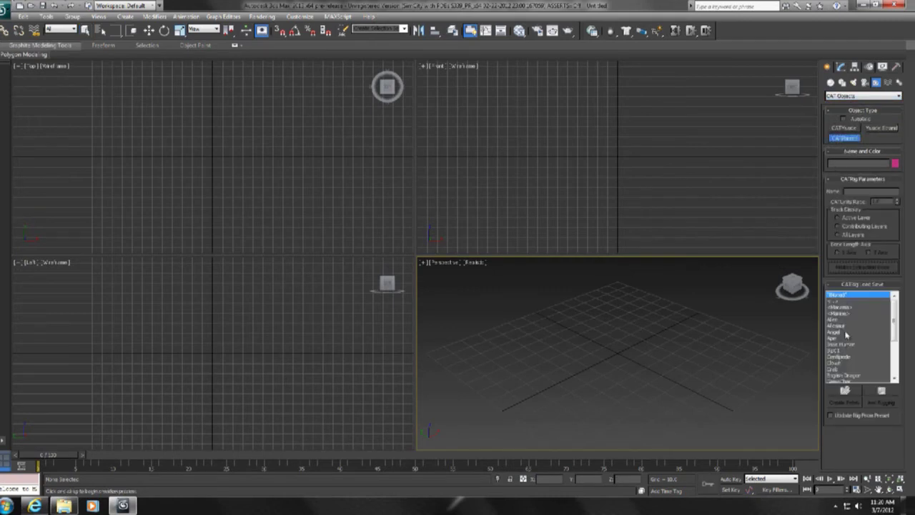
{"action": "left_click", "coordinate": [841, 321]}
{"action": "left_click_drag", "start_coordinate": [613, 392], "coordinate": [650, 306]}
{"action": "key", "text": "alt+w"}
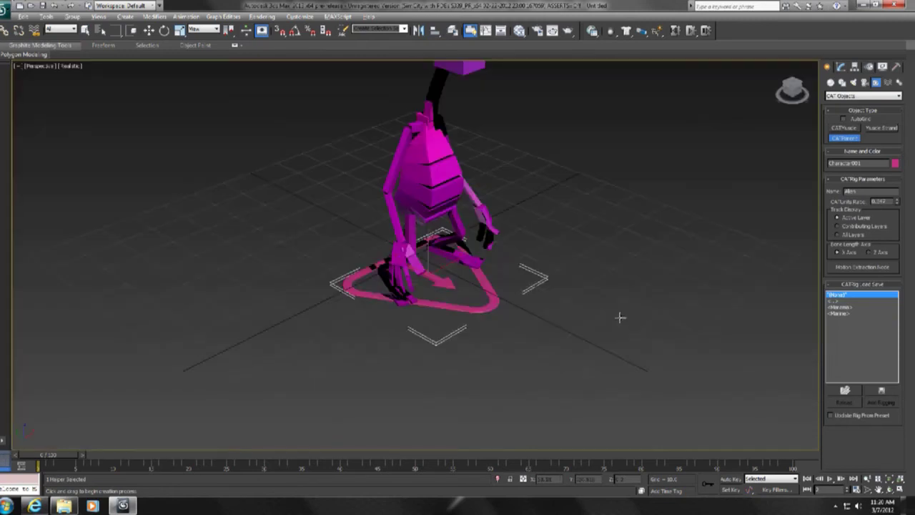
Step: Try to create a dynamic MassFX ragdoll from the Alien rig's CATParent helper, and then select its pelvis bone as the source
{"action": "middle_click_drag", "start_coordinate": [562, 226], "coordinate": [565, 184], "text": "alt"}
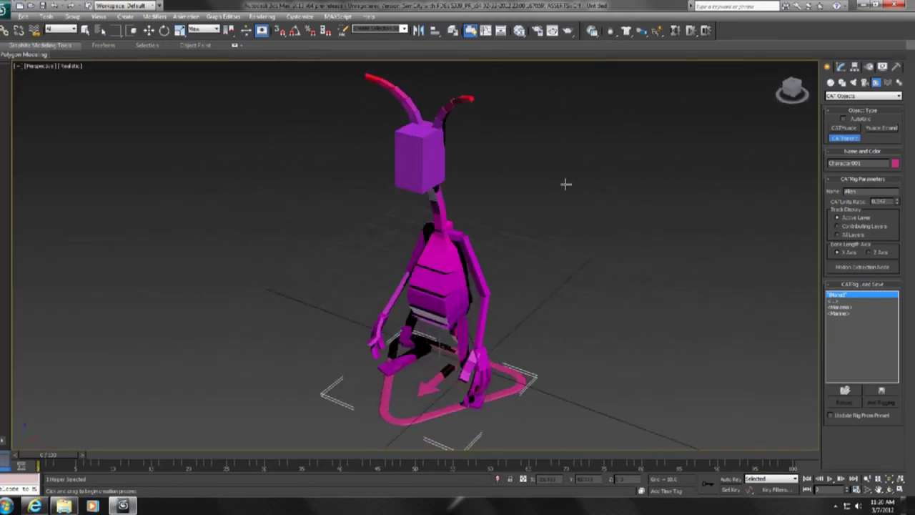
{"action": "left_click", "coordinate": [658, 32]}
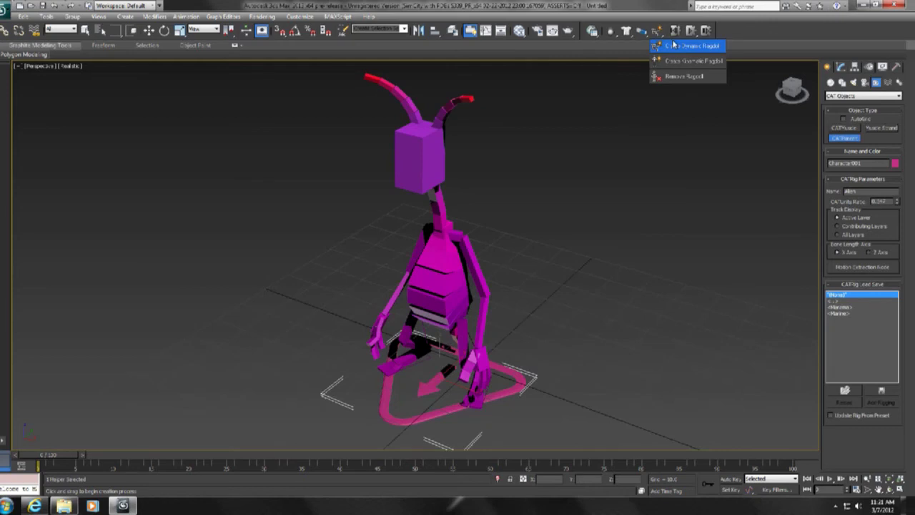
{"action": "left_click", "coordinate": [686, 46]}
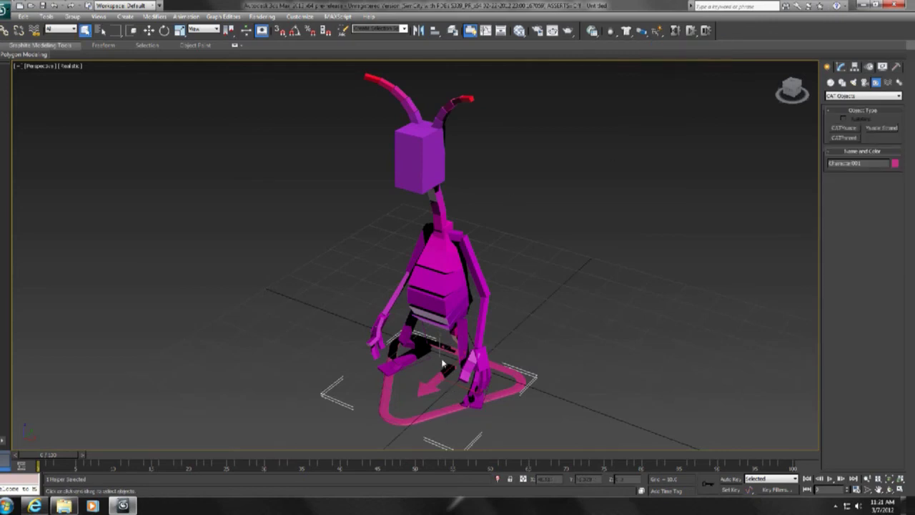
{"action": "left_click", "coordinate": [445, 318]}
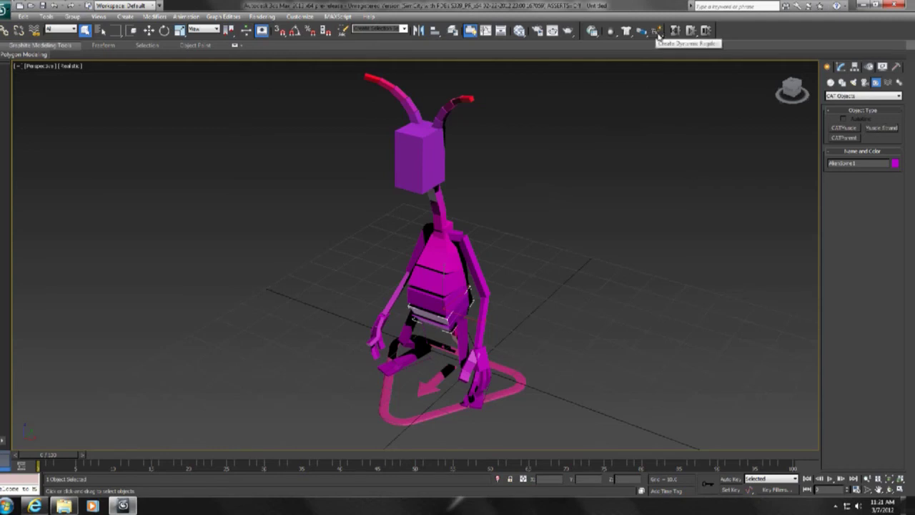
{"action": "left_click", "coordinate": [712, 176]}
{"action": "left_click", "coordinate": [439, 319]}
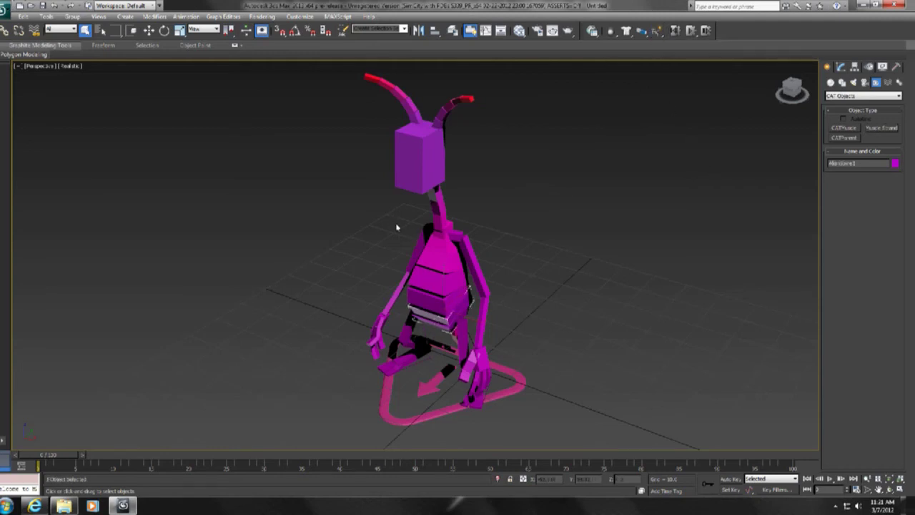
{"action": "left_click", "coordinate": [440, 378]}
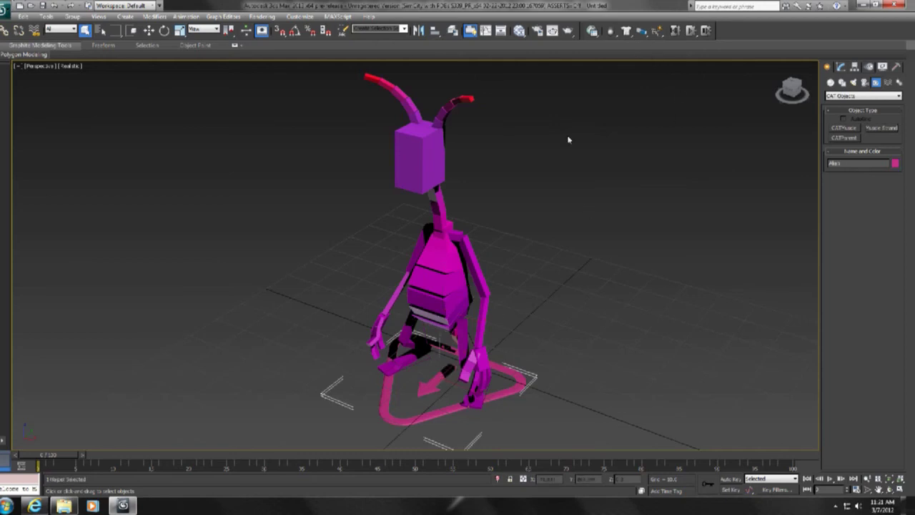
Step: Select the Alien rig's whole bone hierarchy, try to create a dynamic ragdoll from it, and show its modifier settings
{"action": "middle_click_drag", "start_coordinate": [363, 381], "coordinate": [406, 329], "text": "alt"}
{"action": "double_click", "coordinate": [438, 316]}
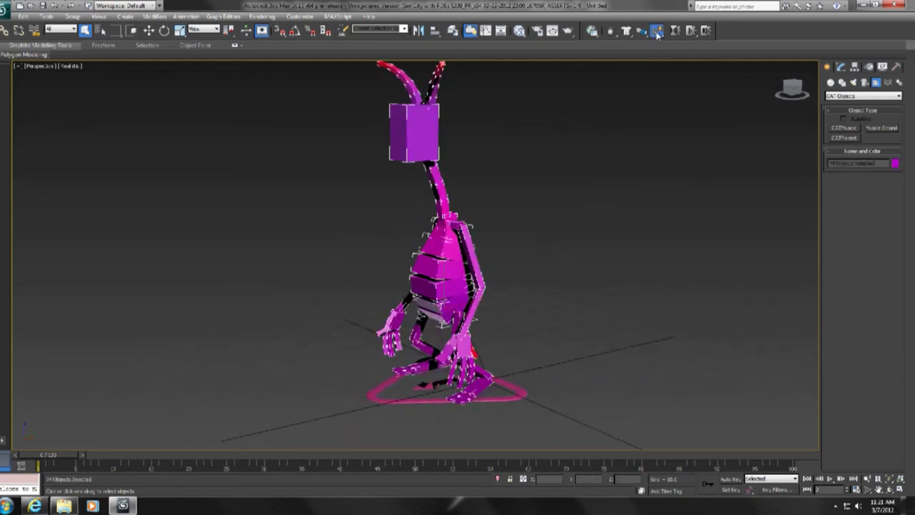
{"action": "left_click_drag", "start_coordinate": [657, 34], "coordinate": [667, 49]}
{"action": "left_click", "coordinate": [843, 66]}
{"action": "middle_click_drag", "start_coordinate": [318, 253], "coordinate": [383, 251], "text": "alt"}
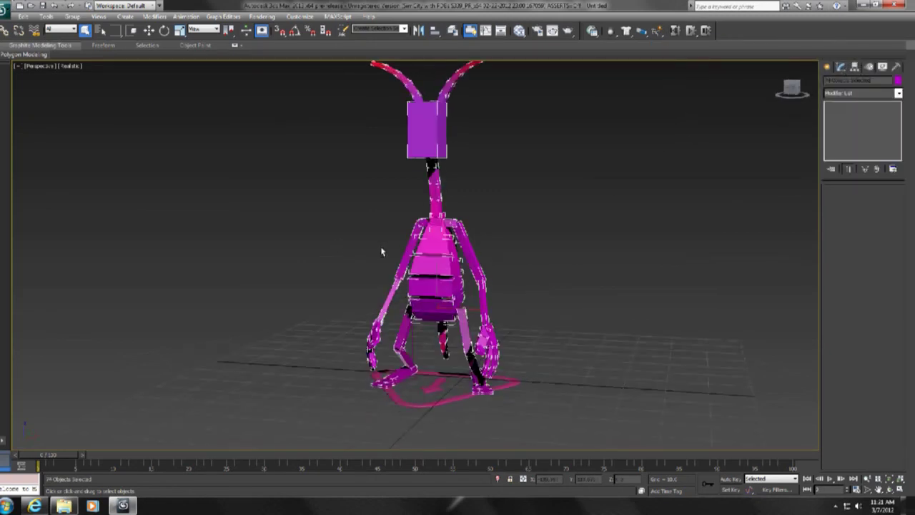
Step: Select only the Alien rig's pelvis bone, test the animation playback, and return to the first frame
{"action": "left_click", "coordinate": [433, 307]}
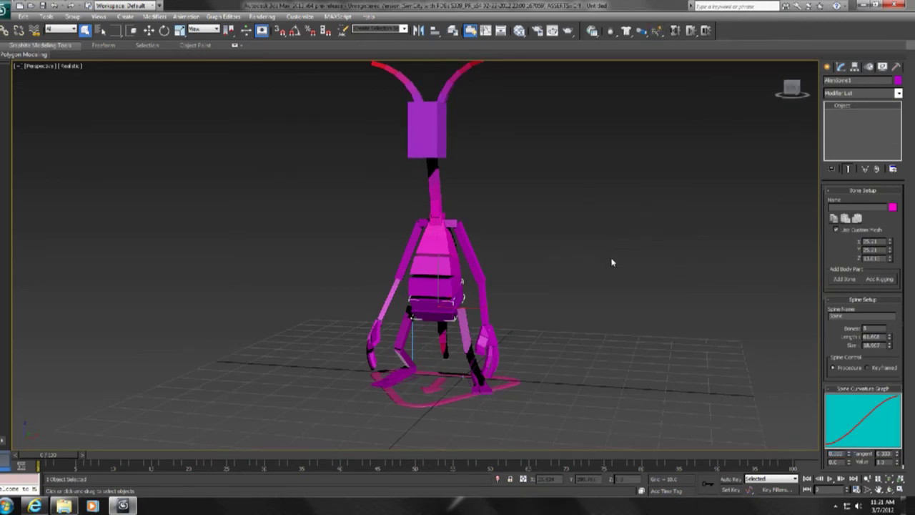
{"action": "middle_click_drag", "start_coordinate": [611, 262], "coordinate": [597, 213], "text": "alt"}
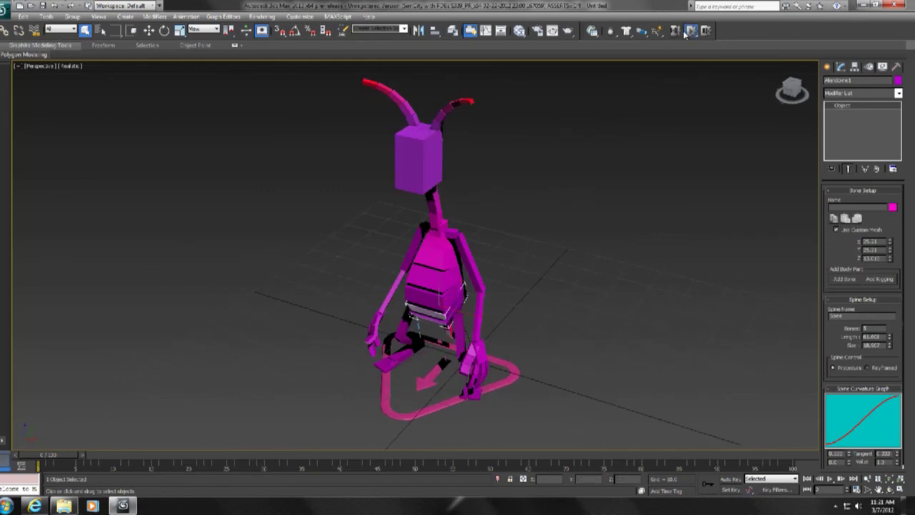
{"action": "key", "text": "slash"}
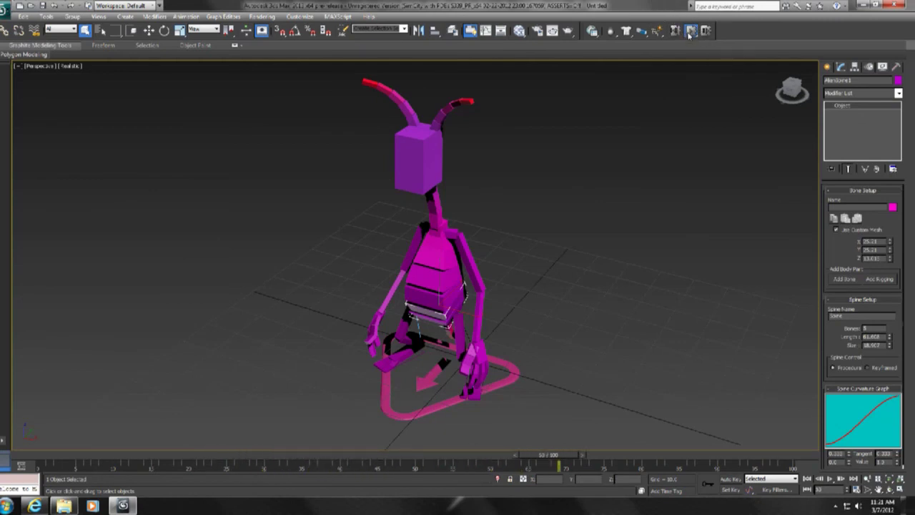
{"action": "key", "text": "Home"}
{"action": "left_click", "coordinate": [3, 10]}
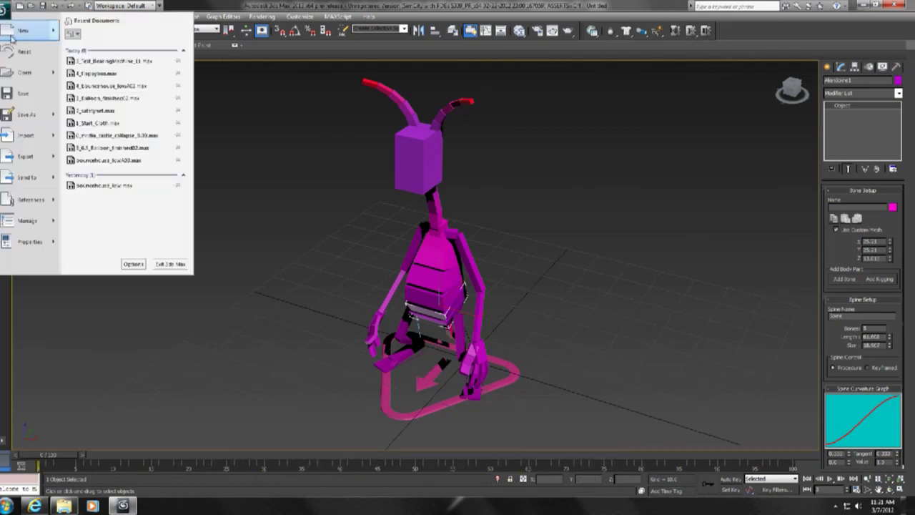
{"action": "left_click", "coordinate": [16, 52]}
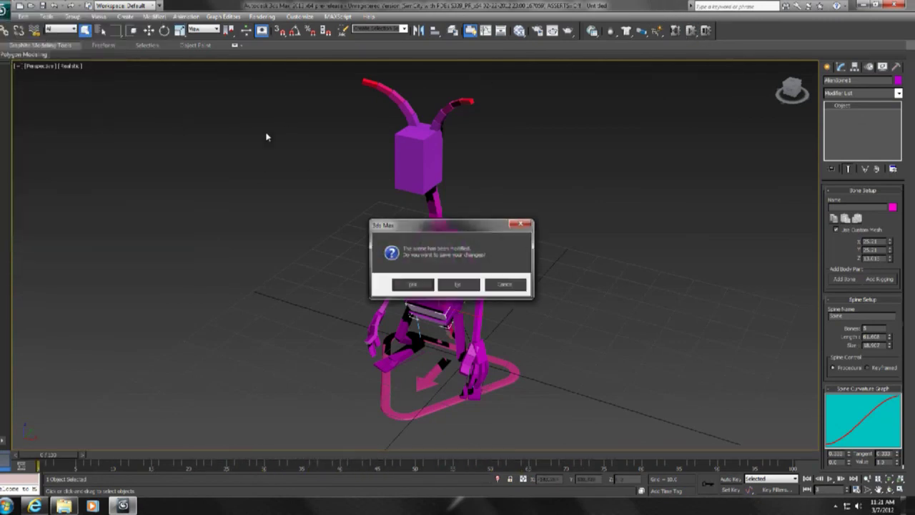
{"action": "left_click", "coordinate": [413, 285]}
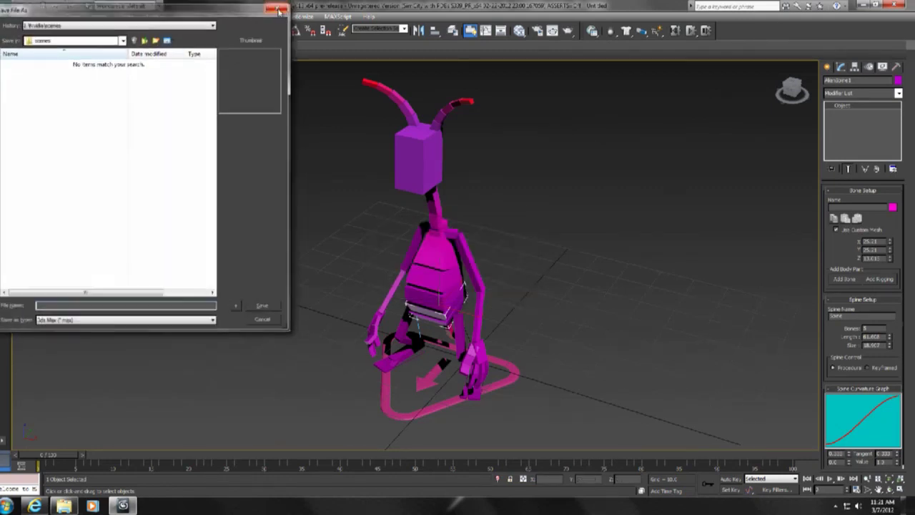
{"action": "left_click", "coordinate": [279, 10]}
Step: Reset the program to an empty scene without saving the Alien rig changes, confirming the reset
{"action": "left_click", "coordinate": [6, 10]}
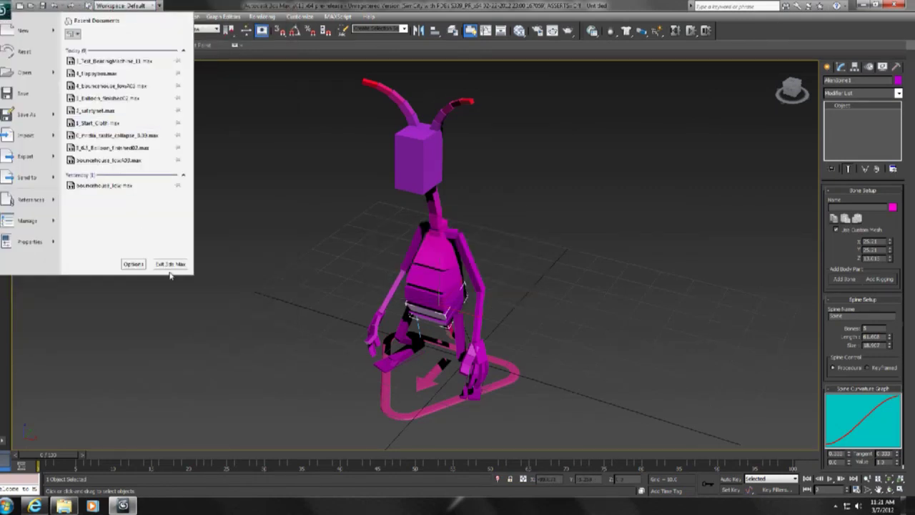
{"action": "left_click", "coordinate": [37, 53]}
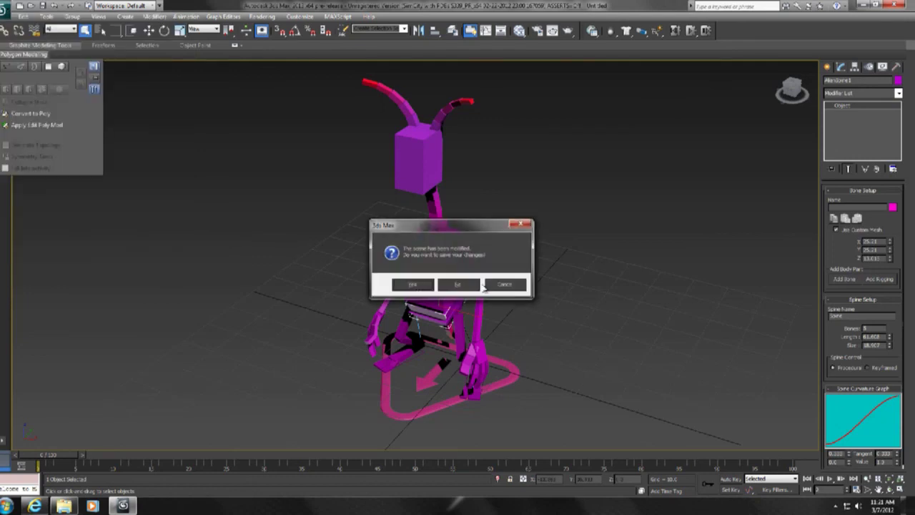
{"action": "left_click", "coordinate": [458, 285]}
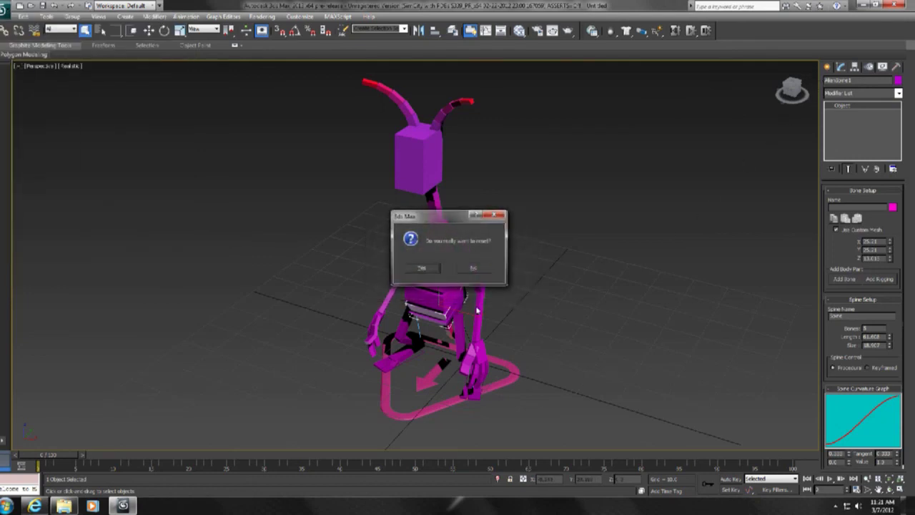
{"action": "left_click", "coordinate": [423, 266]}
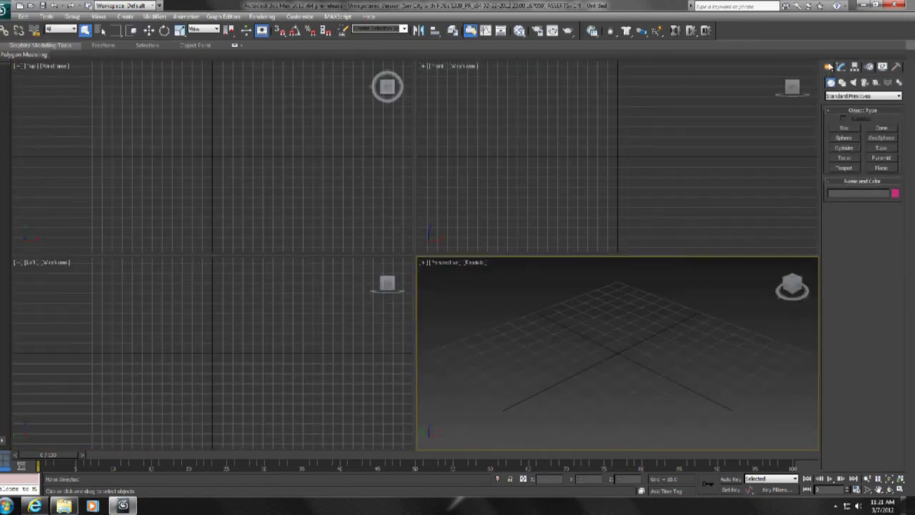
Step: Create a standing Biped skeleton at the center of the perspective grid and maximize that viewport with the whole figure in view
{"action": "left_click", "coordinate": [898, 82]}
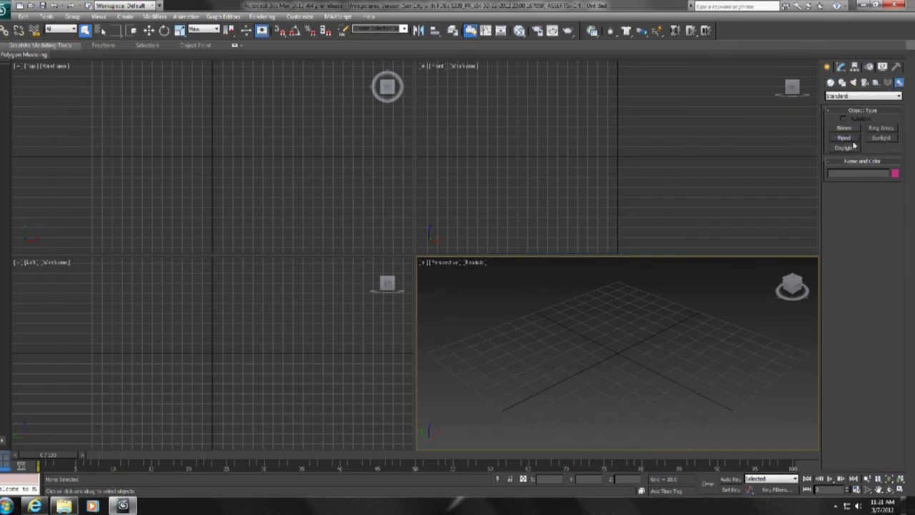
{"action": "left_click", "coordinate": [846, 138]}
{"action": "left_click_drag", "start_coordinate": [615, 351], "coordinate": [674, 89]}
{"action": "key", "text": "alt+w"}
{"action": "scroll", "coordinate": [621, 260], "scroll_direction": "up", "scroll_amount": 6}
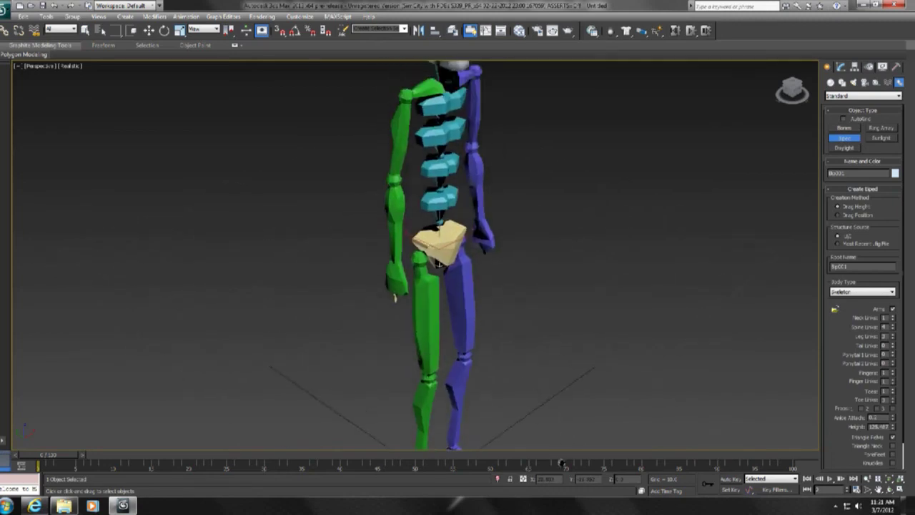
{"action": "scroll", "coordinate": [489, 246], "scroll_direction": "down", "scroll_amount": 4}
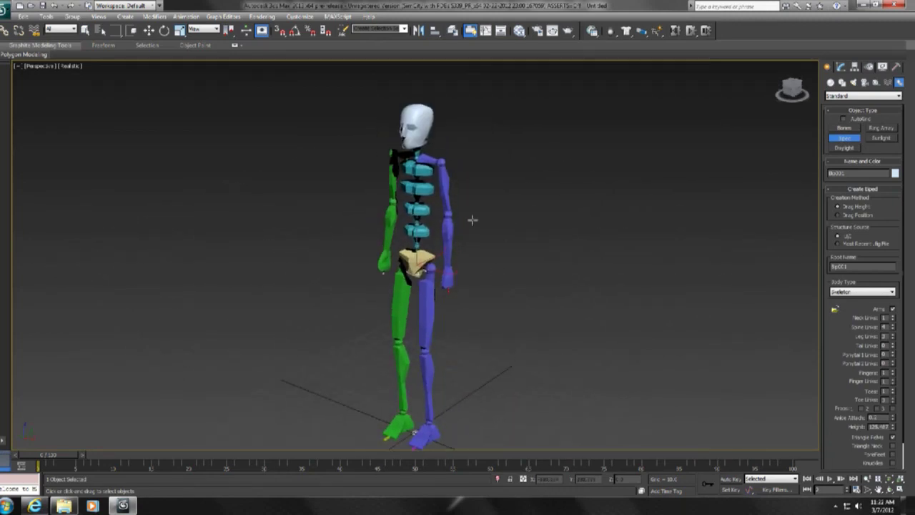
Step: End Biped creation, select the pelvis, and create a dynamic MassFX ragdoll from the skeleton
{"action": "left_click", "coordinate": [551, 118]}
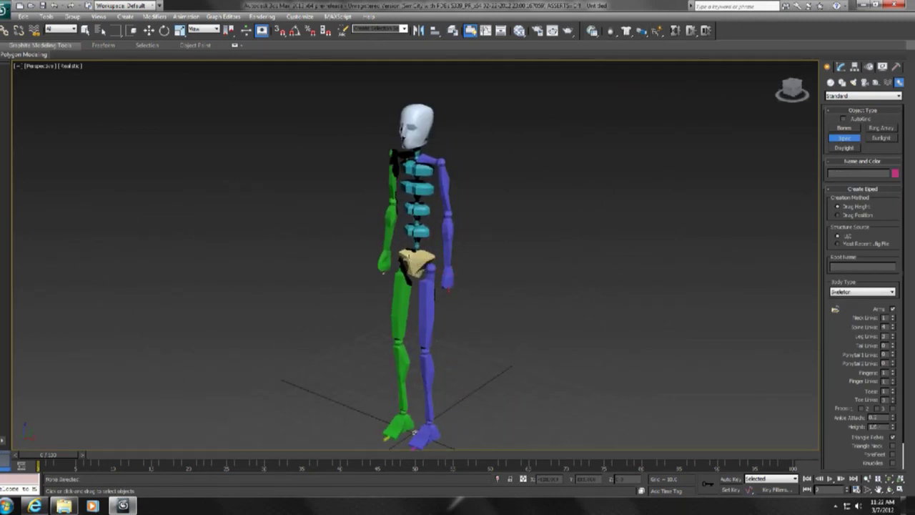
{"action": "key", "text": "q"}
{"action": "left_click", "coordinate": [423, 260]}
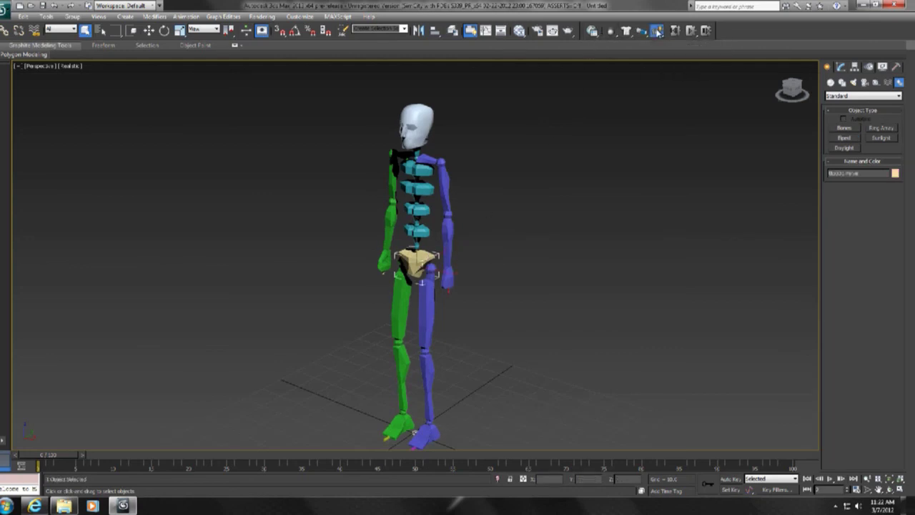
{"action": "left_click", "coordinate": [665, 48]}
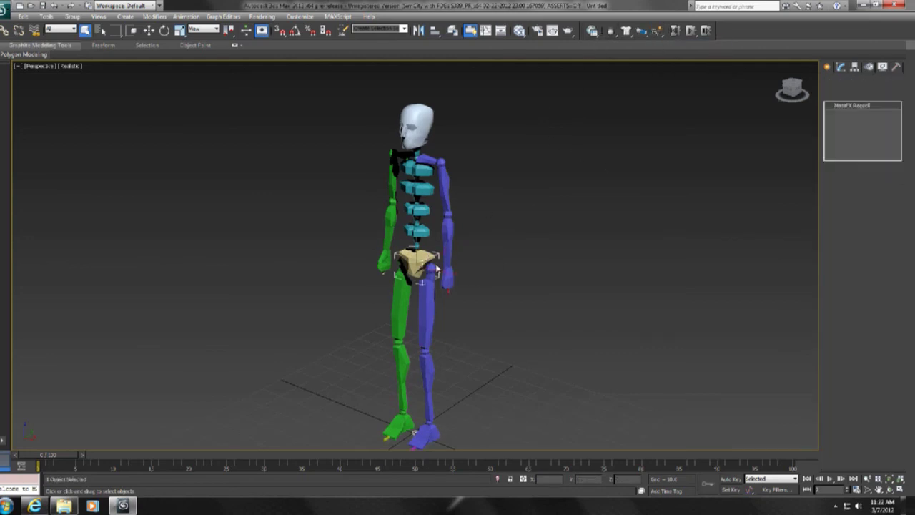
Step: Run the ragdoll simulation to watch the biped collapse from several angles, and reset the simulation to its starting pose
{"action": "middle_click_drag", "start_coordinate": [534, 248], "coordinate": [579, 242], "text": "alt"}
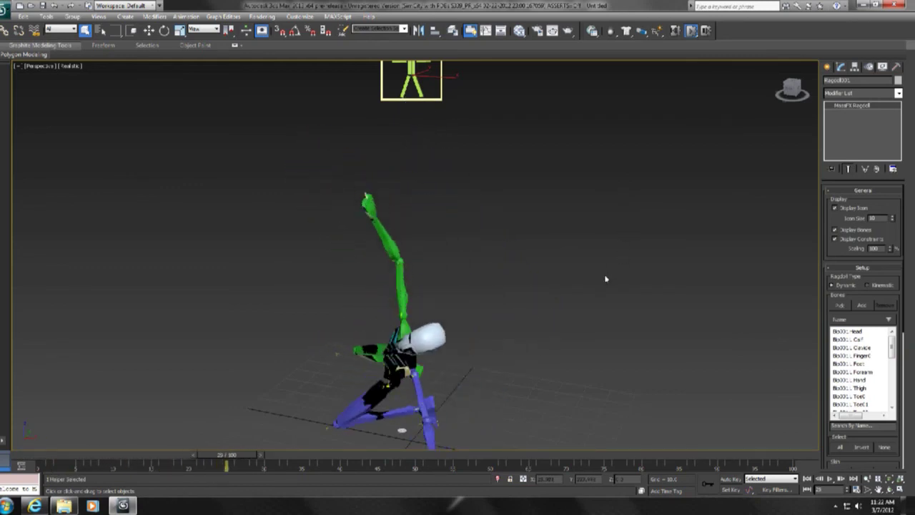
{"action": "middle_click_drag", "start_coordinate": [588, 285], "coordinate": [619, 233], "text": "alt"}
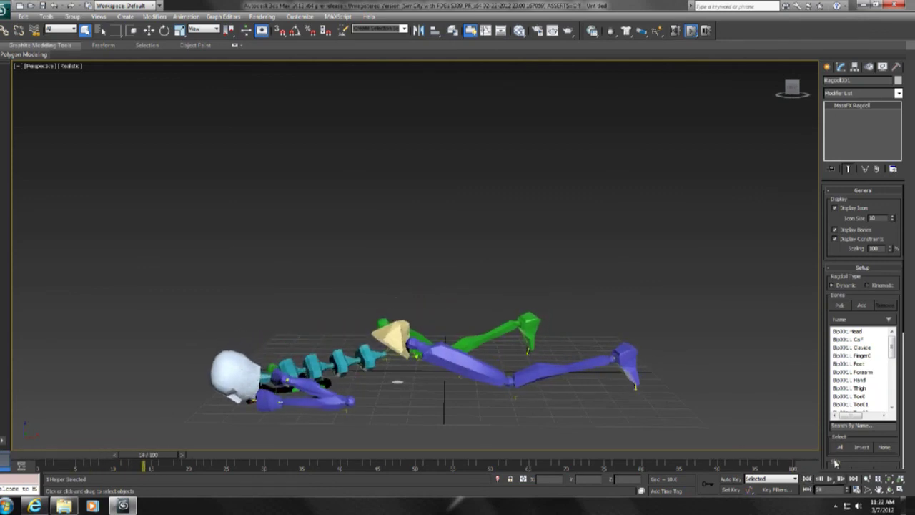
{"action": "left_click", "coordinate": [675, 31]}
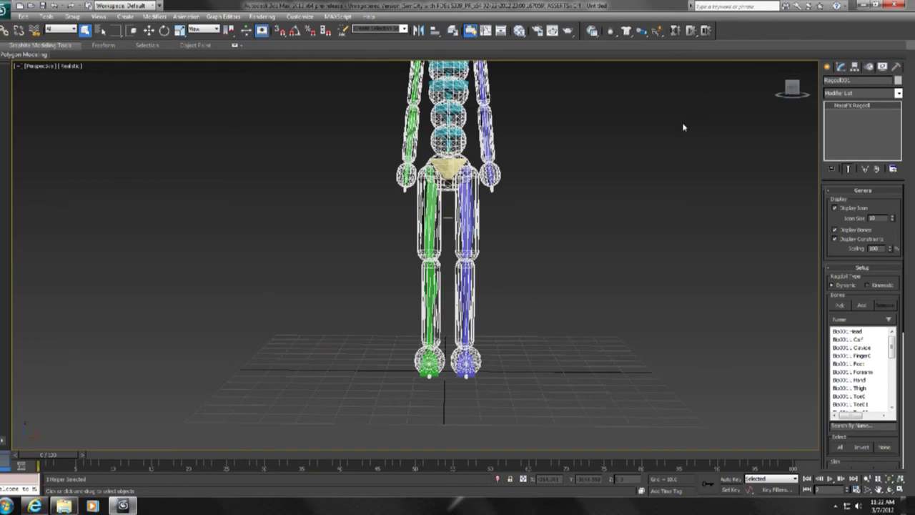
{"action": "middle_click_drag", "start_coordinate": [629, 167], "coordinate": [572, 173], "text": "alt"}
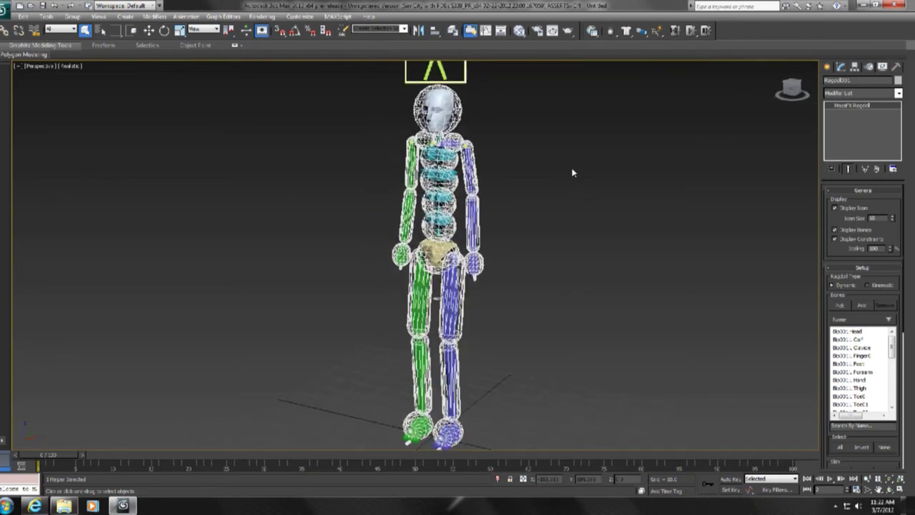